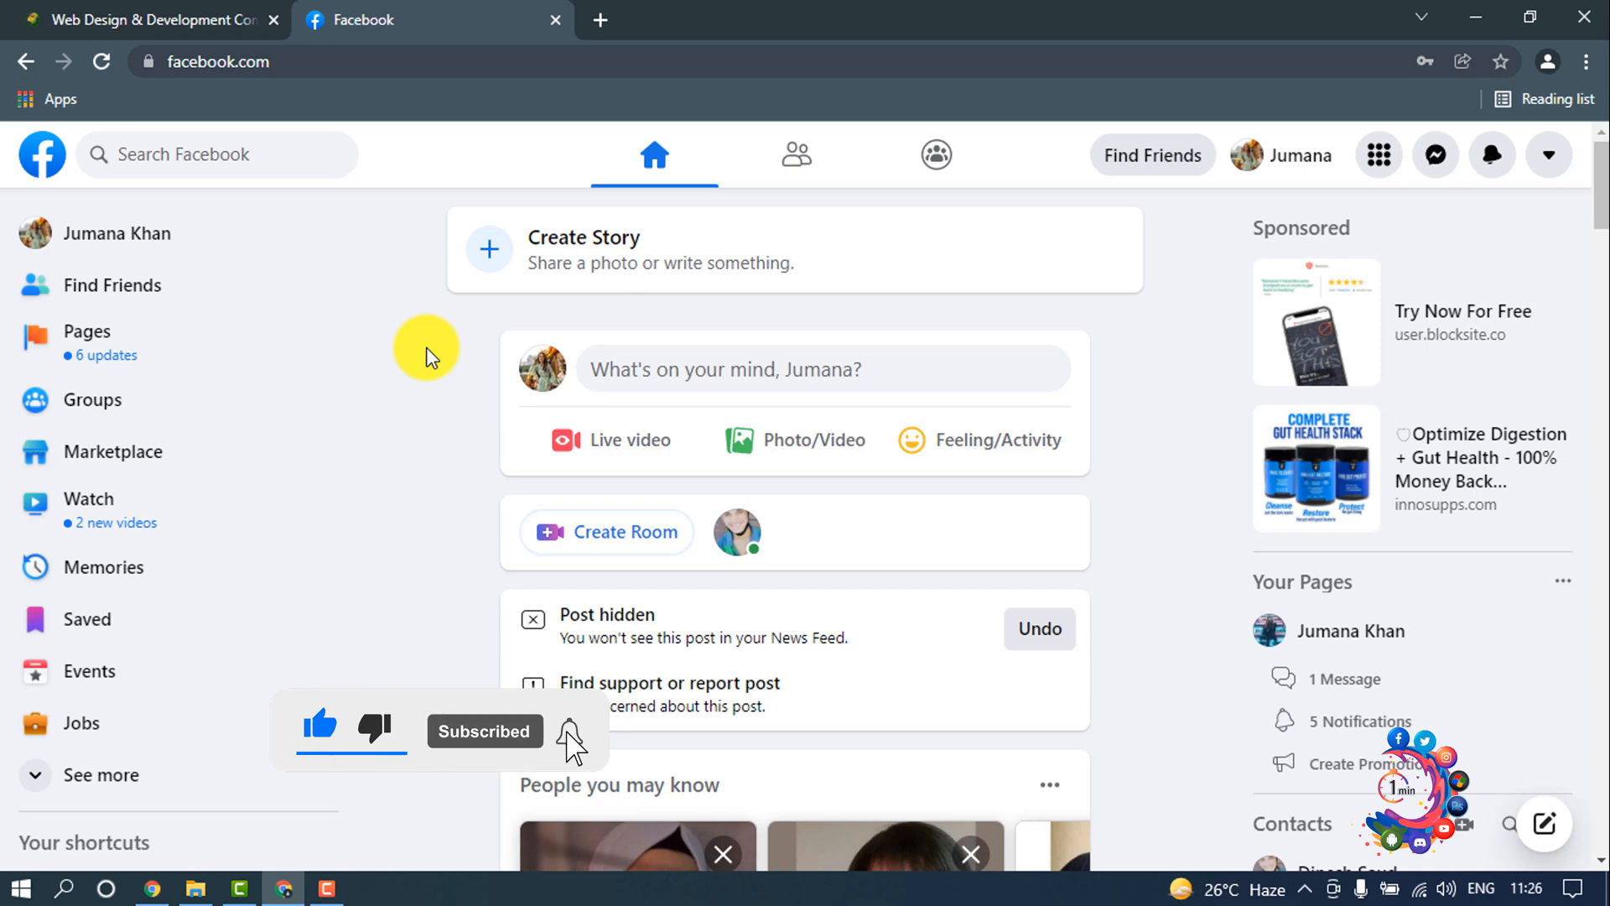
Step: Start creating a new Facebook Page and name it Outsourcing2bd
click(184, 345)
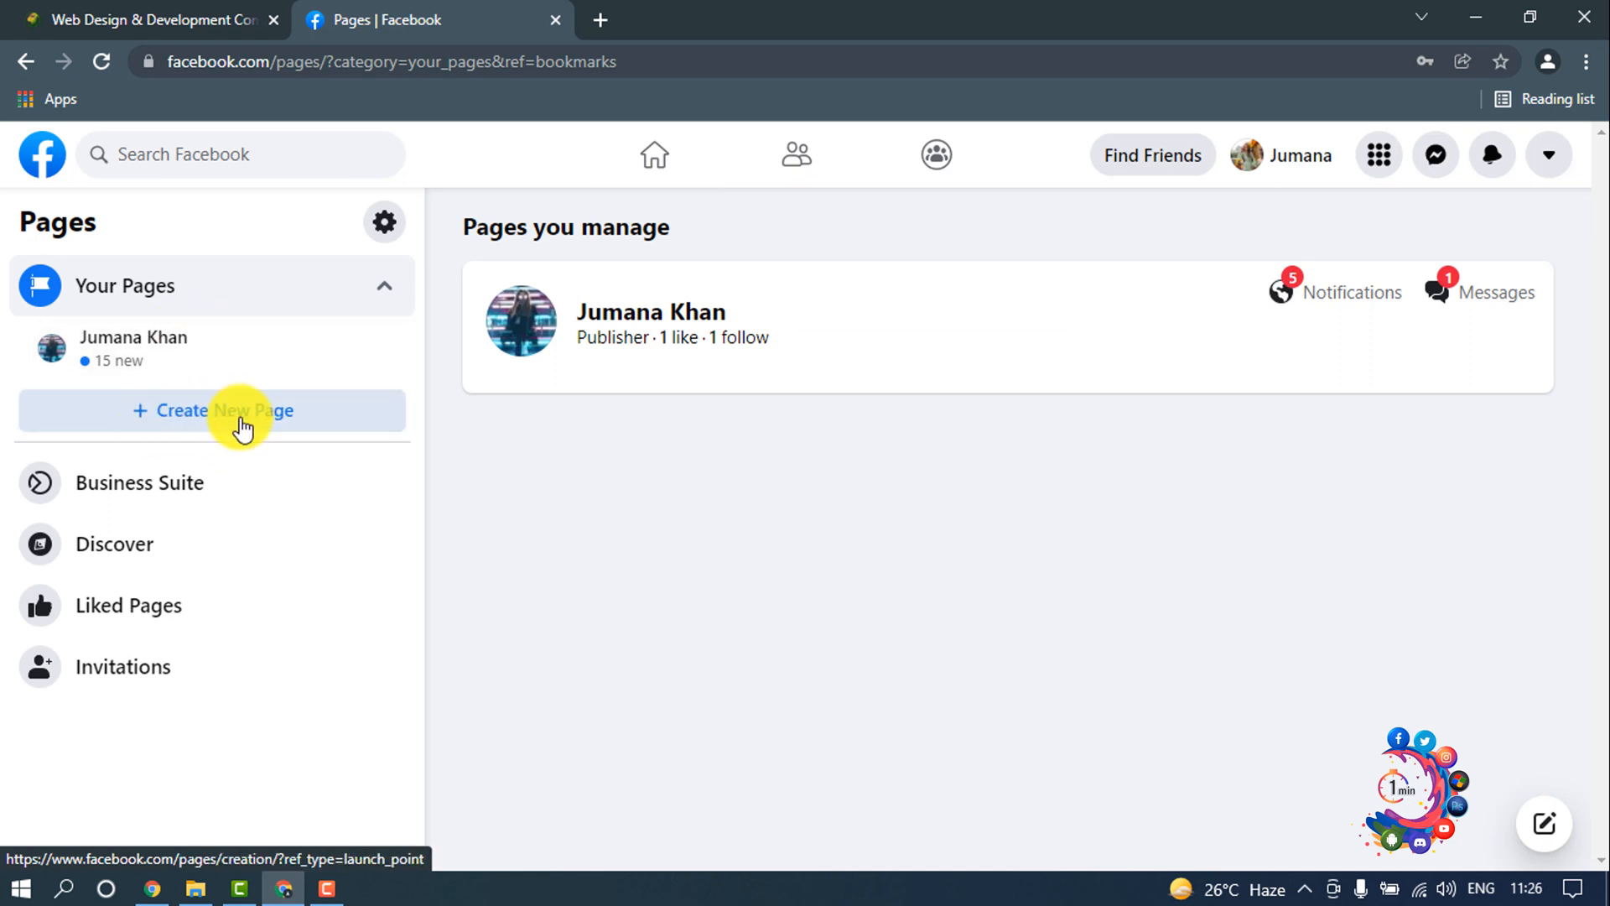
click(242, 428)
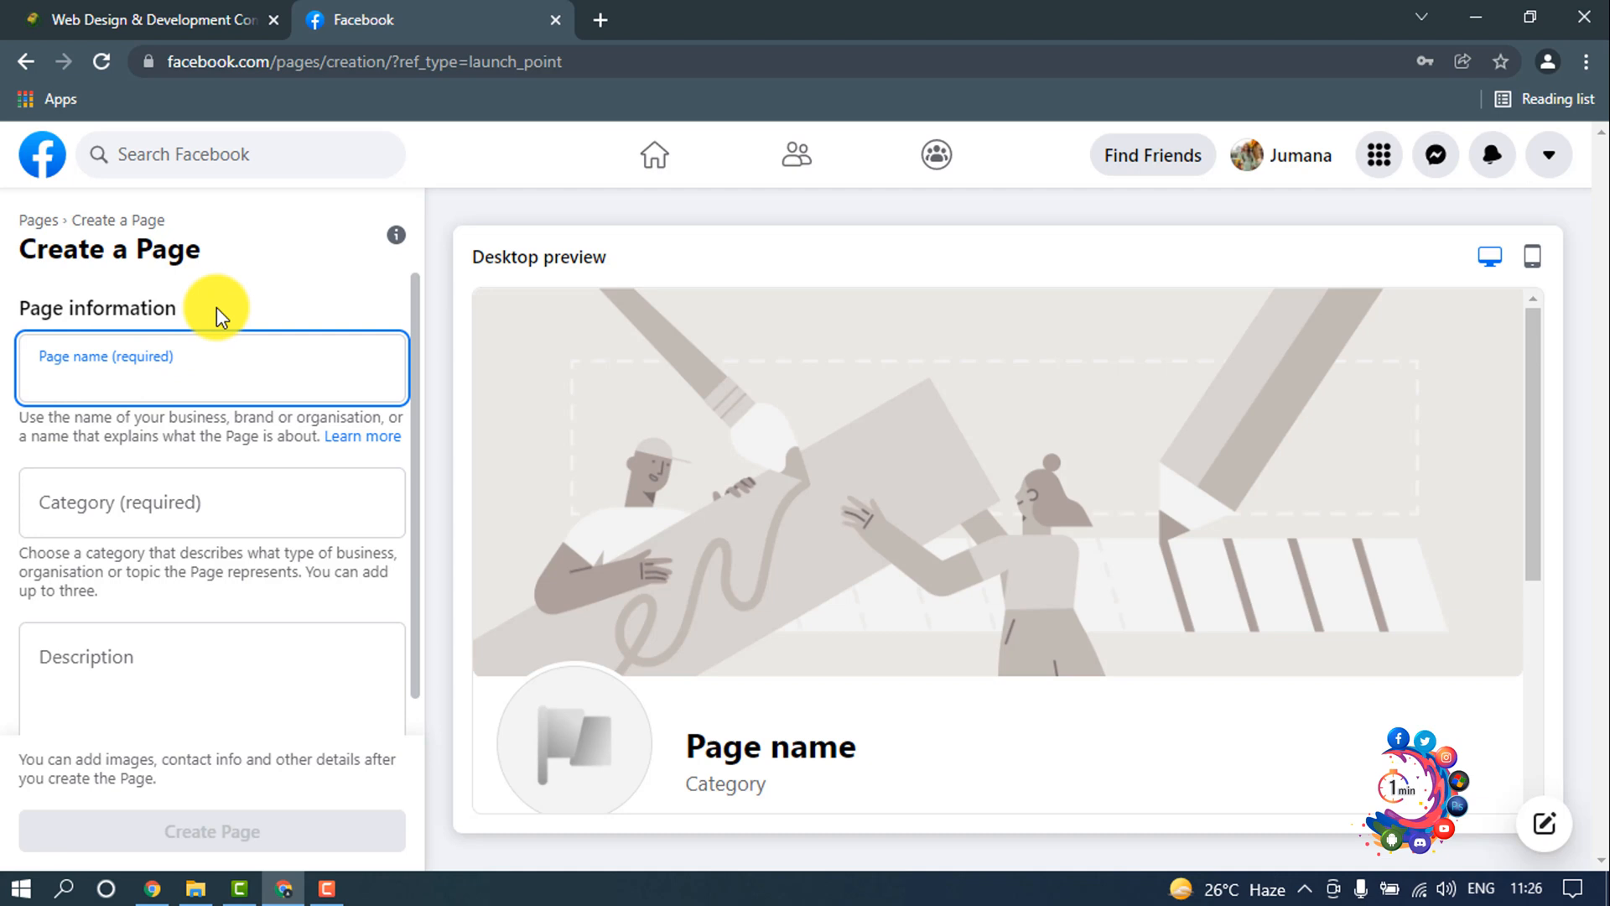
text(Outso)
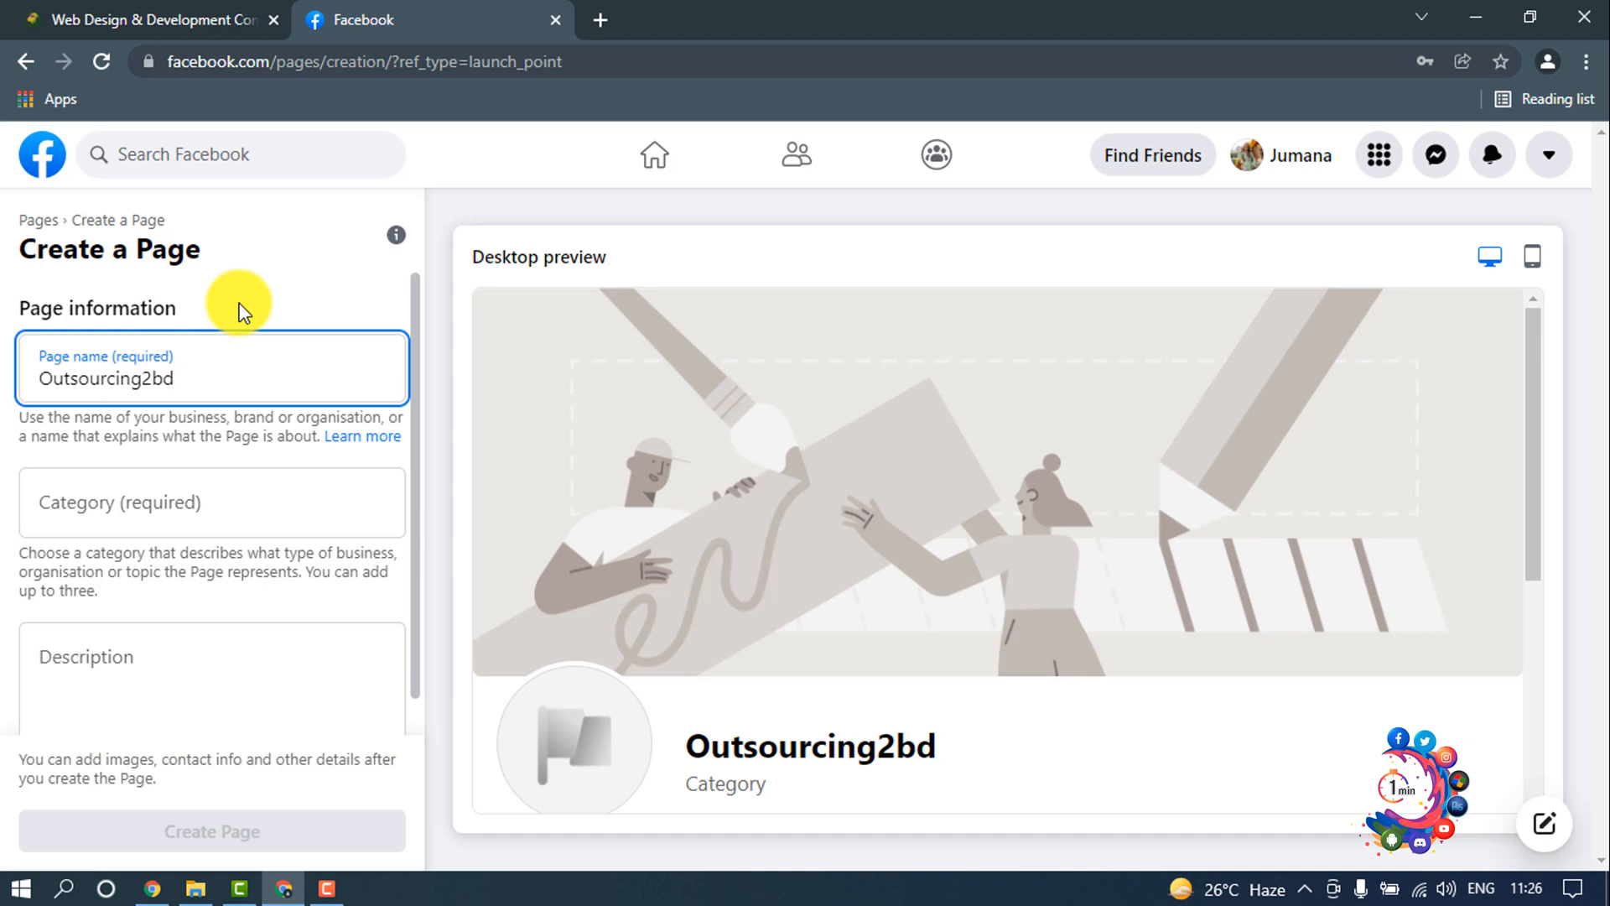
text(urcing2bd)
Step: Assign the Page the categories Web designer, Internet marketing service and Business centre
click(216, 487)
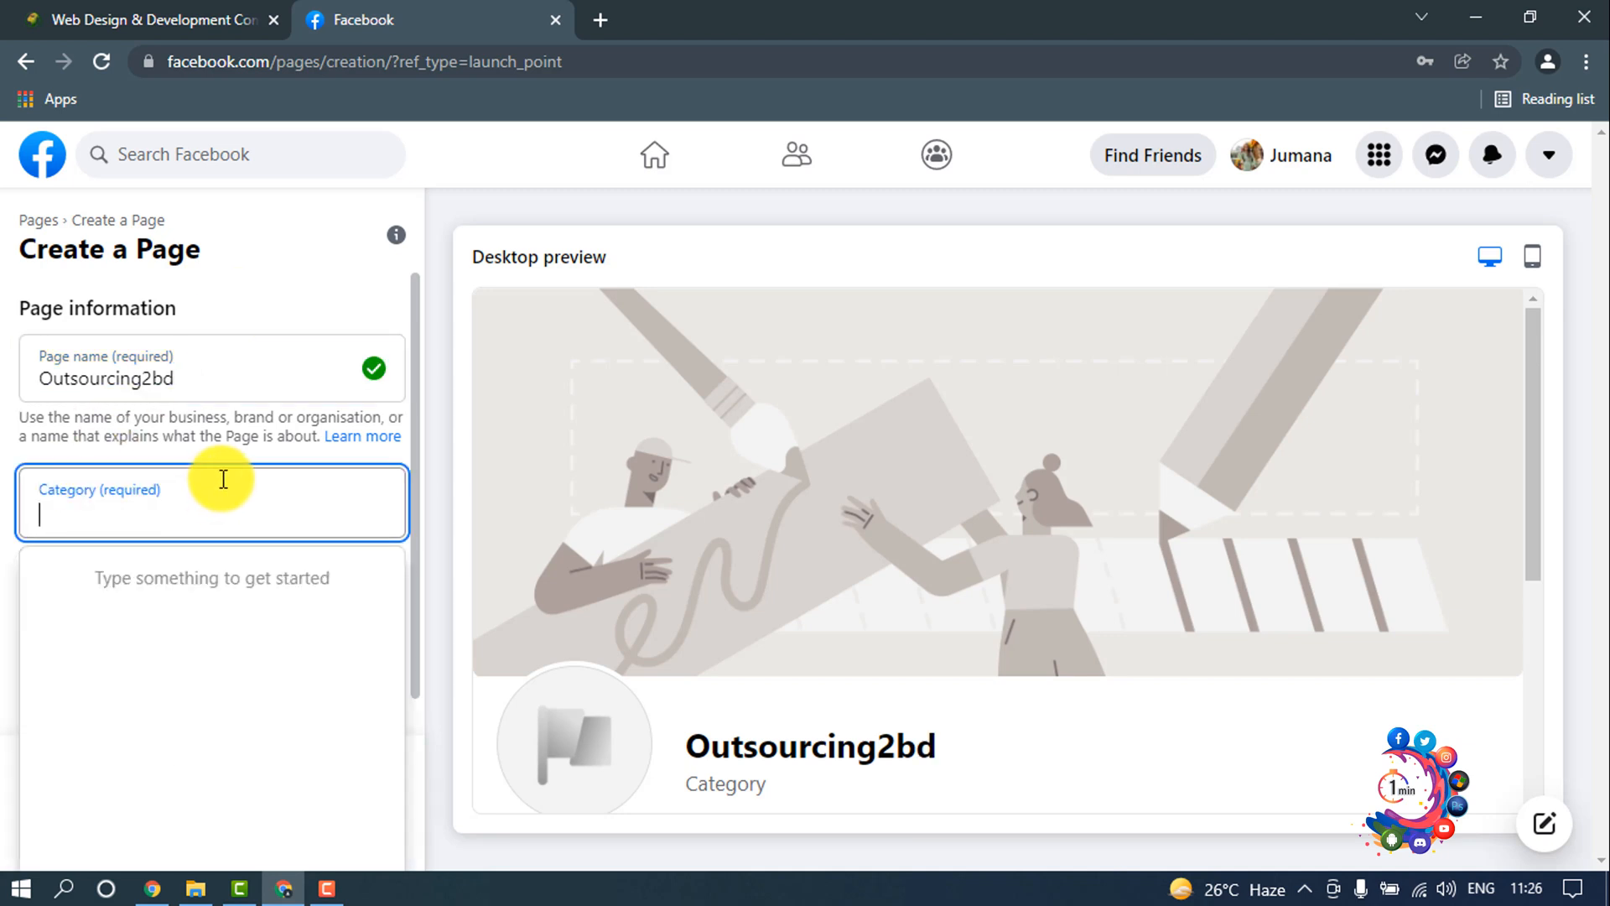
click(187, 514)
text(web)
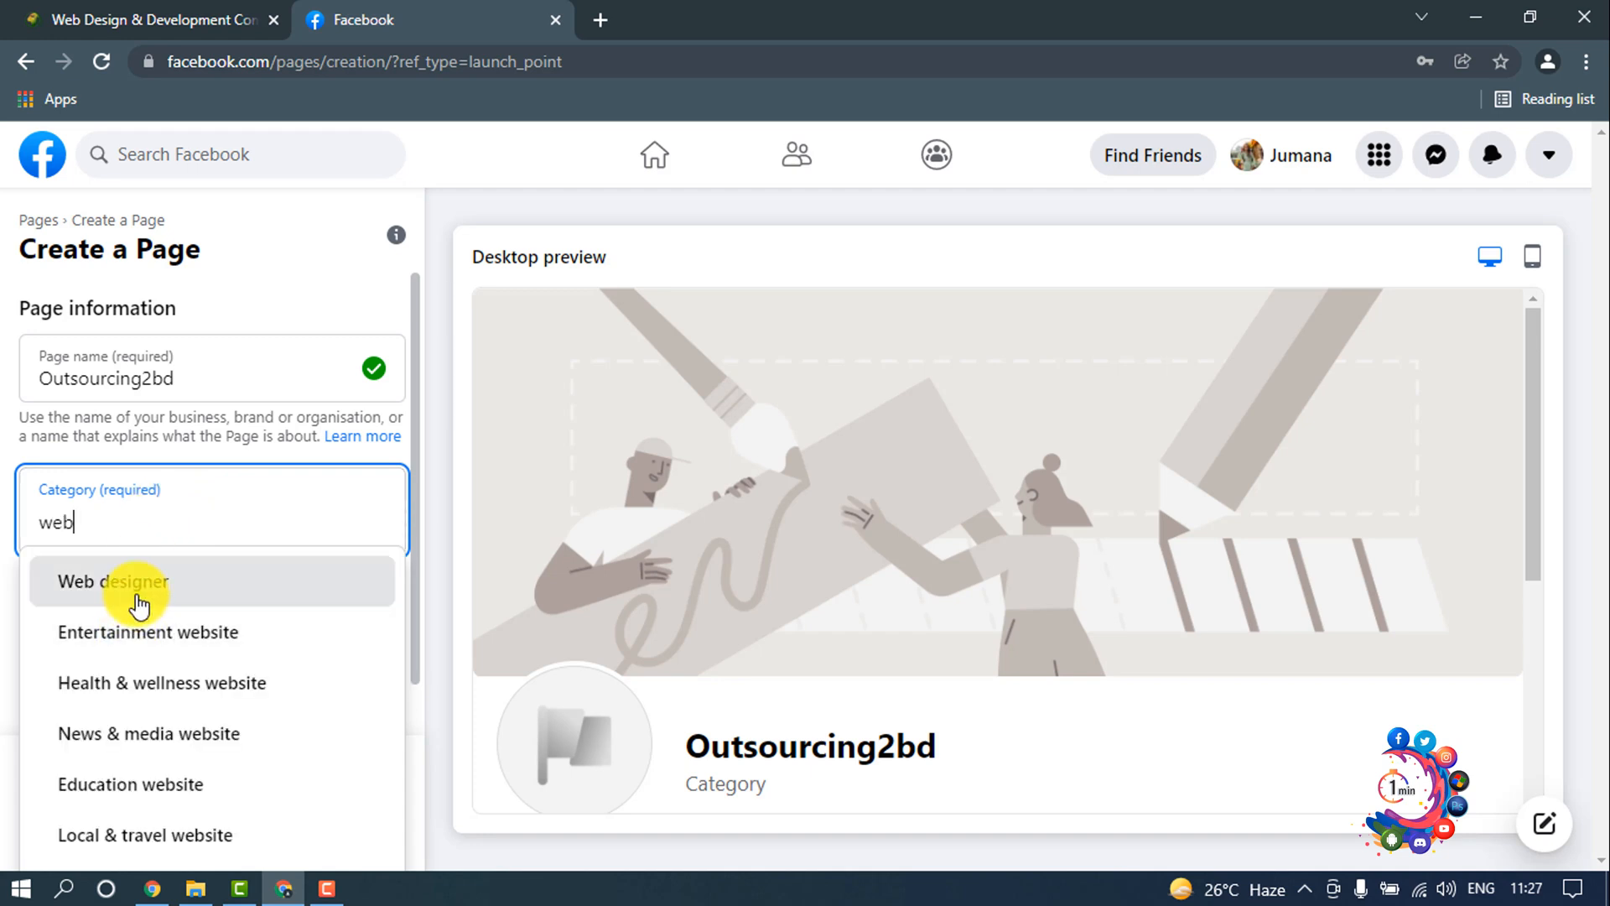
click(134, 583)
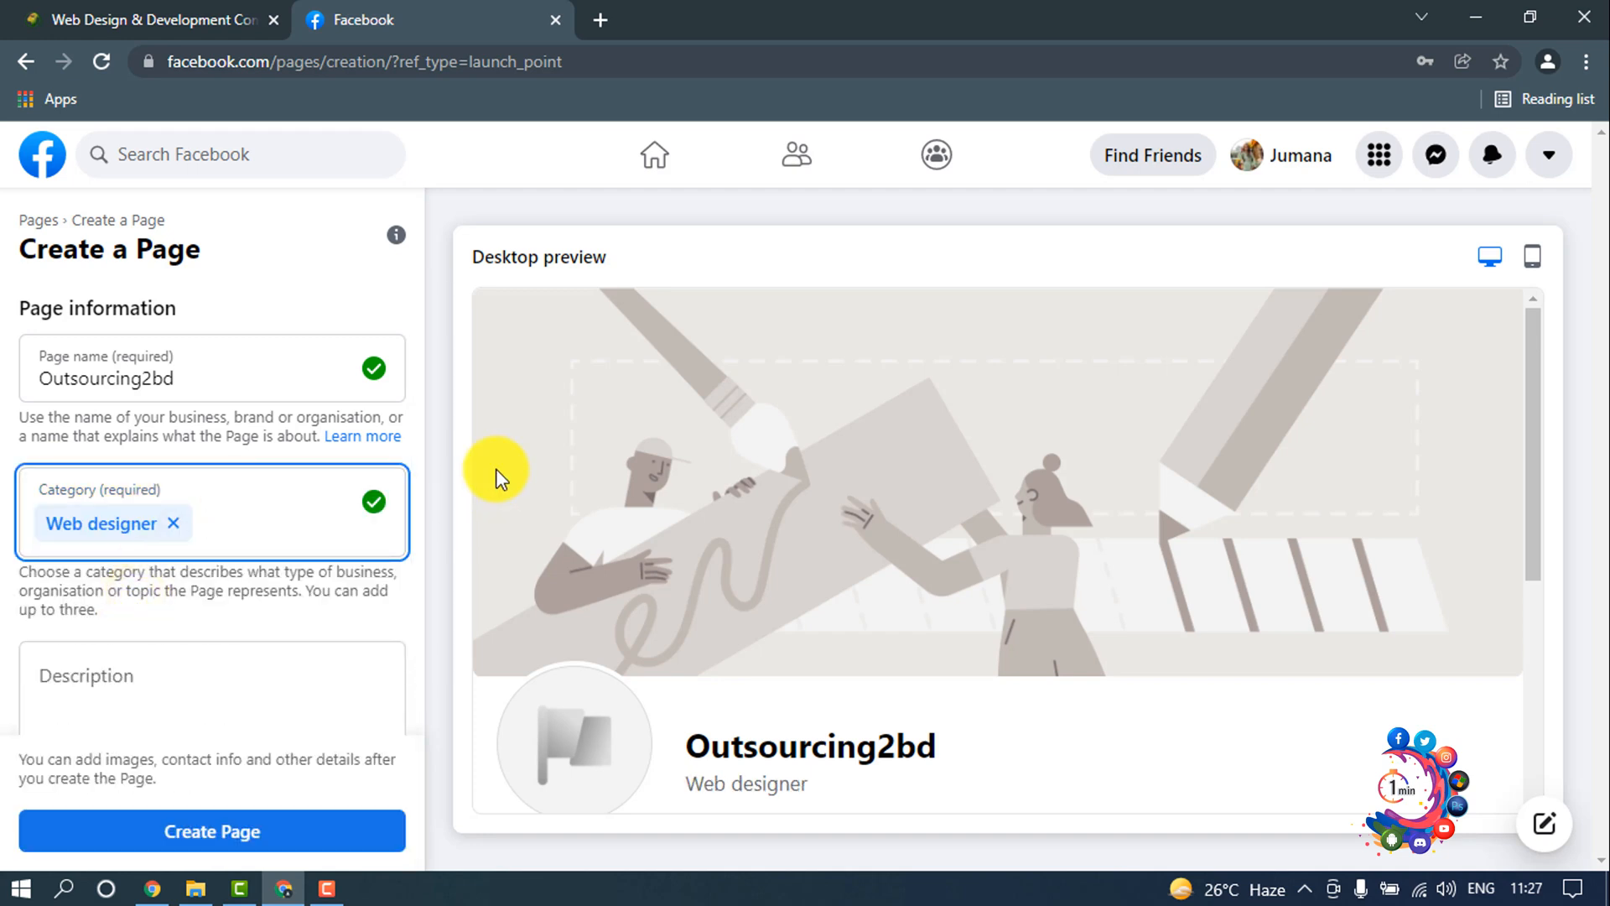
text(inter)
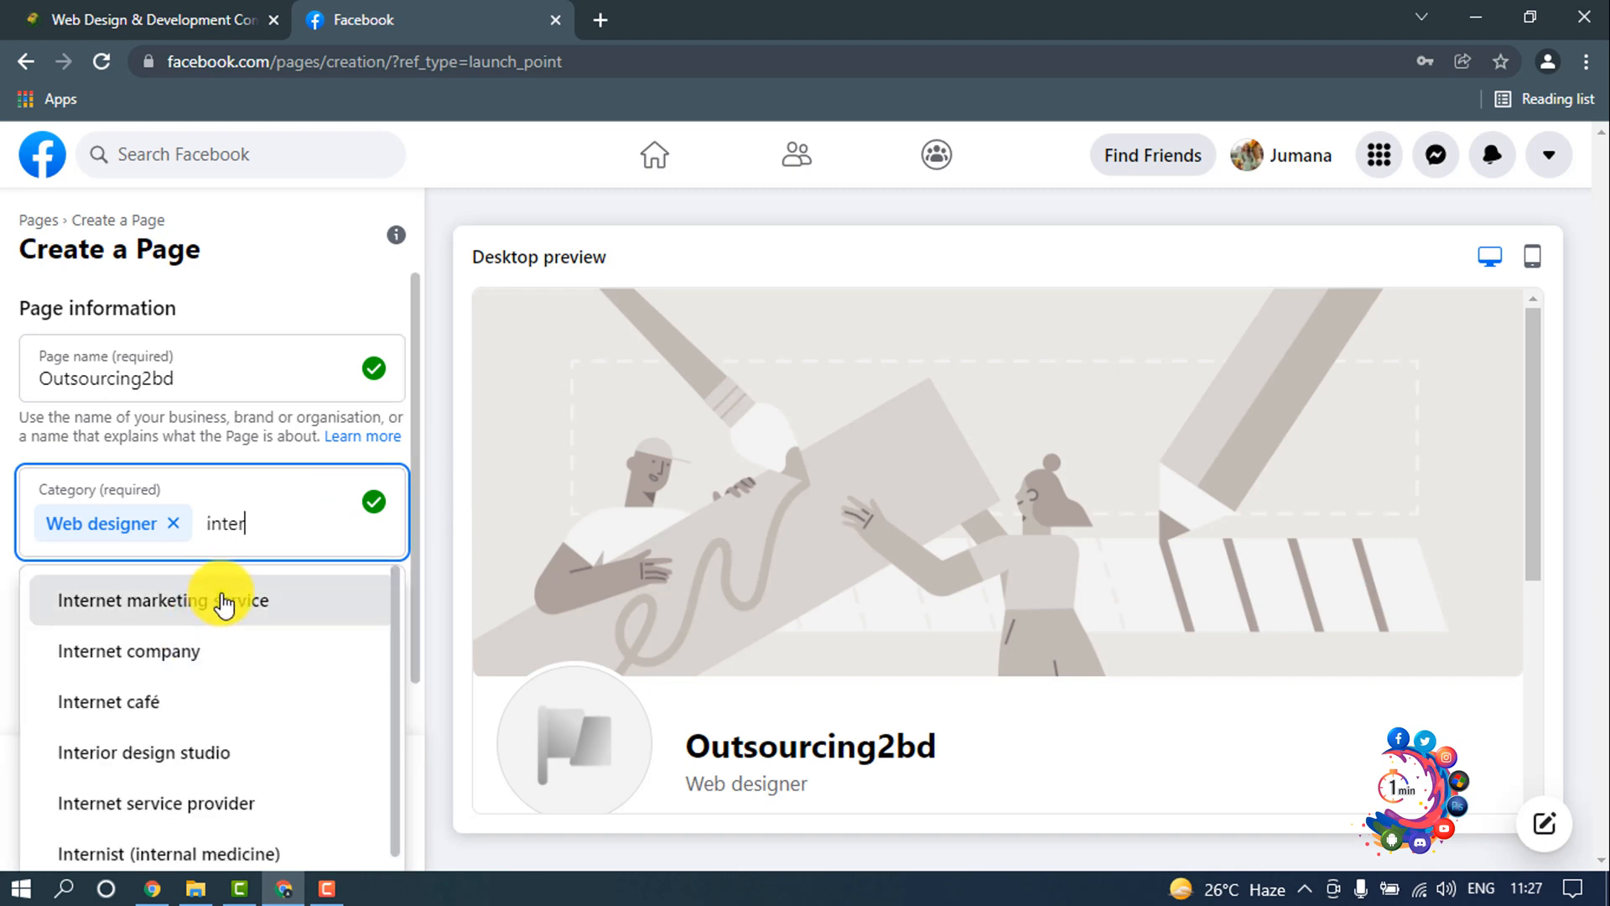
click(217, 604)
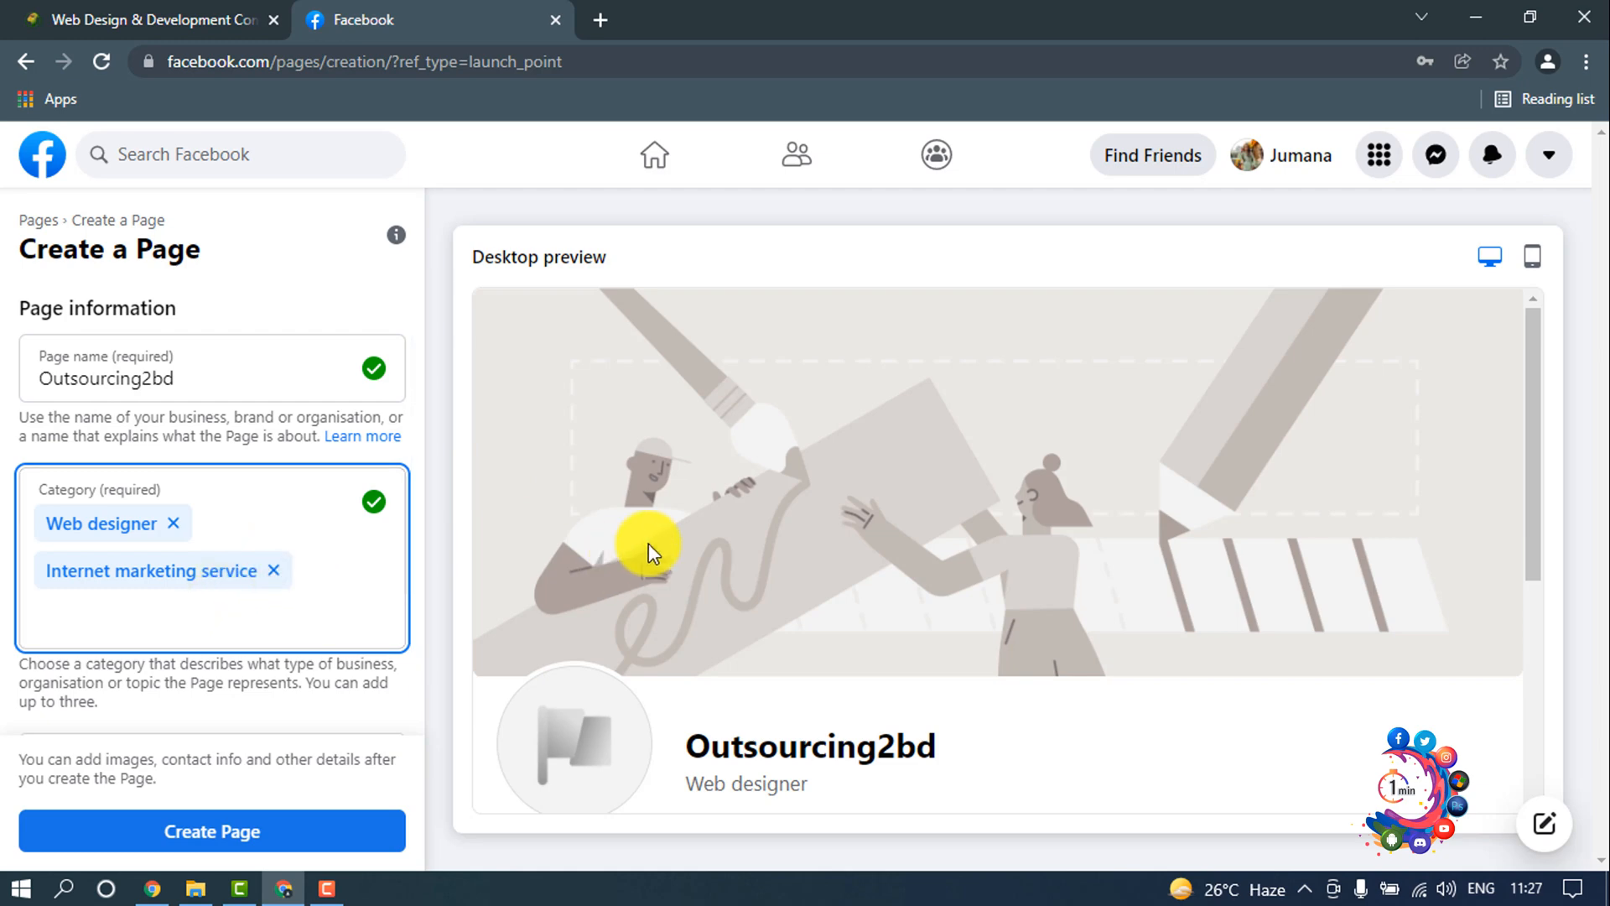
text(bus)
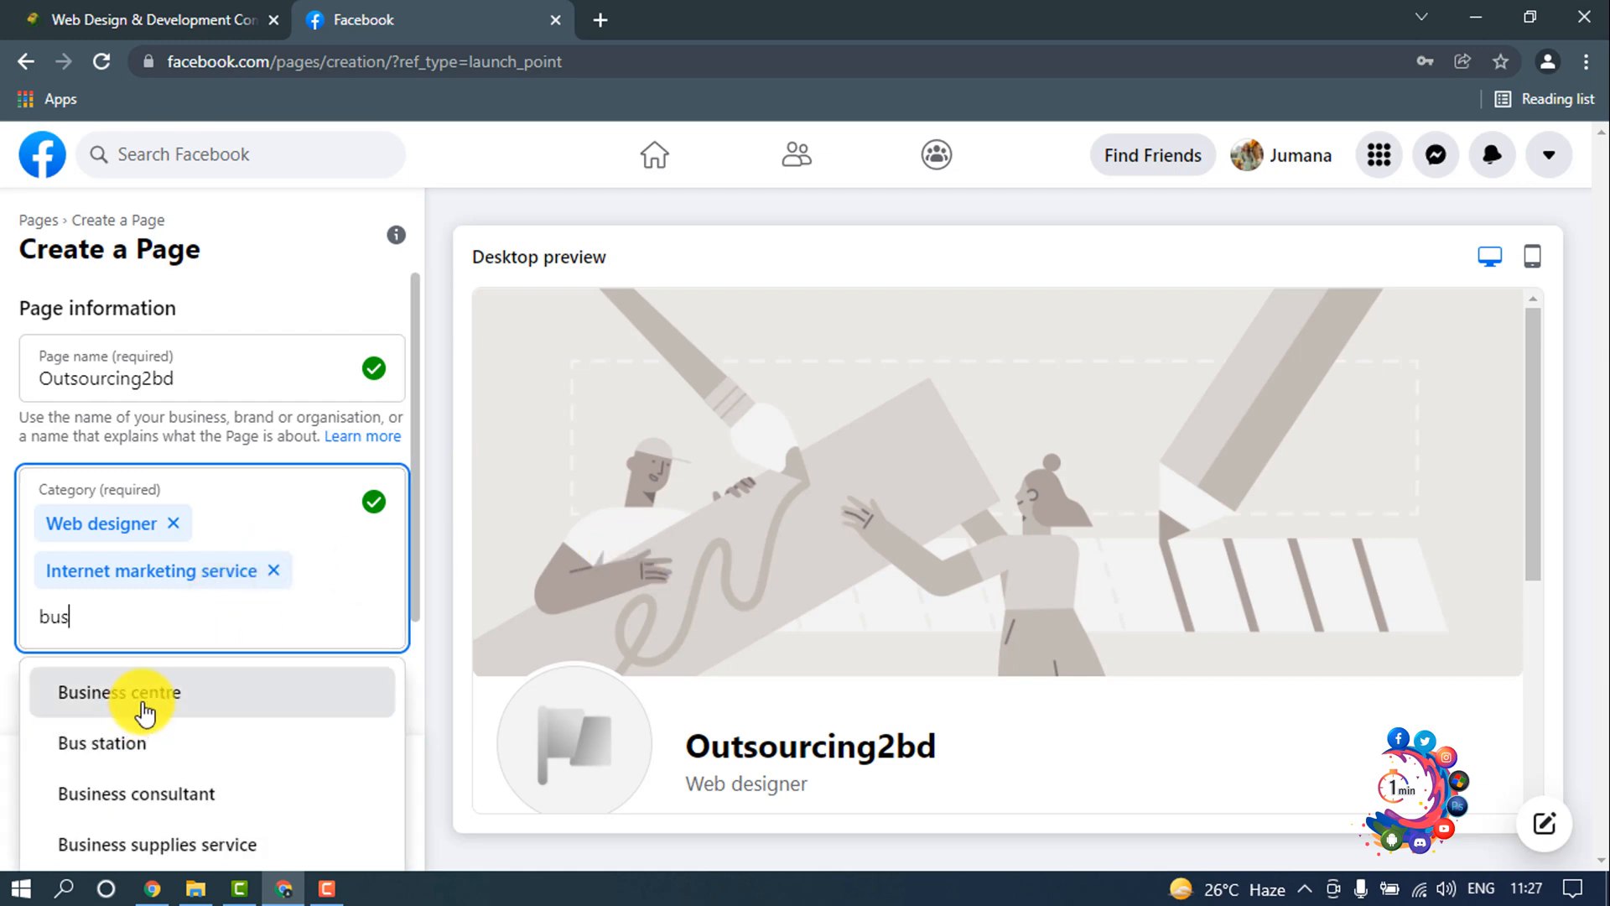
click(147, 709)
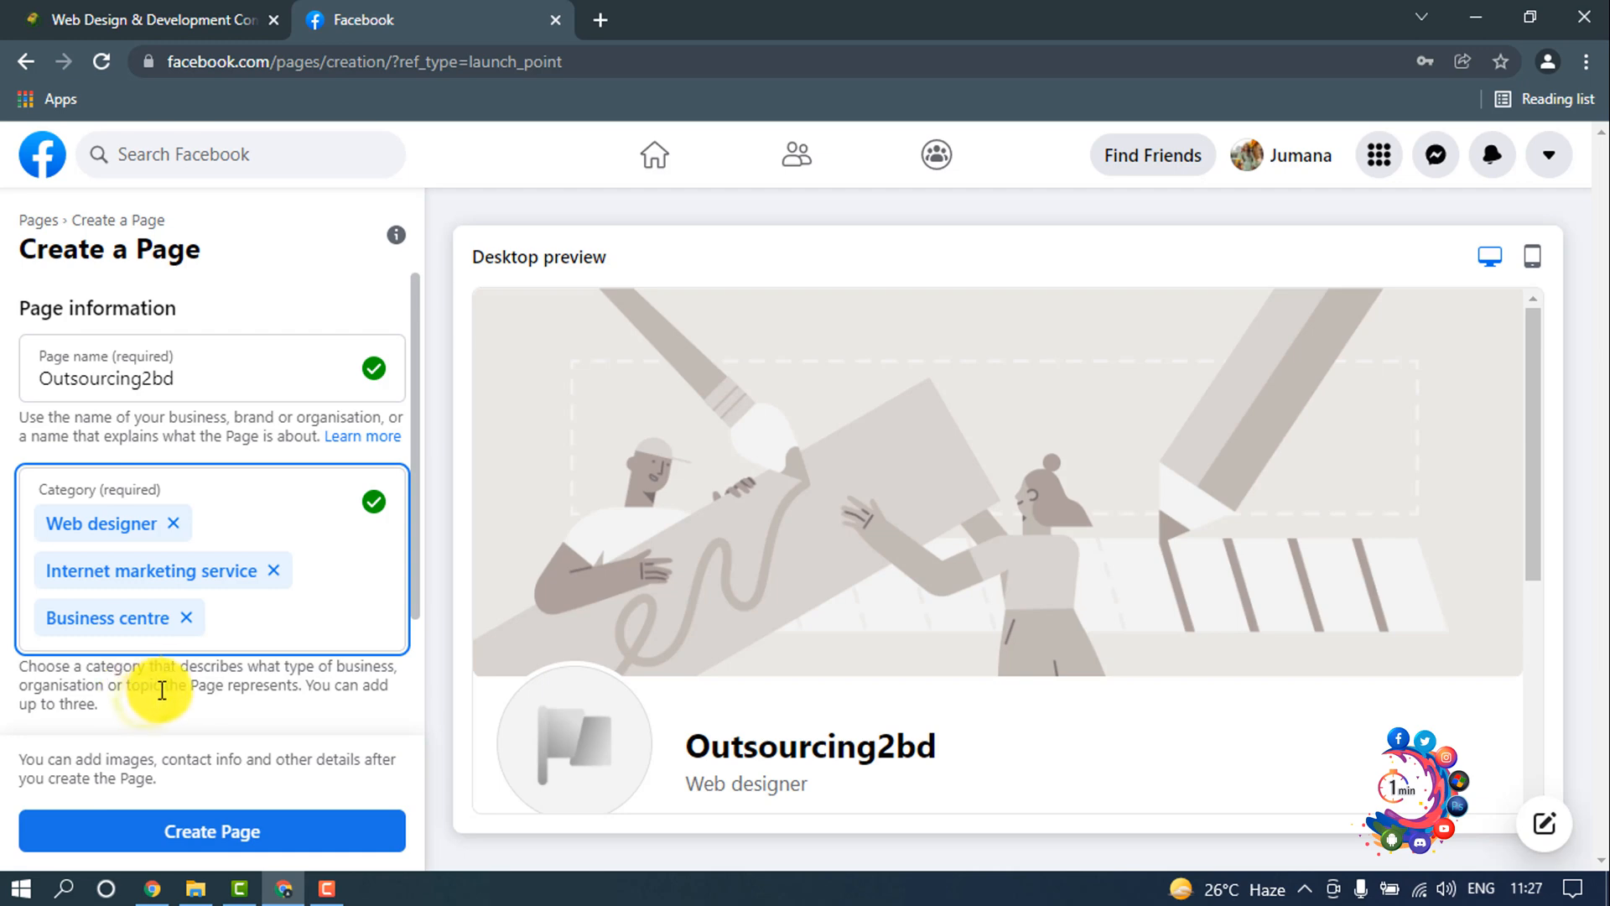
Step: Paste the copied text about eCommerce web design, lead generation and SEO clients as the description and create the Page
scroll(193, 646, down, 2)
click(162, 629)
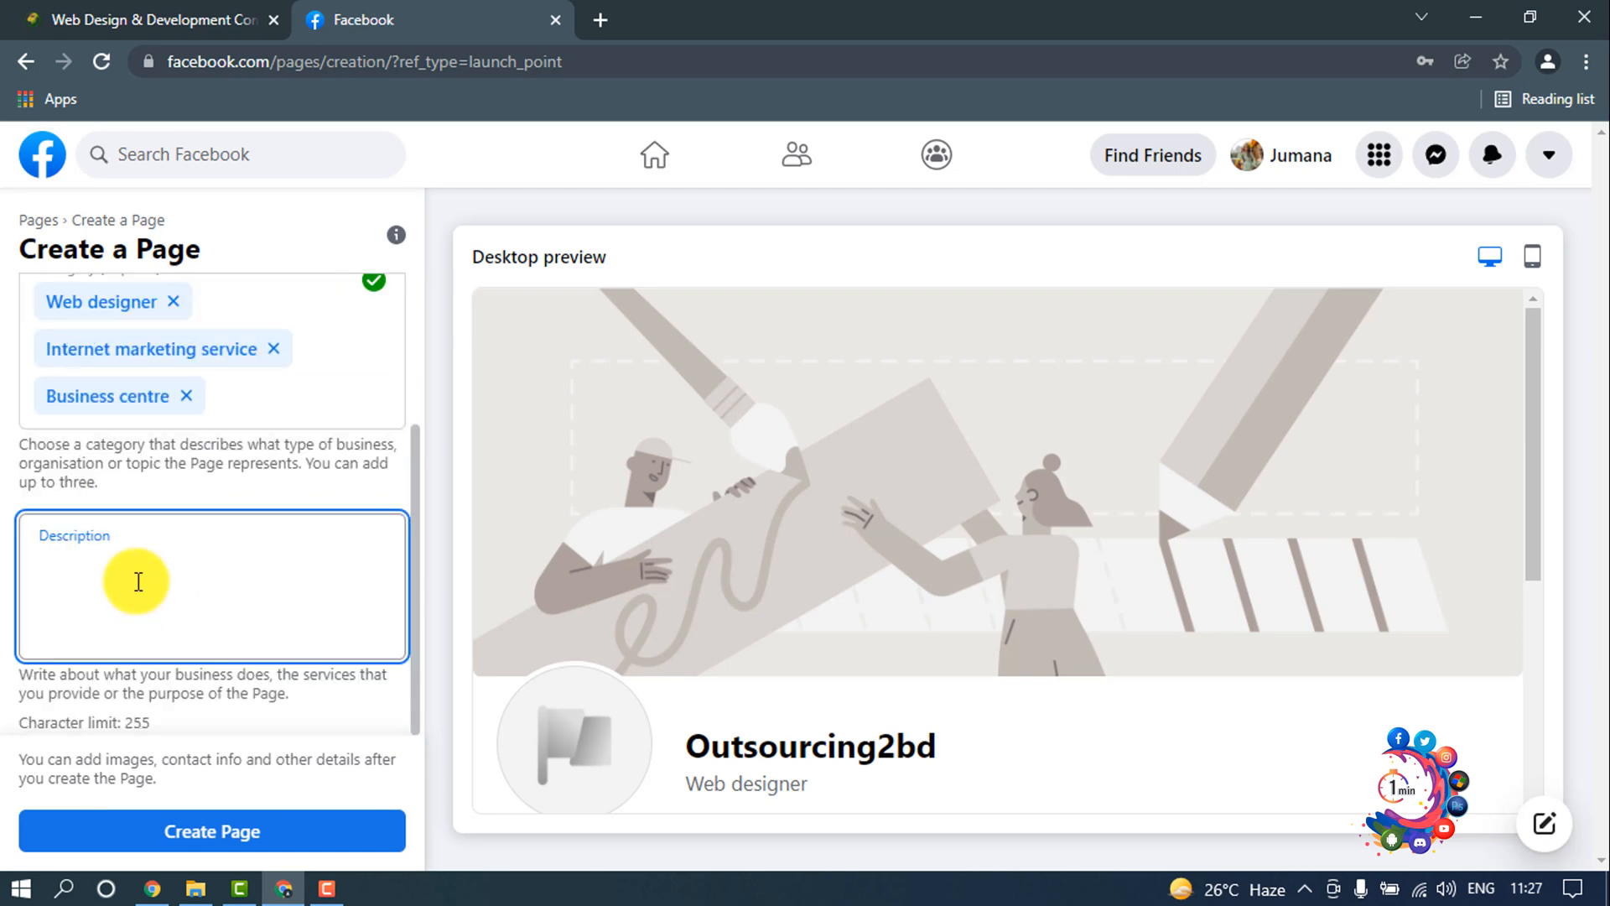
text(We have eCommerce web design, lead generation web design, and SEO clients from a variety of industries and specialties. When you work with Outsource2BD, you get a team committed and excited about becoming an extension of your business. In the end, your su)
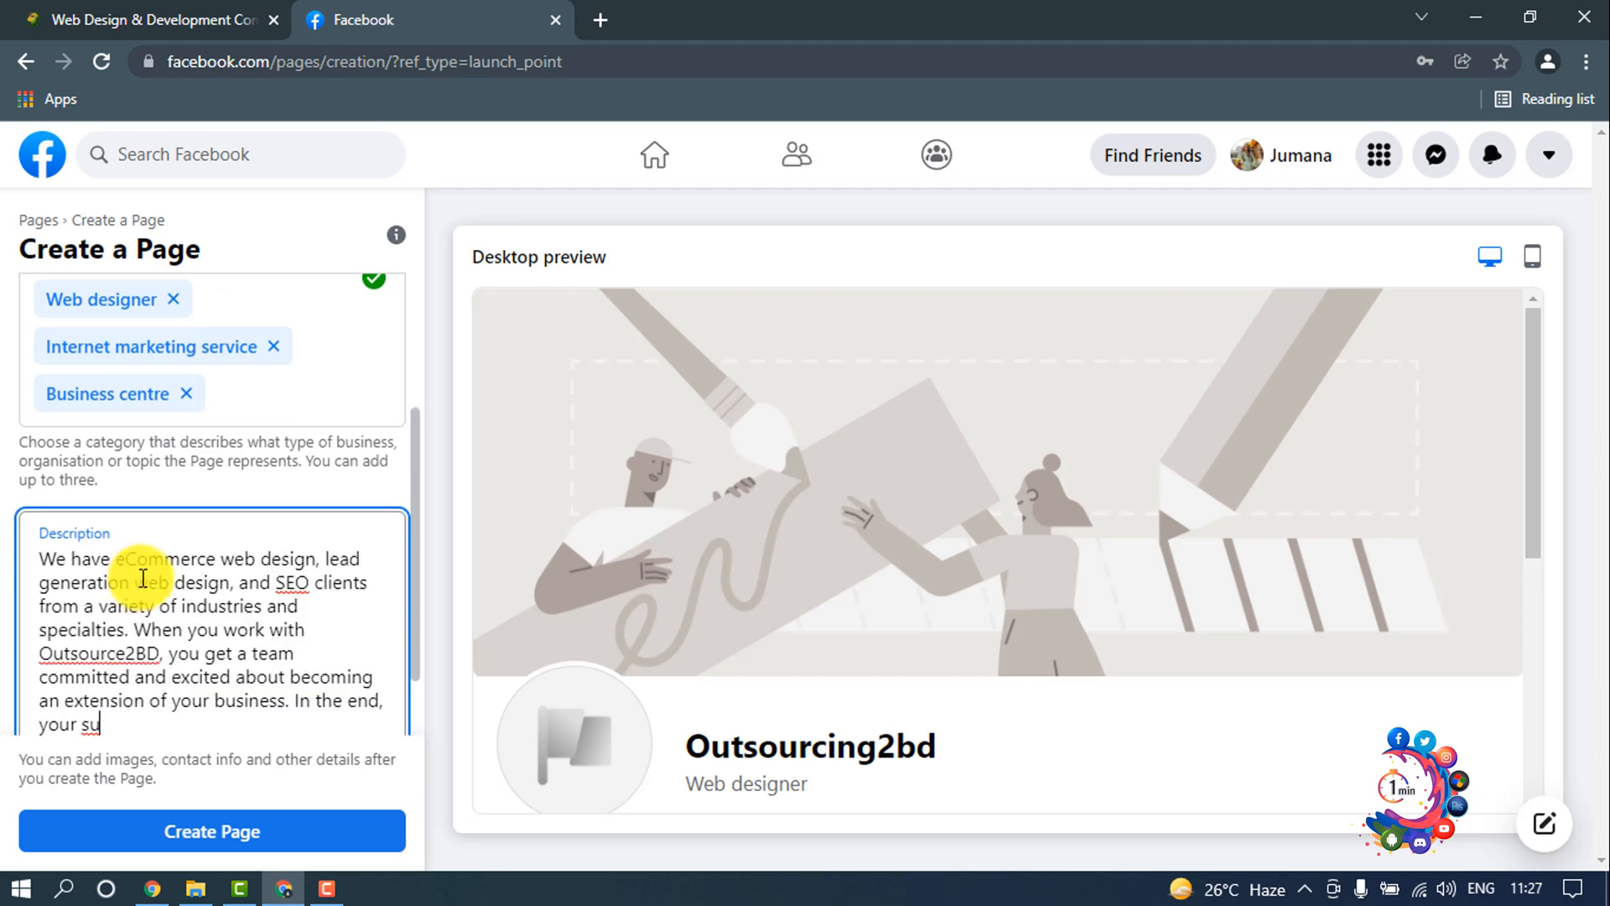
scroll(144, 577, down, 1)
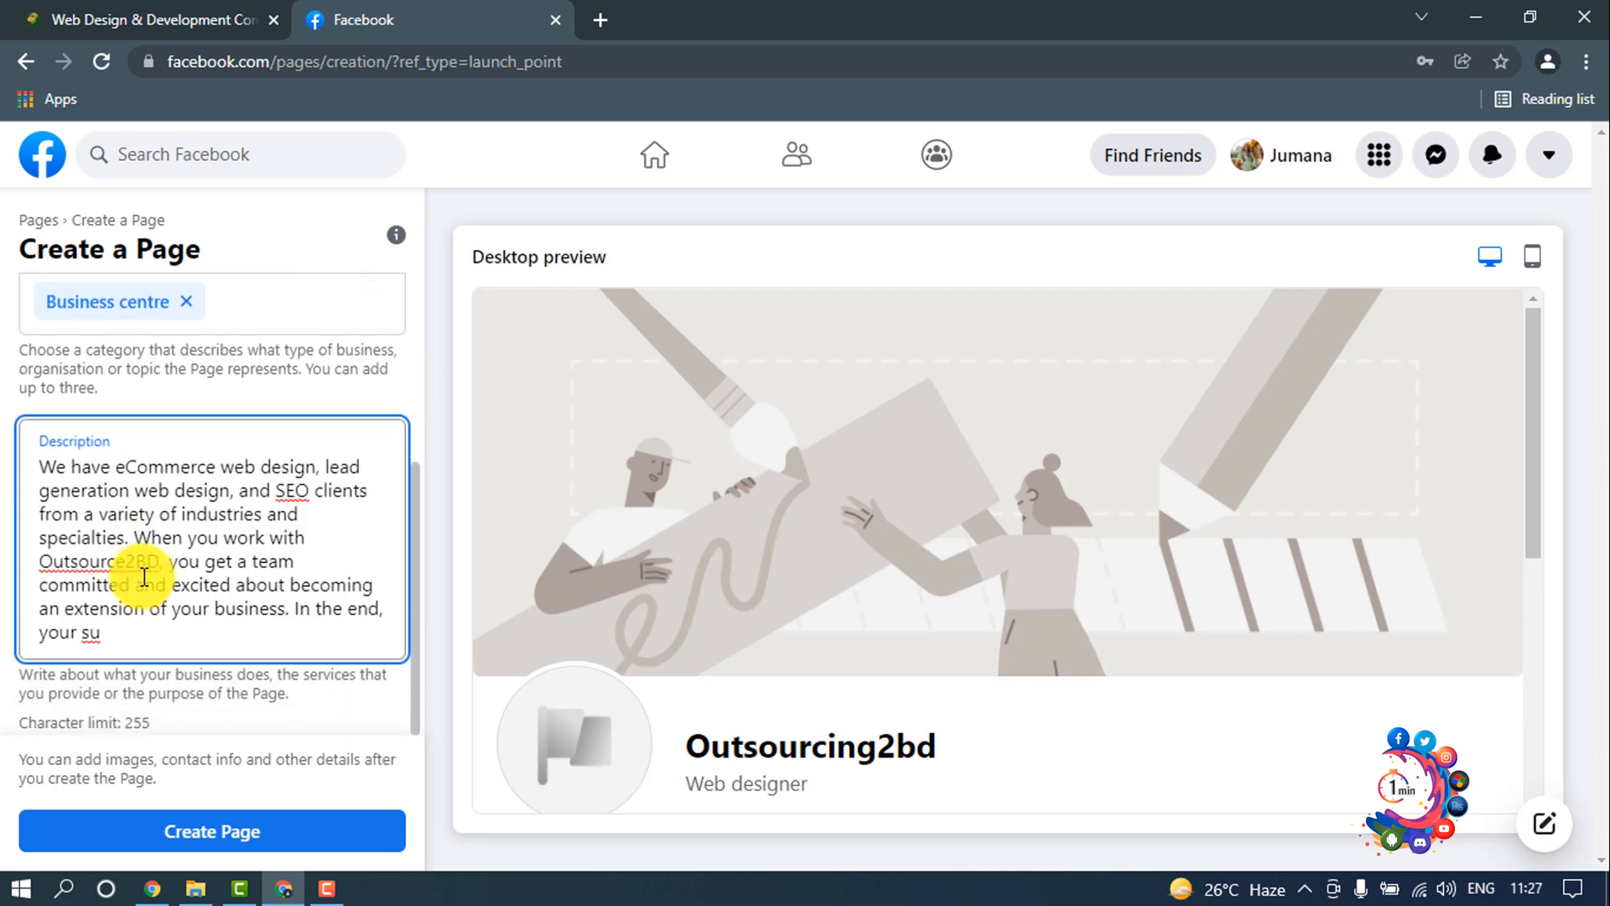
scroll(305, 690, up, 4)
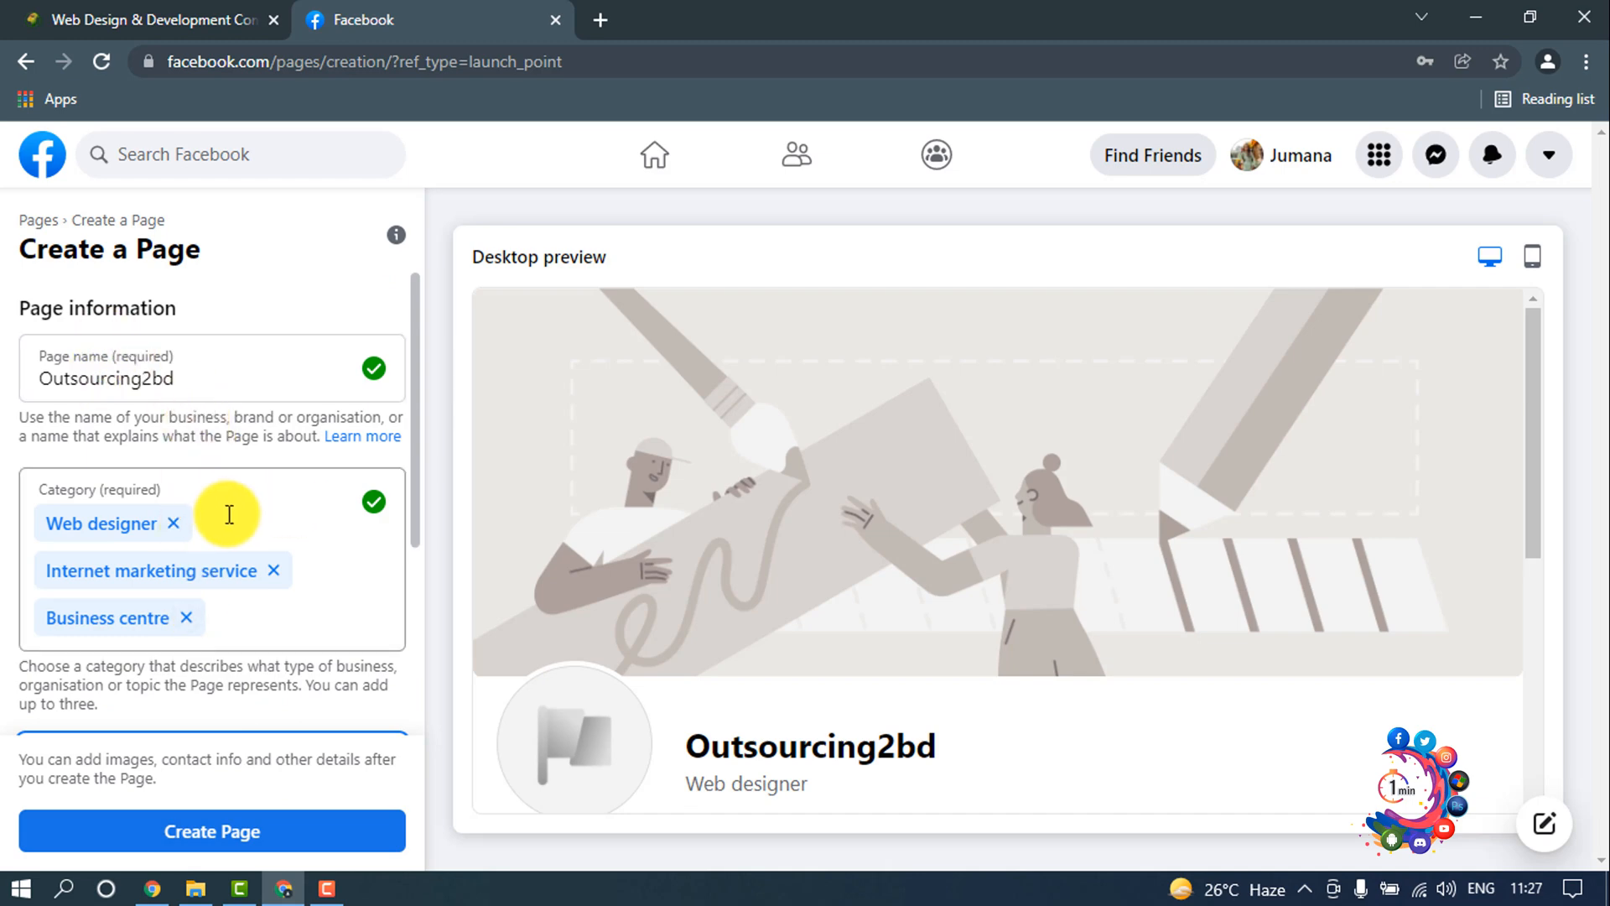
scroll(244, 524, down, 3)
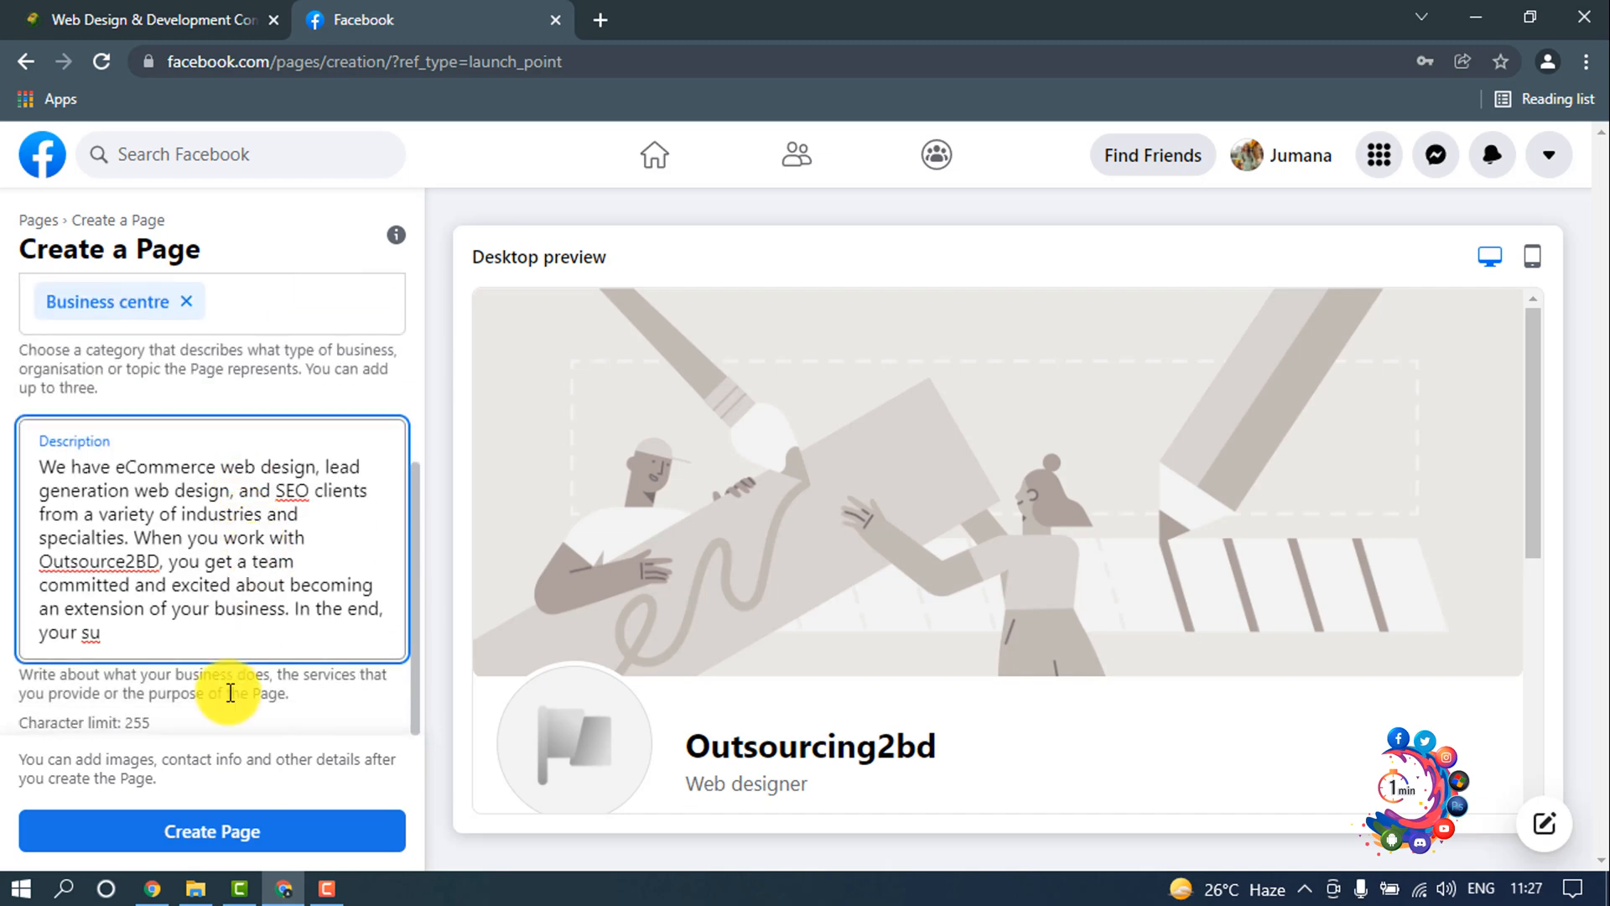
click(240, 836)
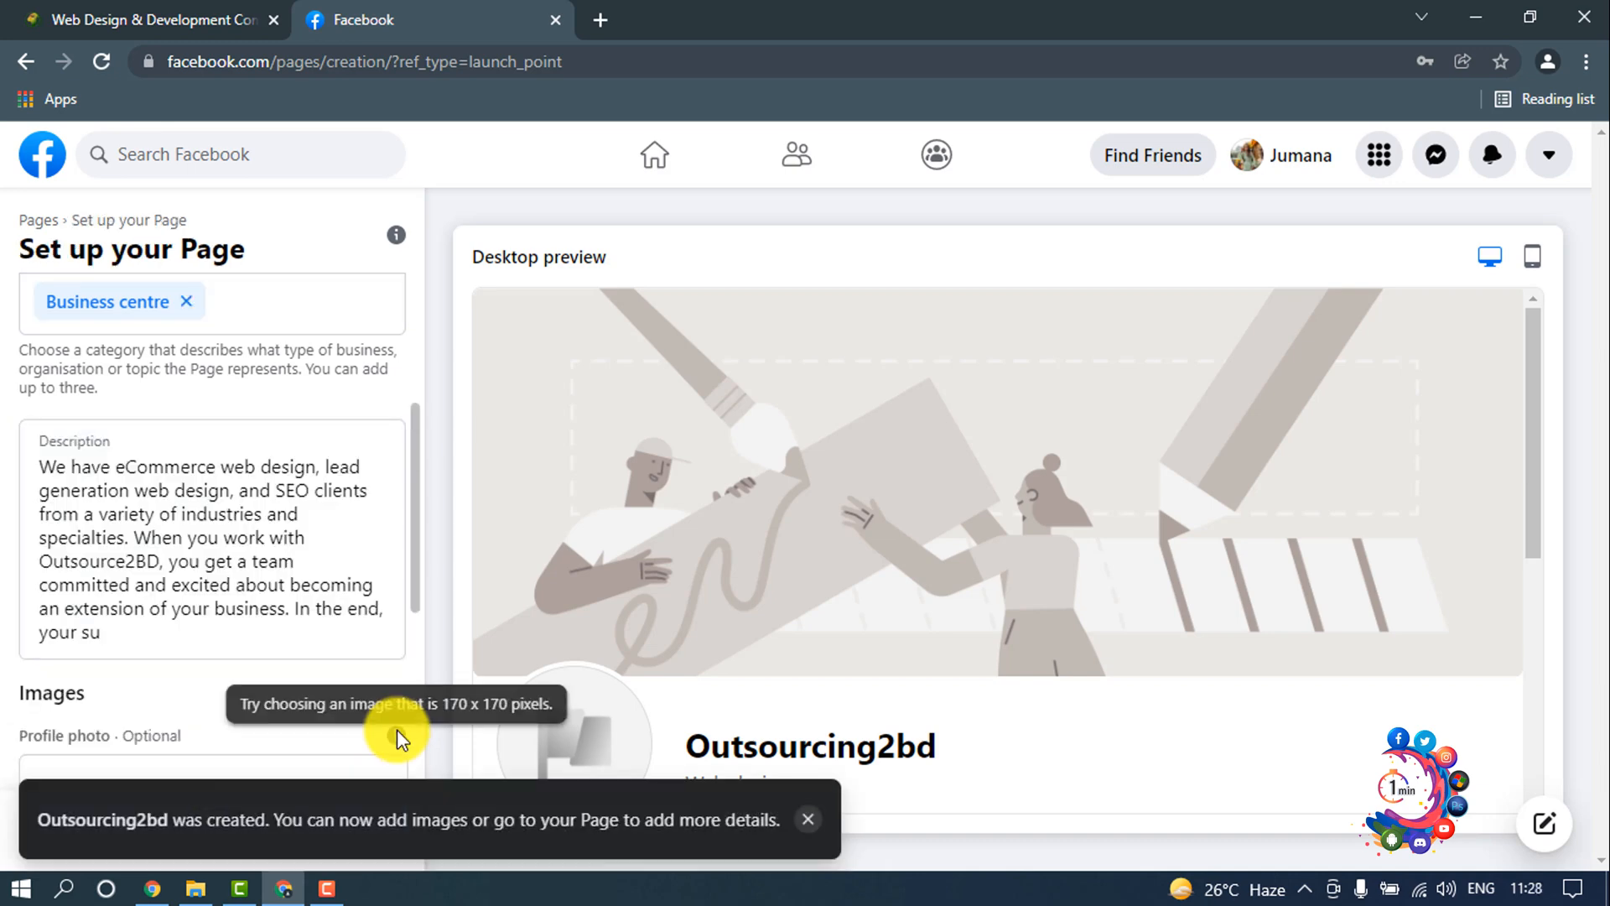
Step: Add the green company logo from the Downloads folder as the profile photo and save the Page setup
scroll(266, 612, down, 2)
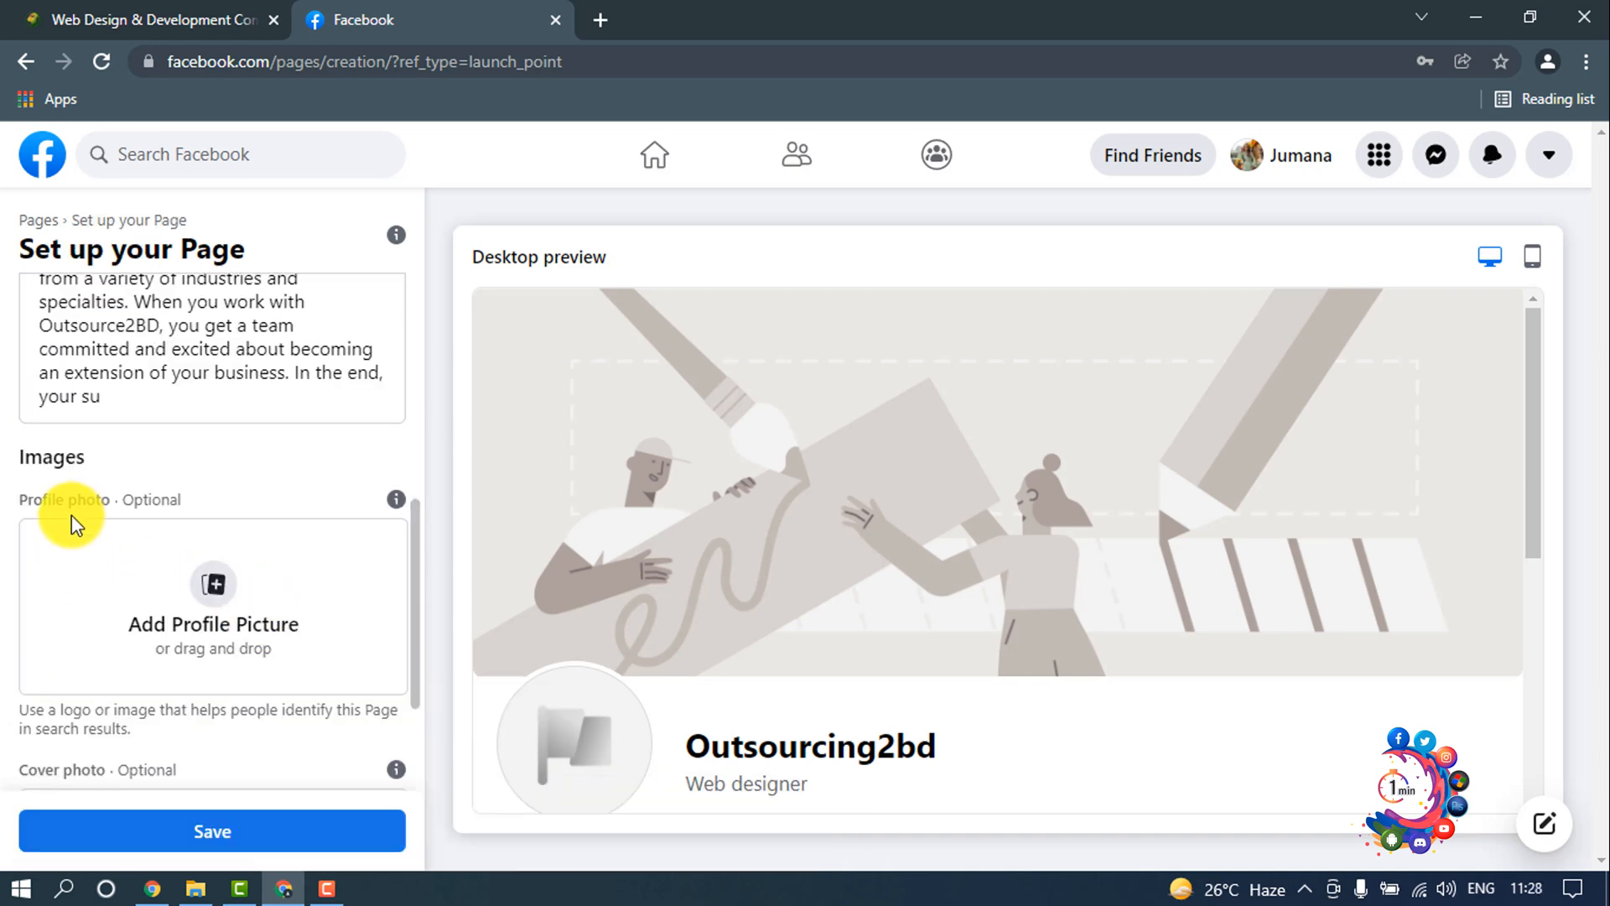
click(215, 625)
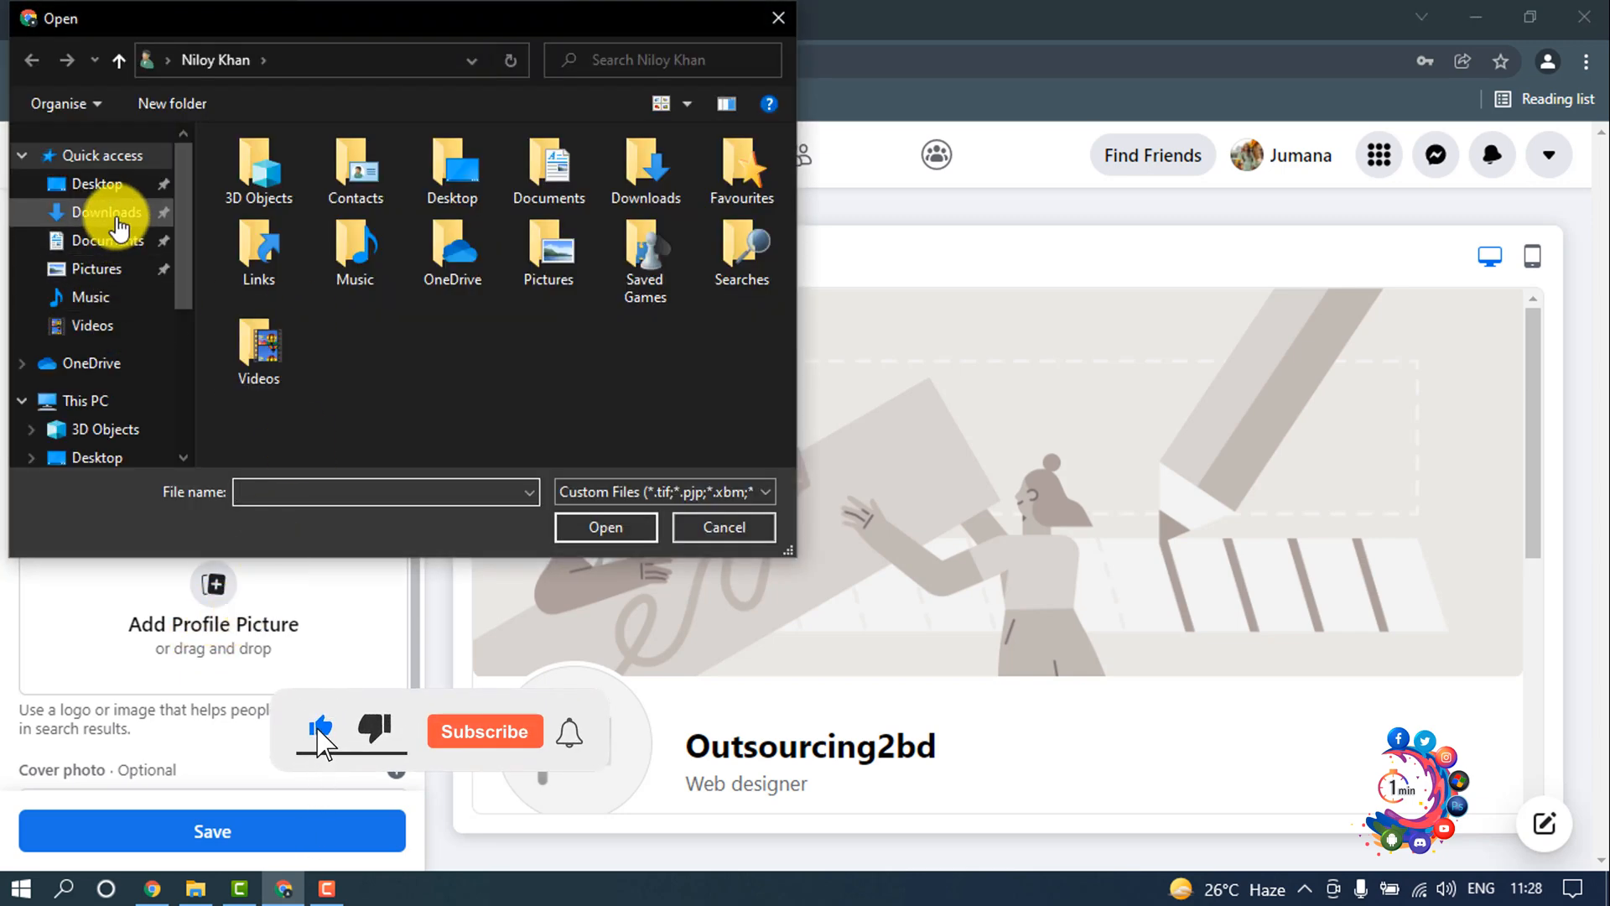
click(138, 216)
double_click(294, 205)
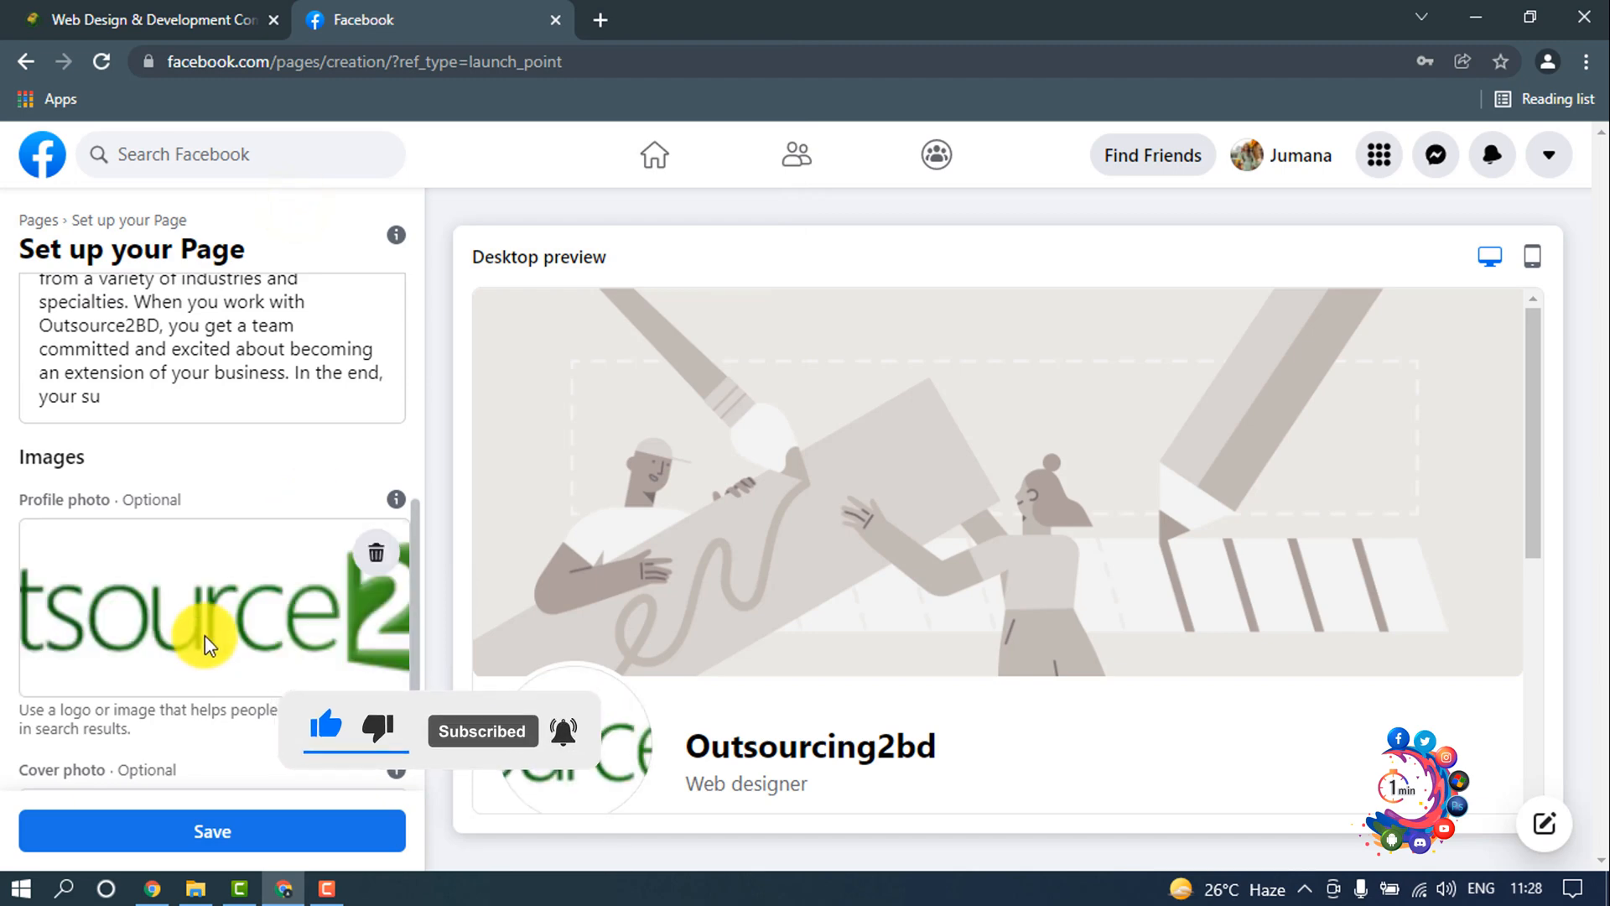
scroll(210, 636, down, 3)
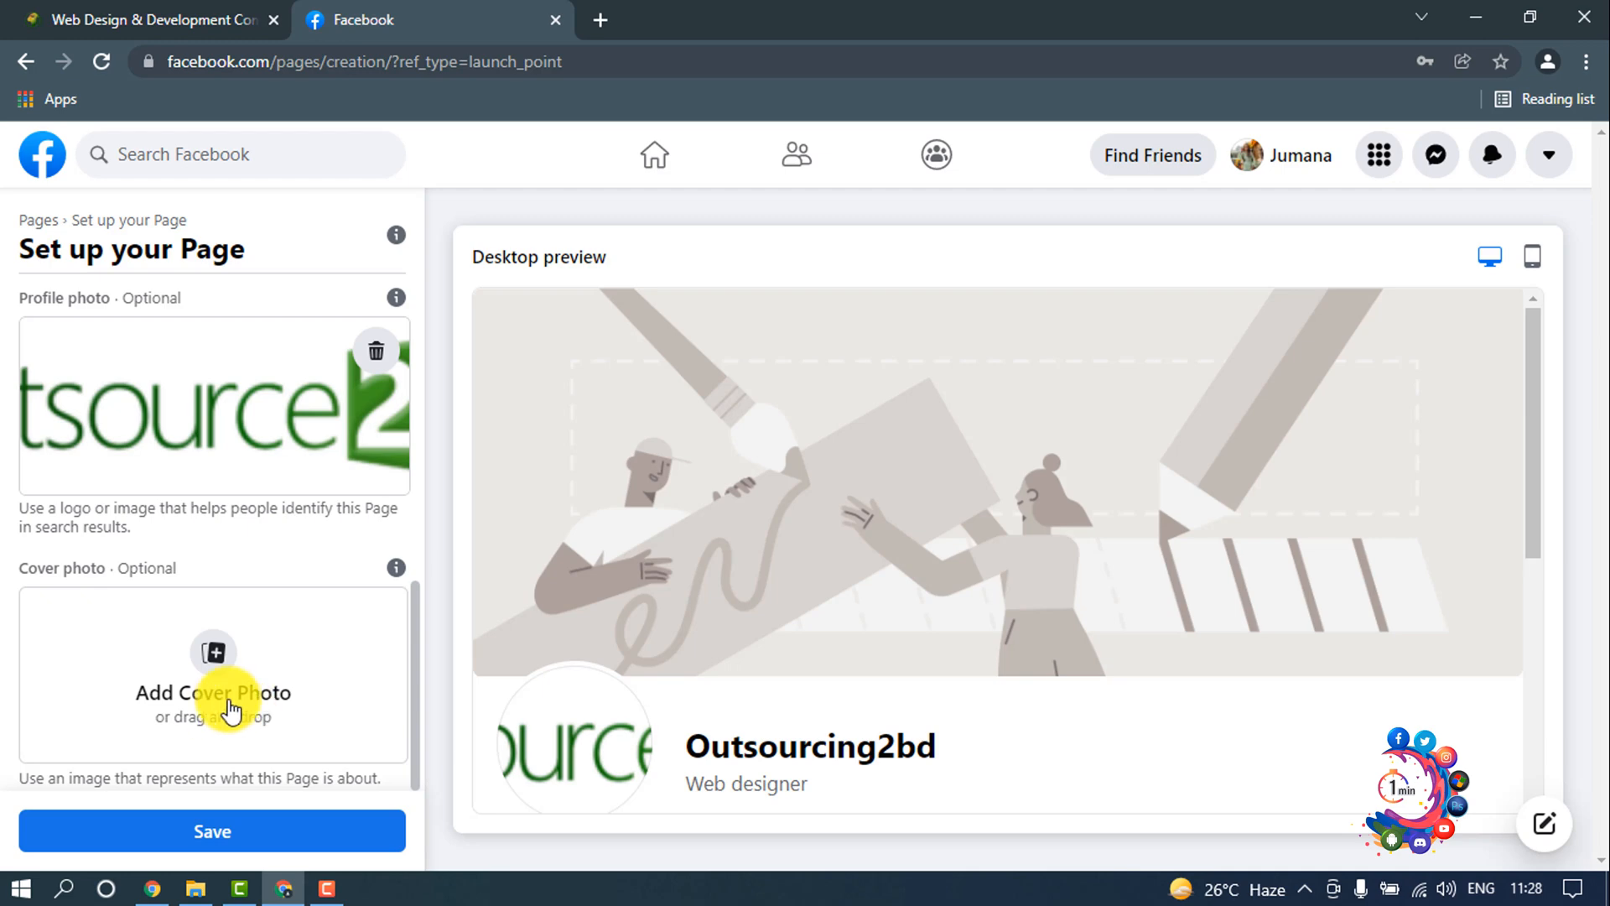
click(235, 834)
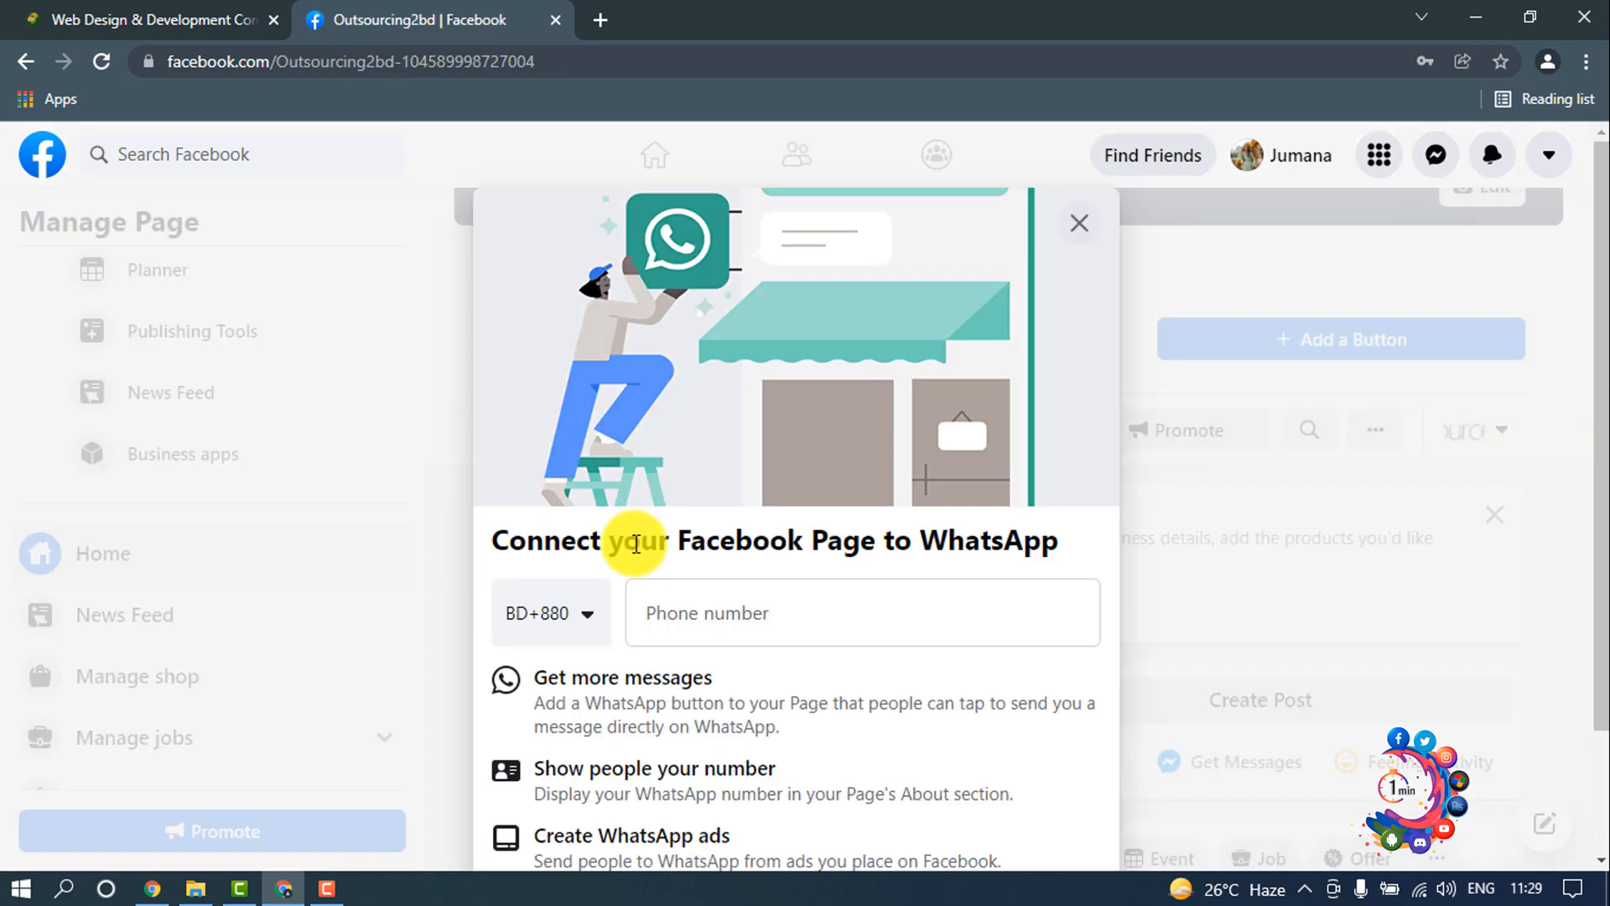
Step: Skip connecting the Page to WhatsApp without entering a phone number, and confirm leaving
scroll(811, 529, down, 2)
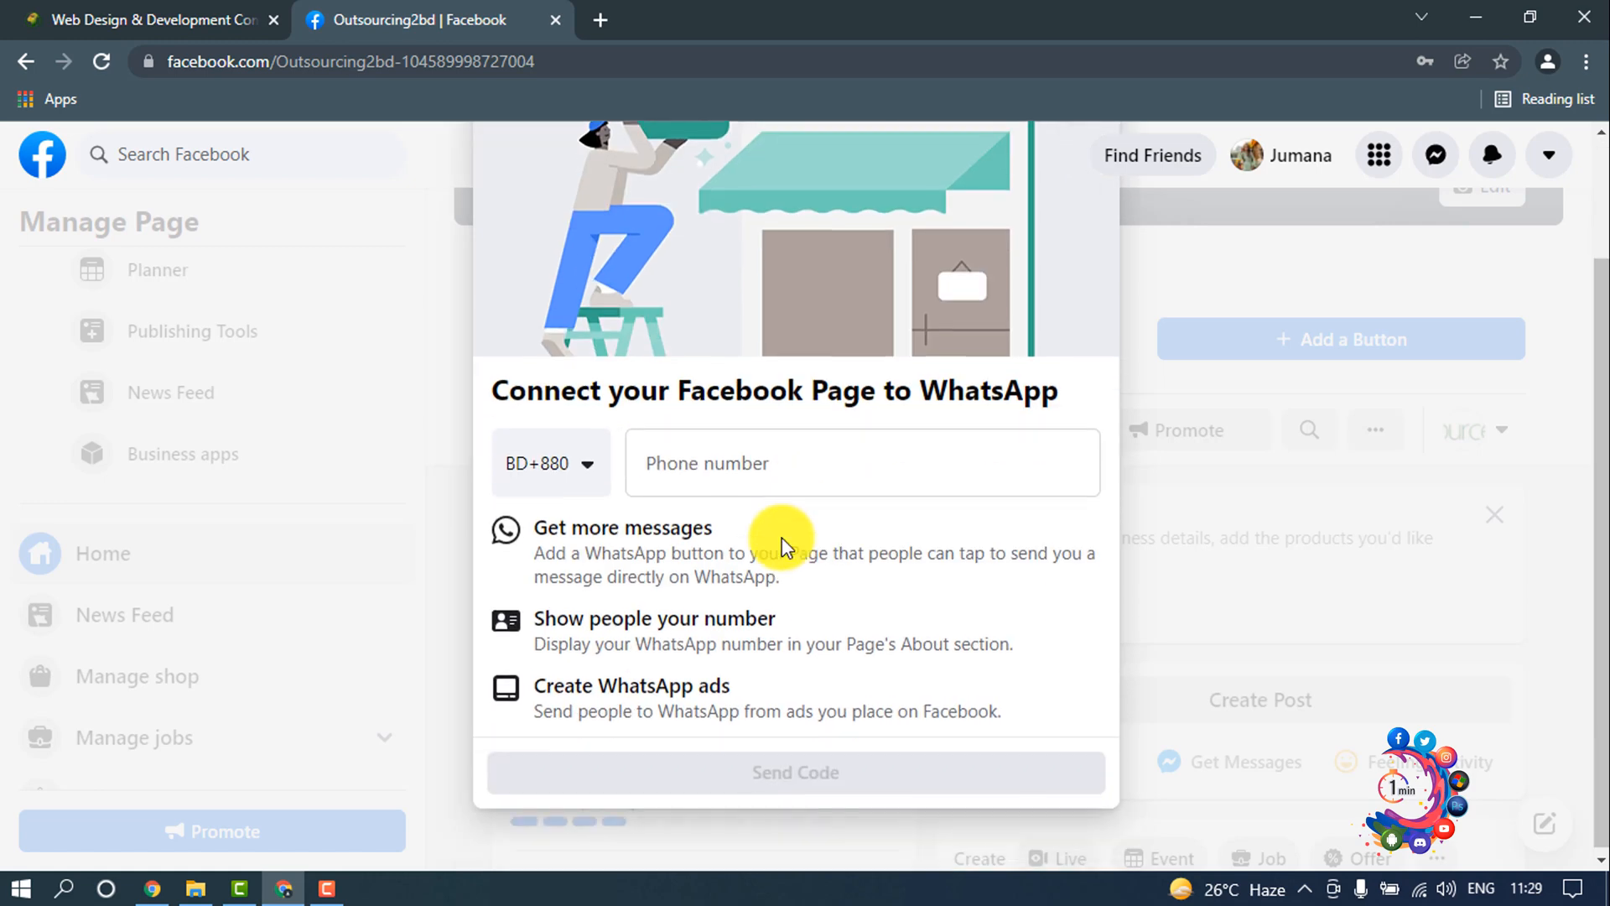
click(703, 457)
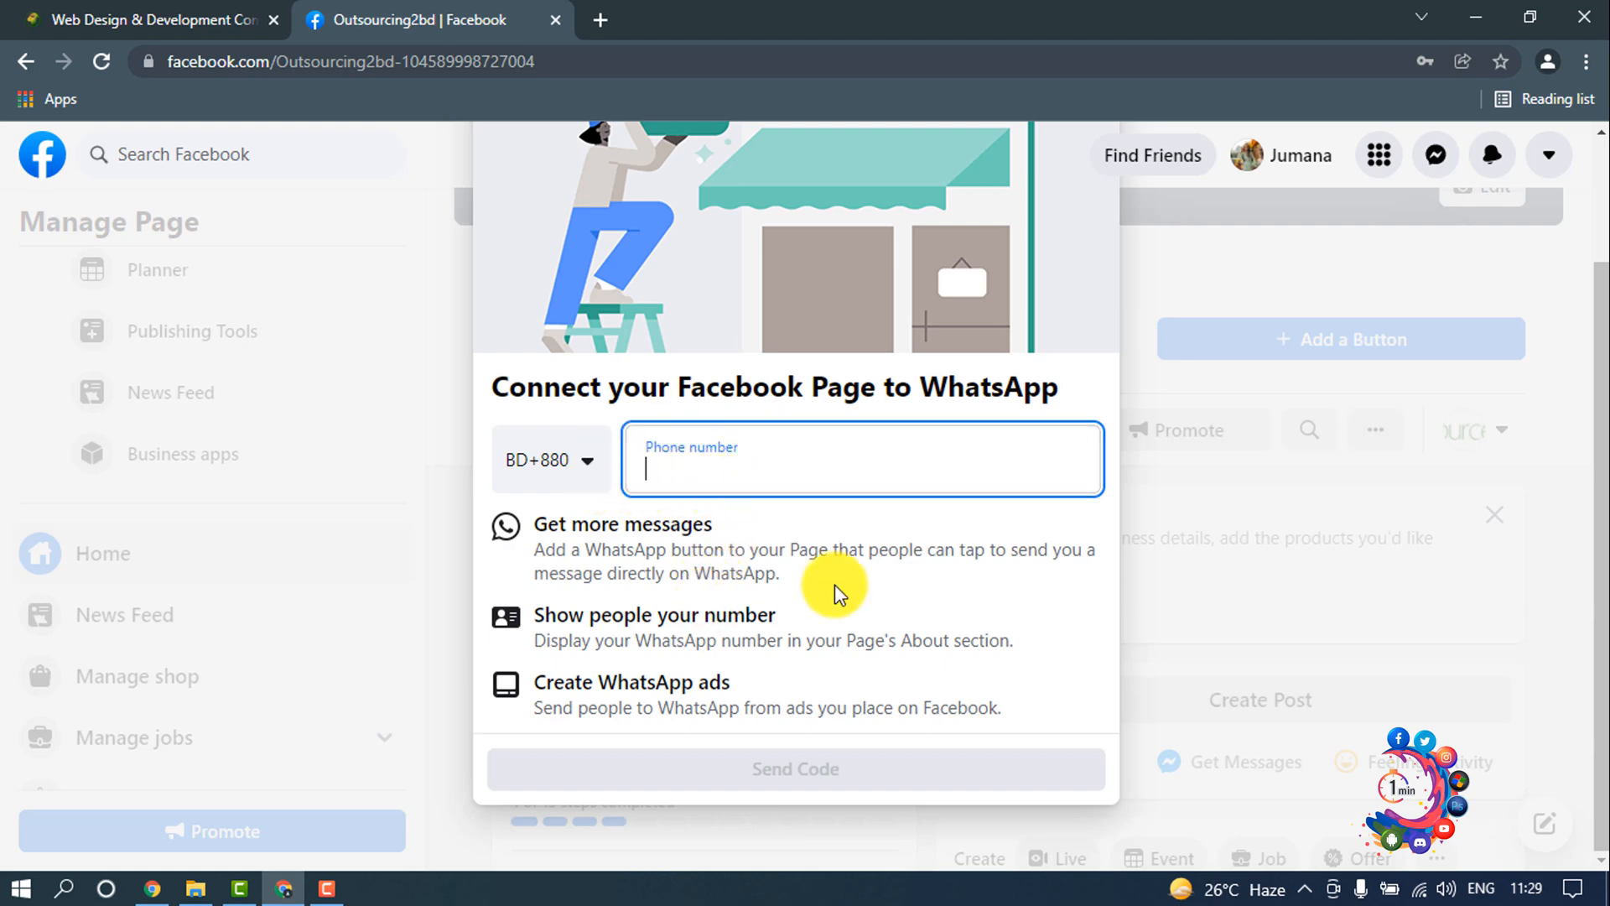
scroll(1018, 344, up, 2)
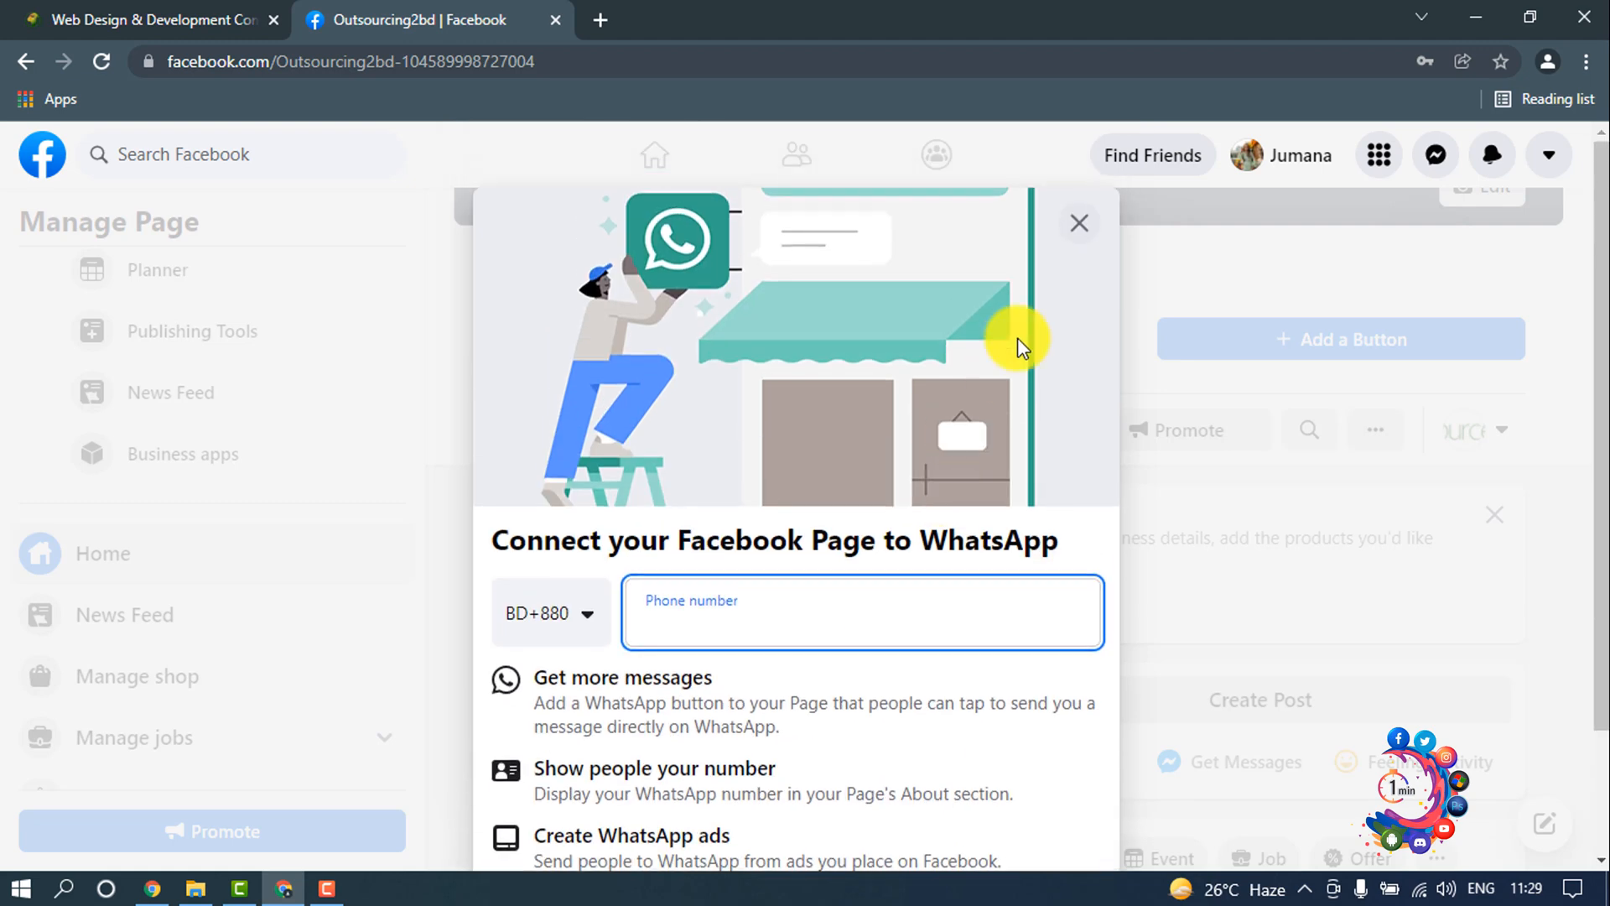
click(1078, 224)
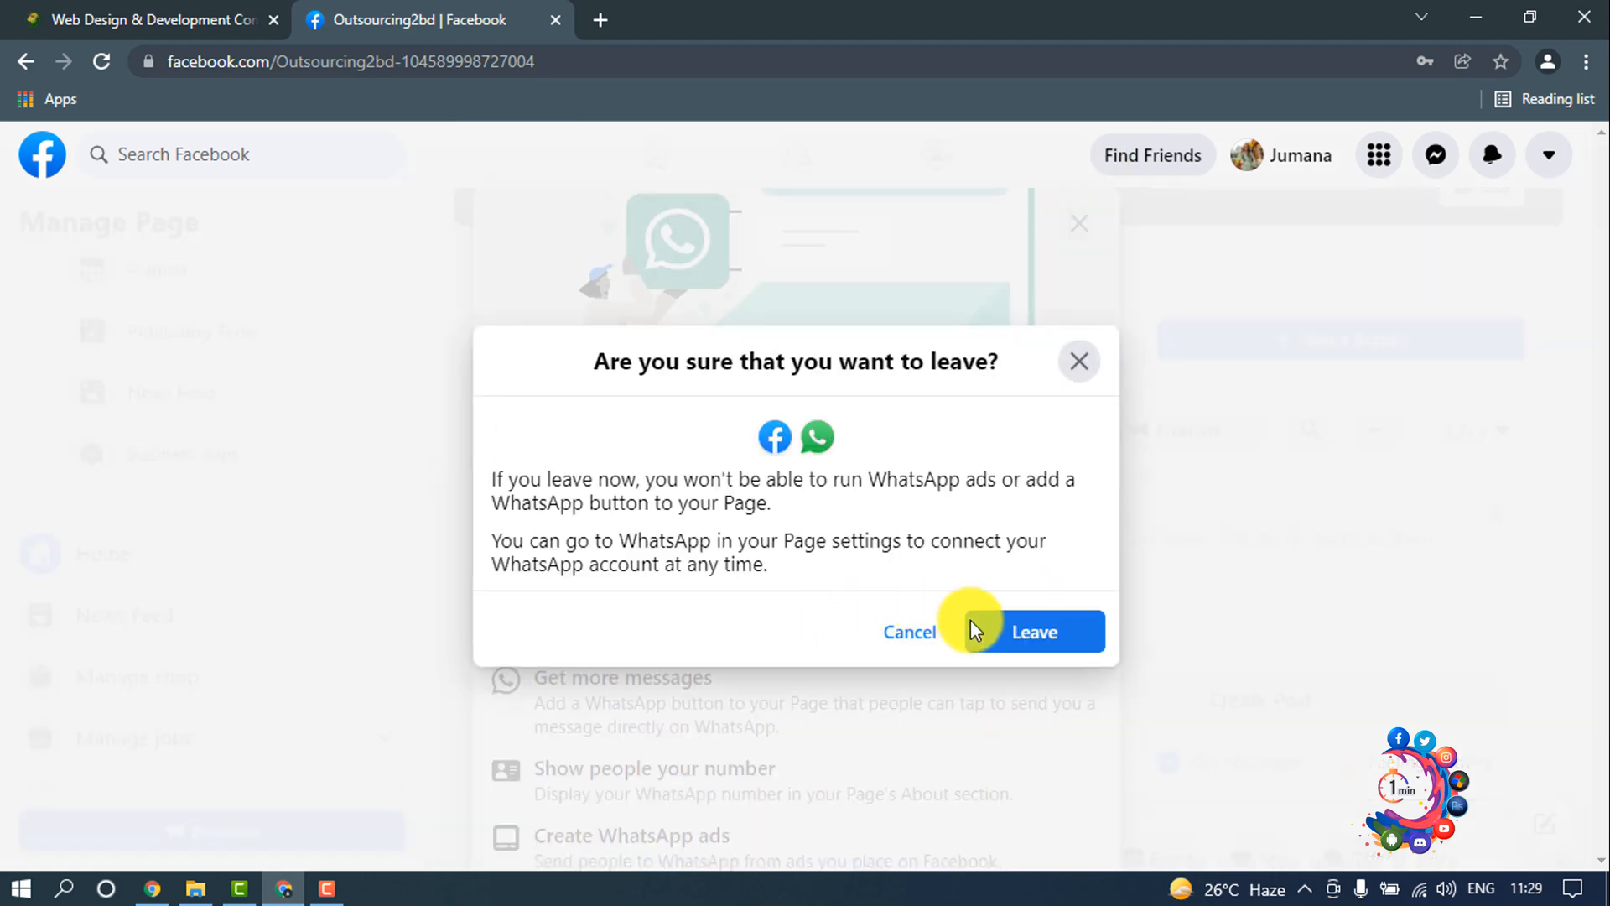
click(1001, 644)
scroll(841, 493, up, 4)
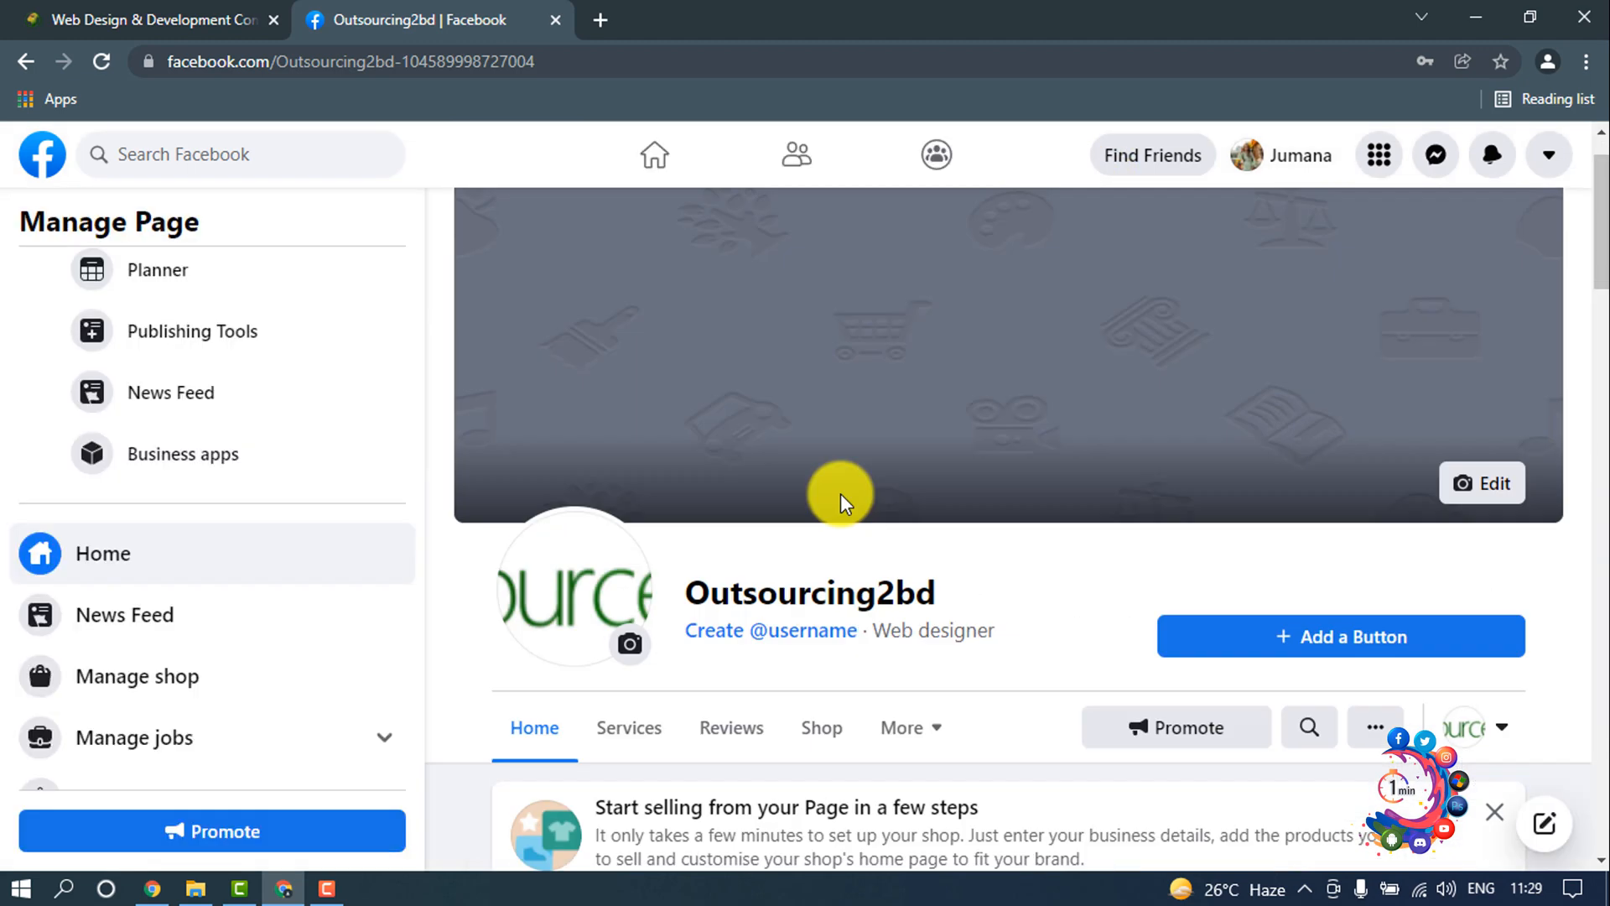
Step: Try to create the username outsourcing2bd for the Page
scroll(882, 465, down, 4)
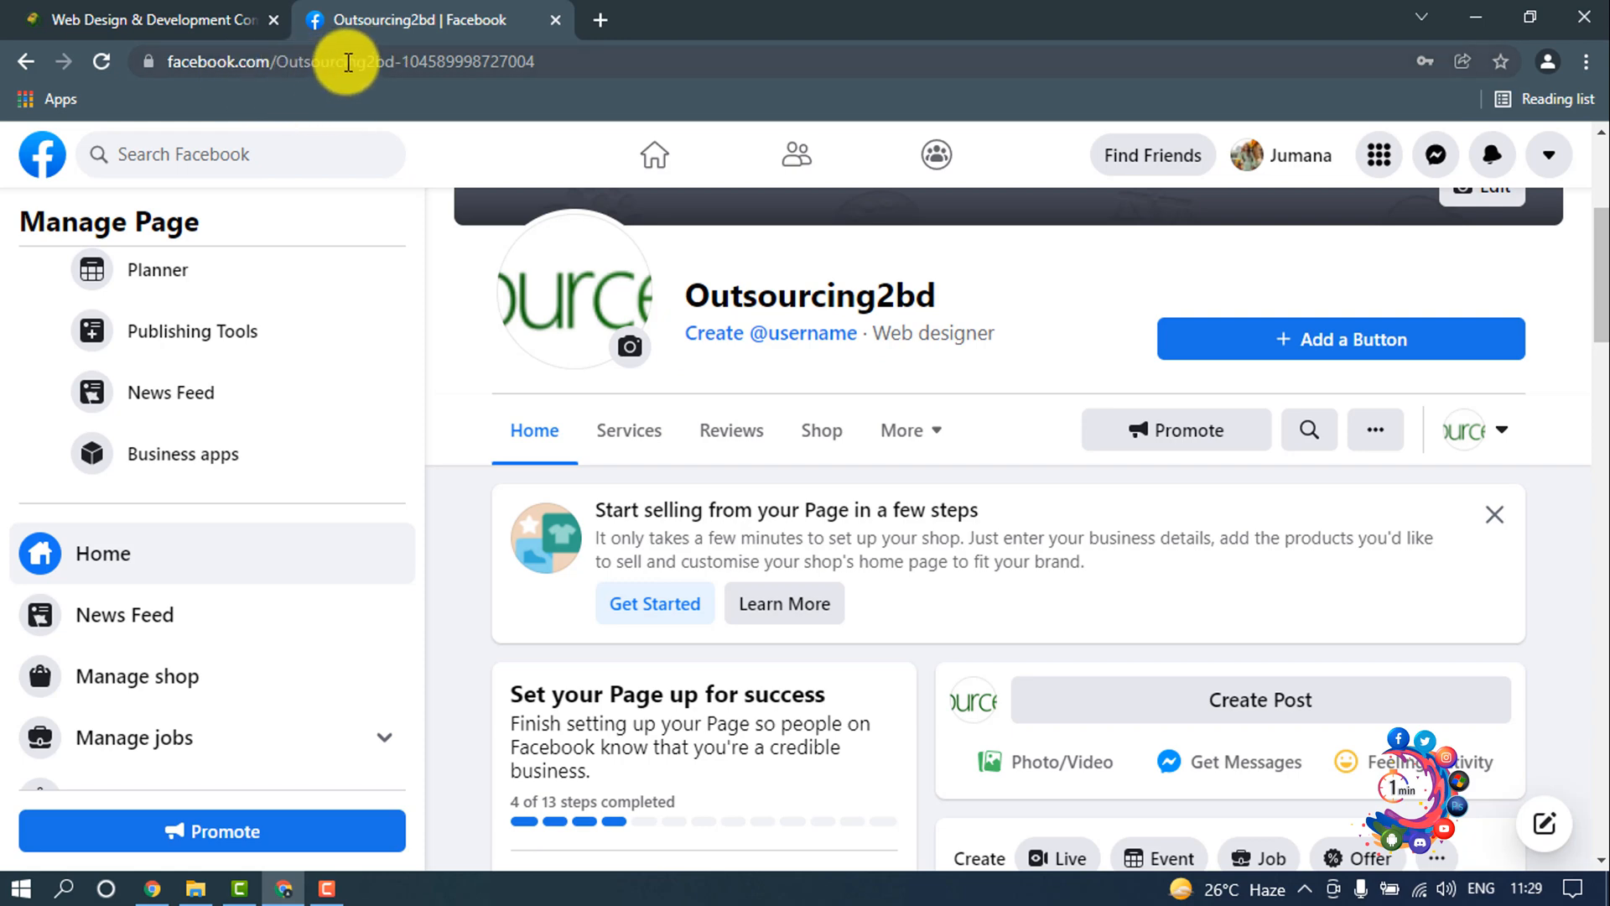
drag(402, 66, 619, 60)
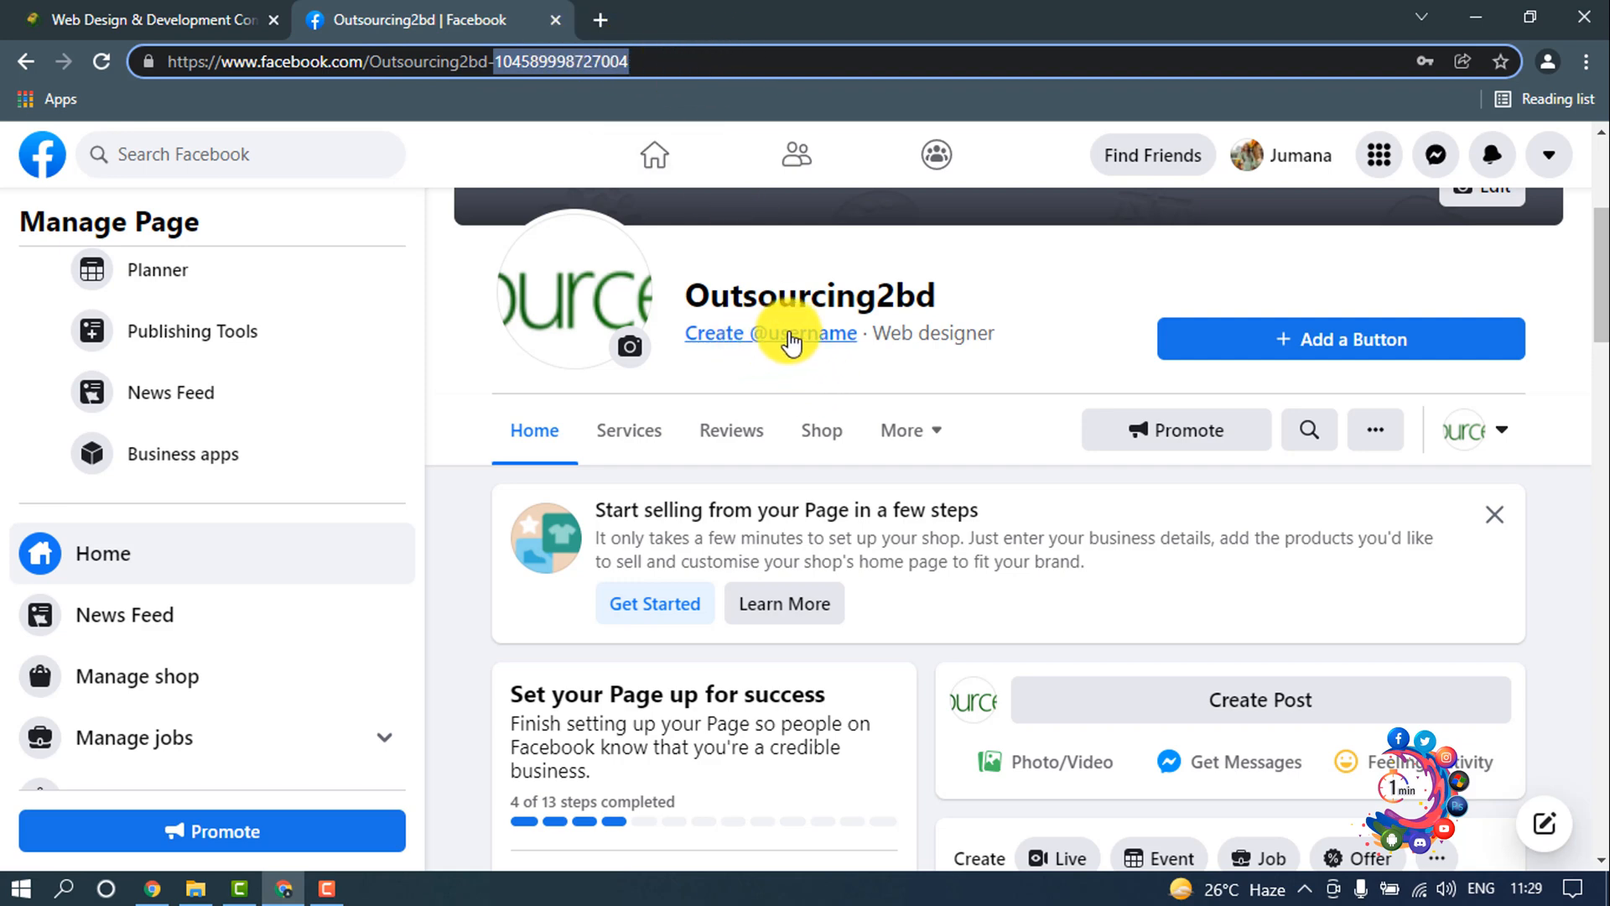
click(792, 337)
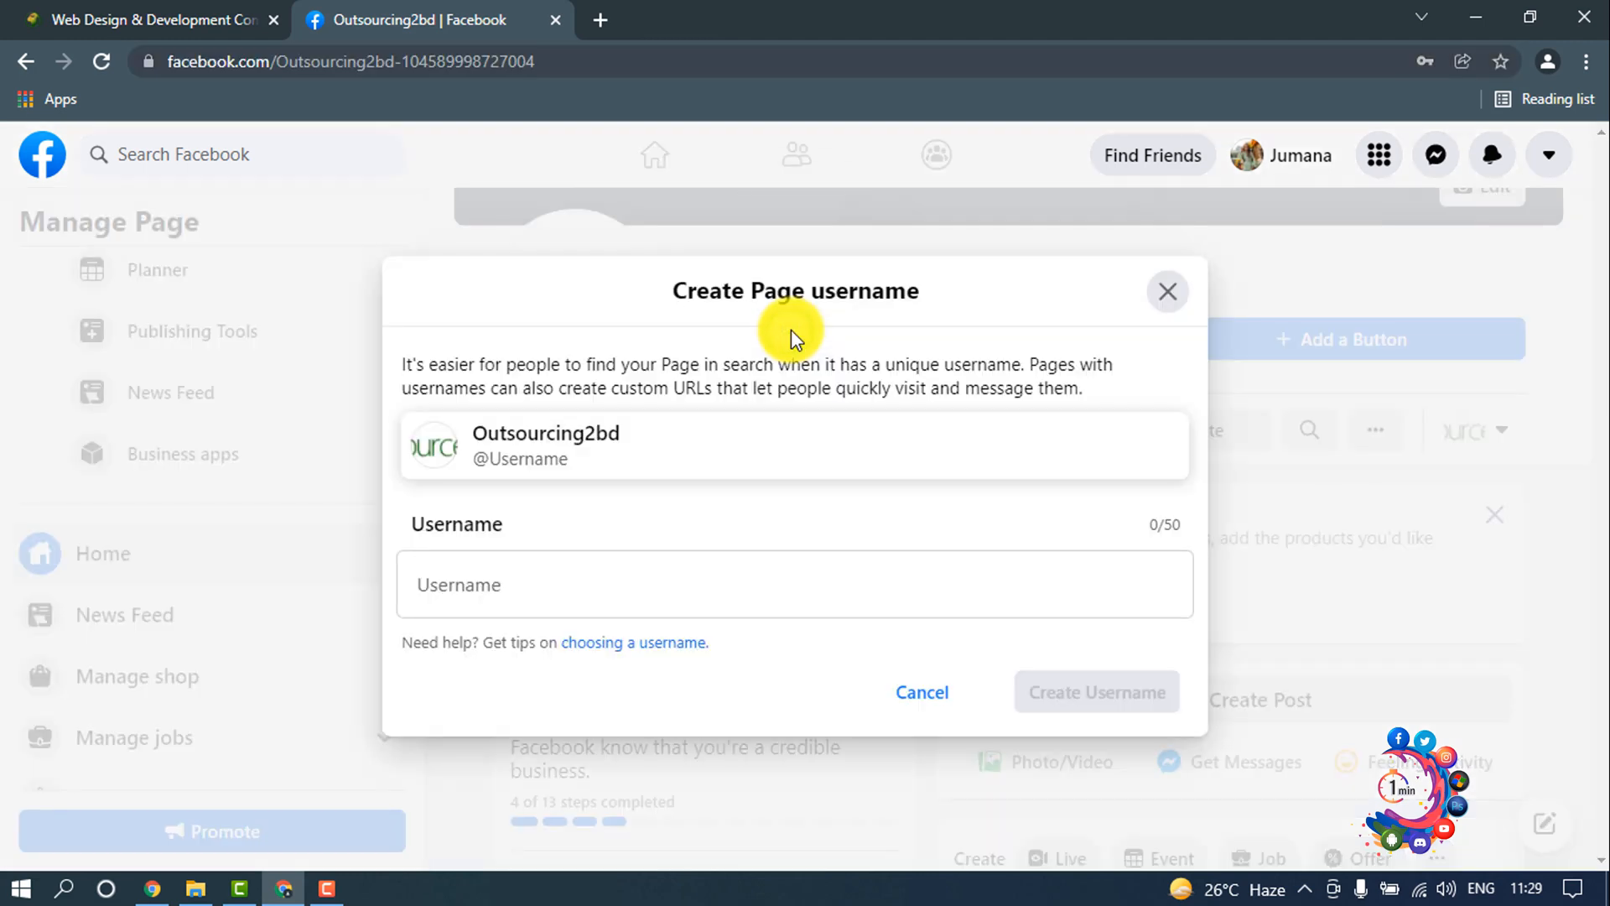
click(661, 568)
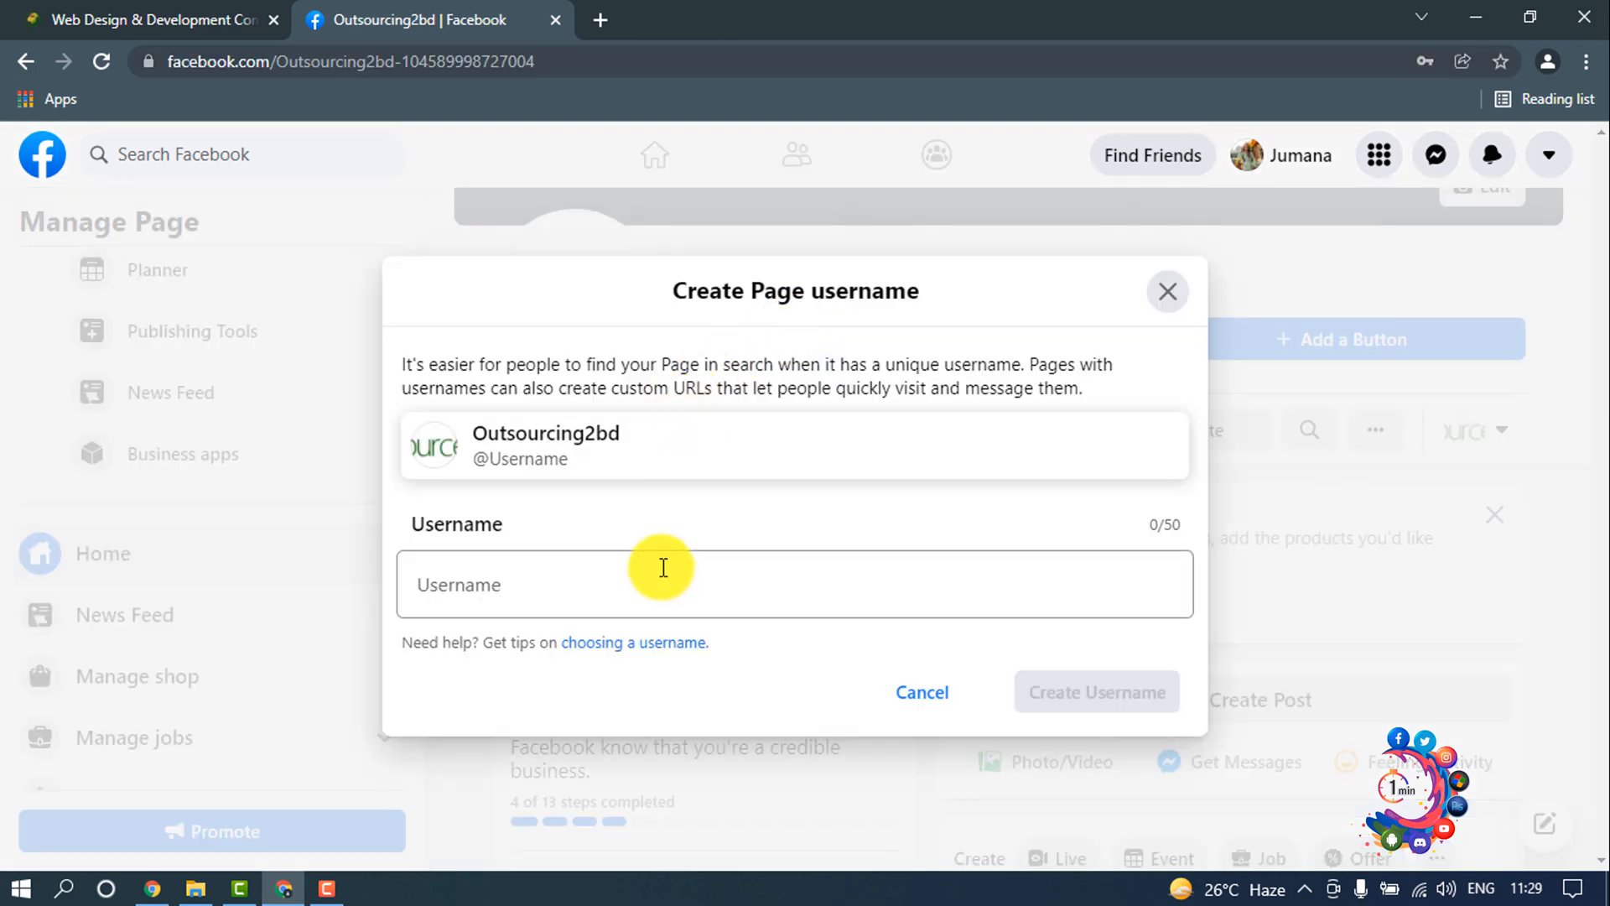
click(537, 598)
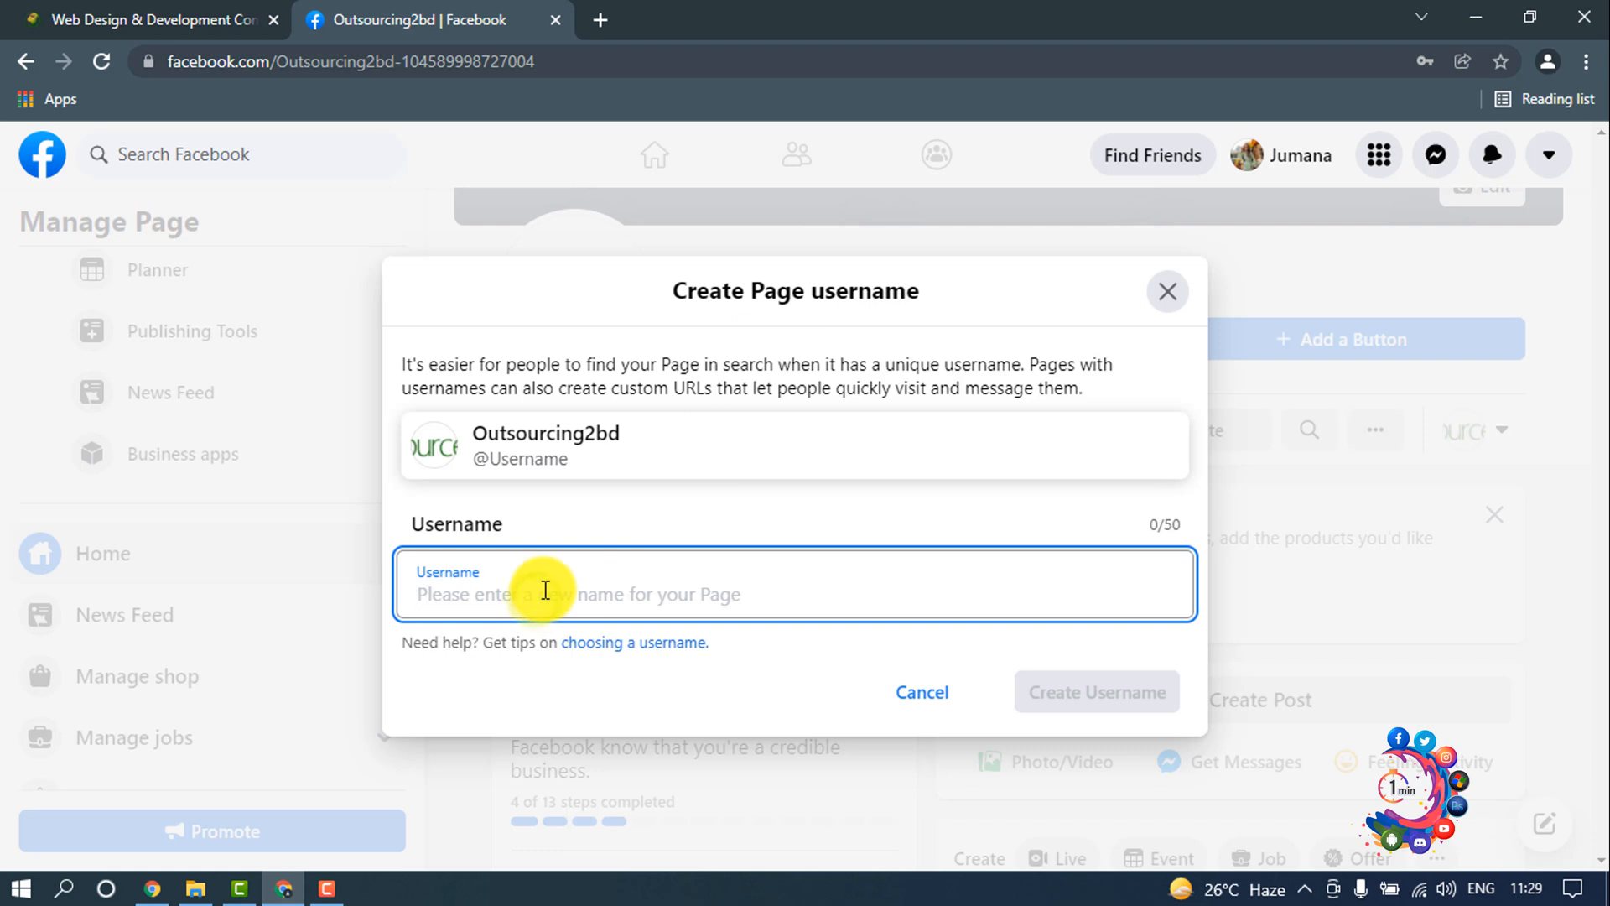
text(outsourcing2bd)
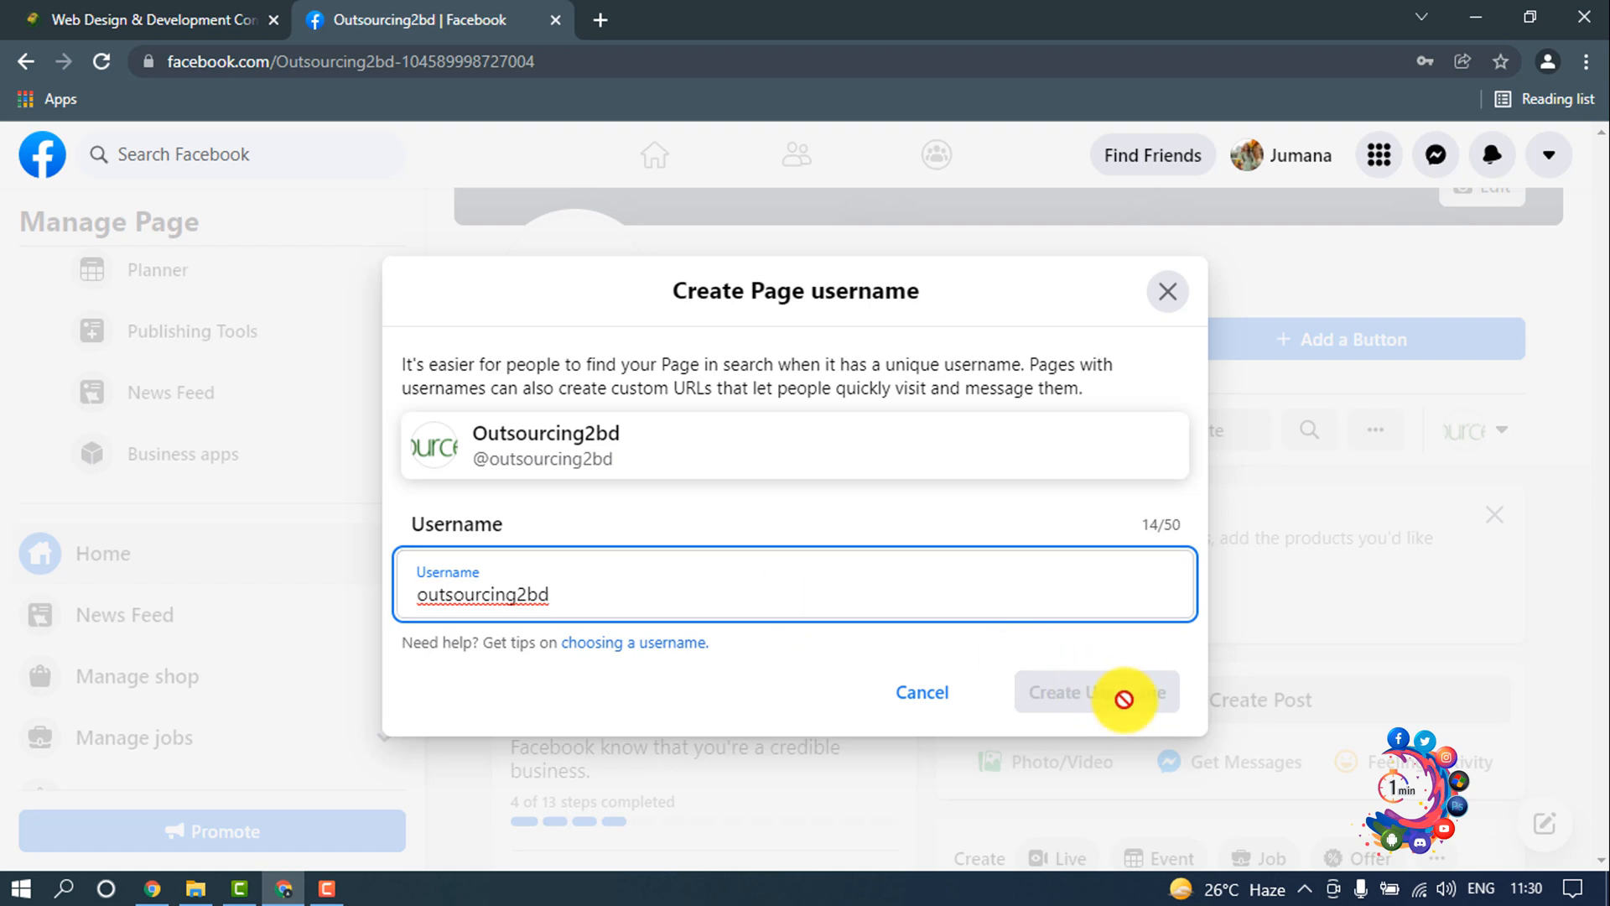
click(929, 703)
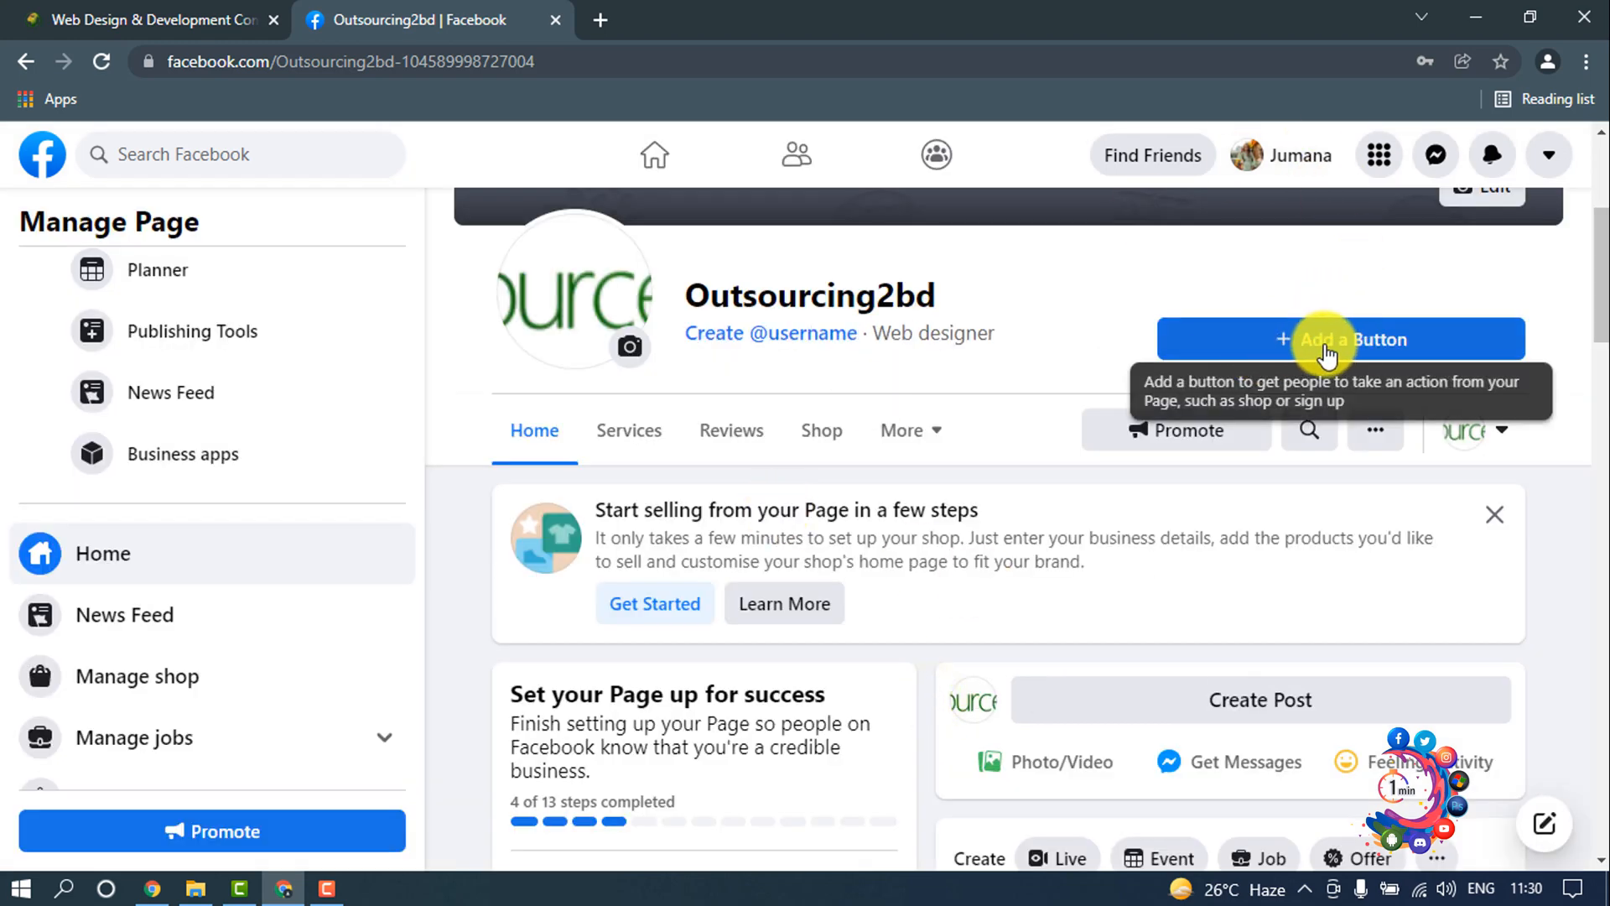
Step: Add a Send Message action button to the Page so visitors can reach its inbox
click(1296, 346)
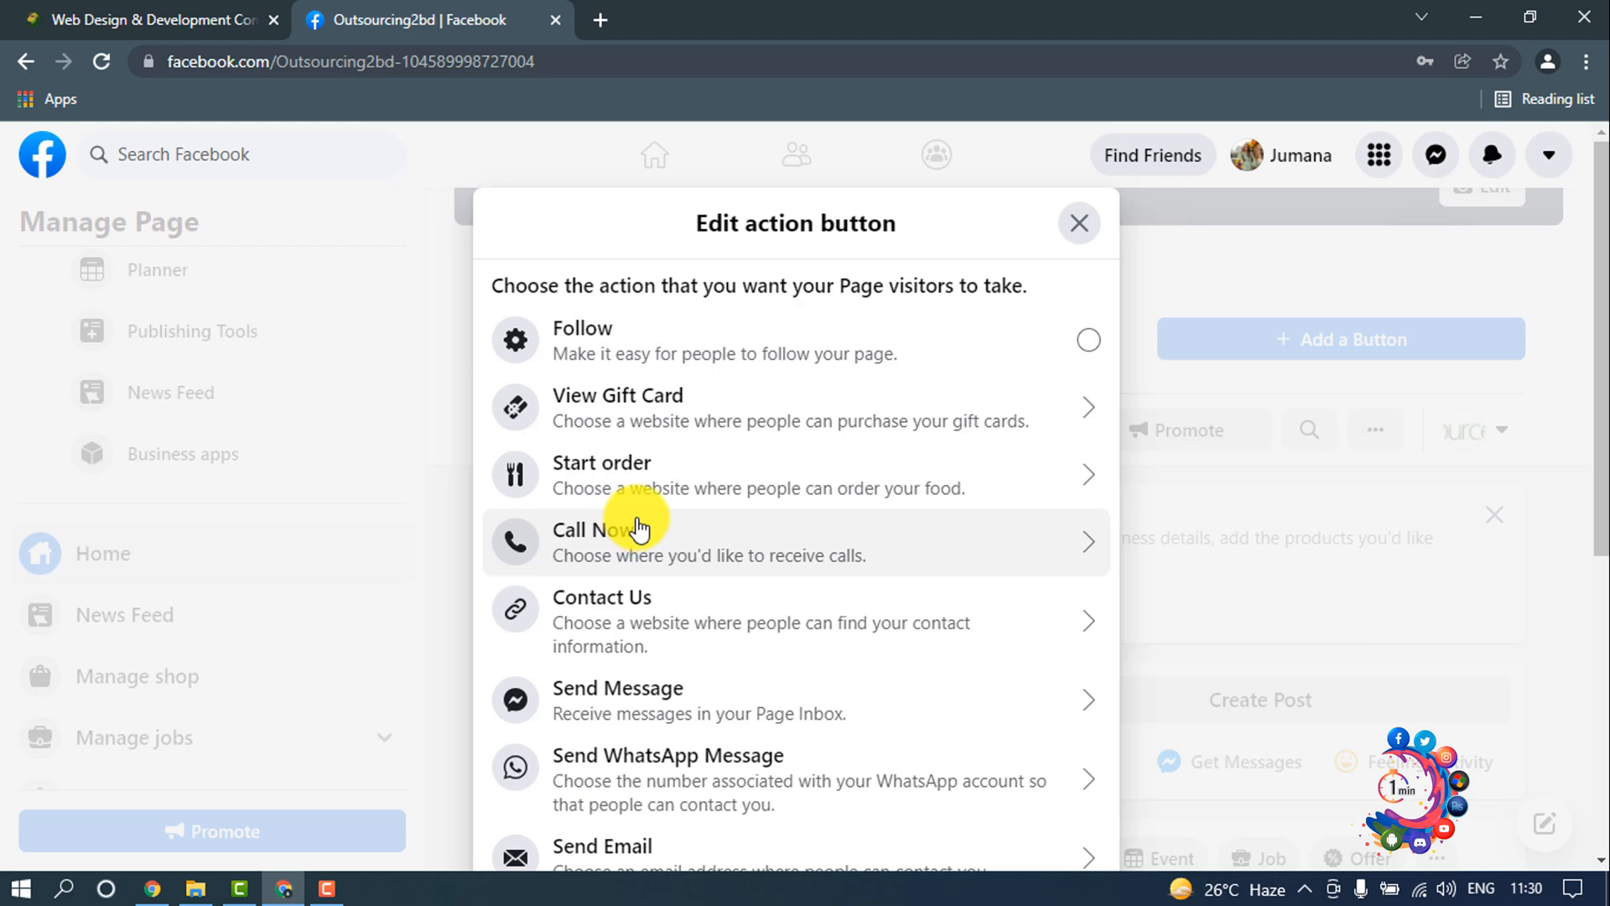
scroll(640, 528, down, 4)
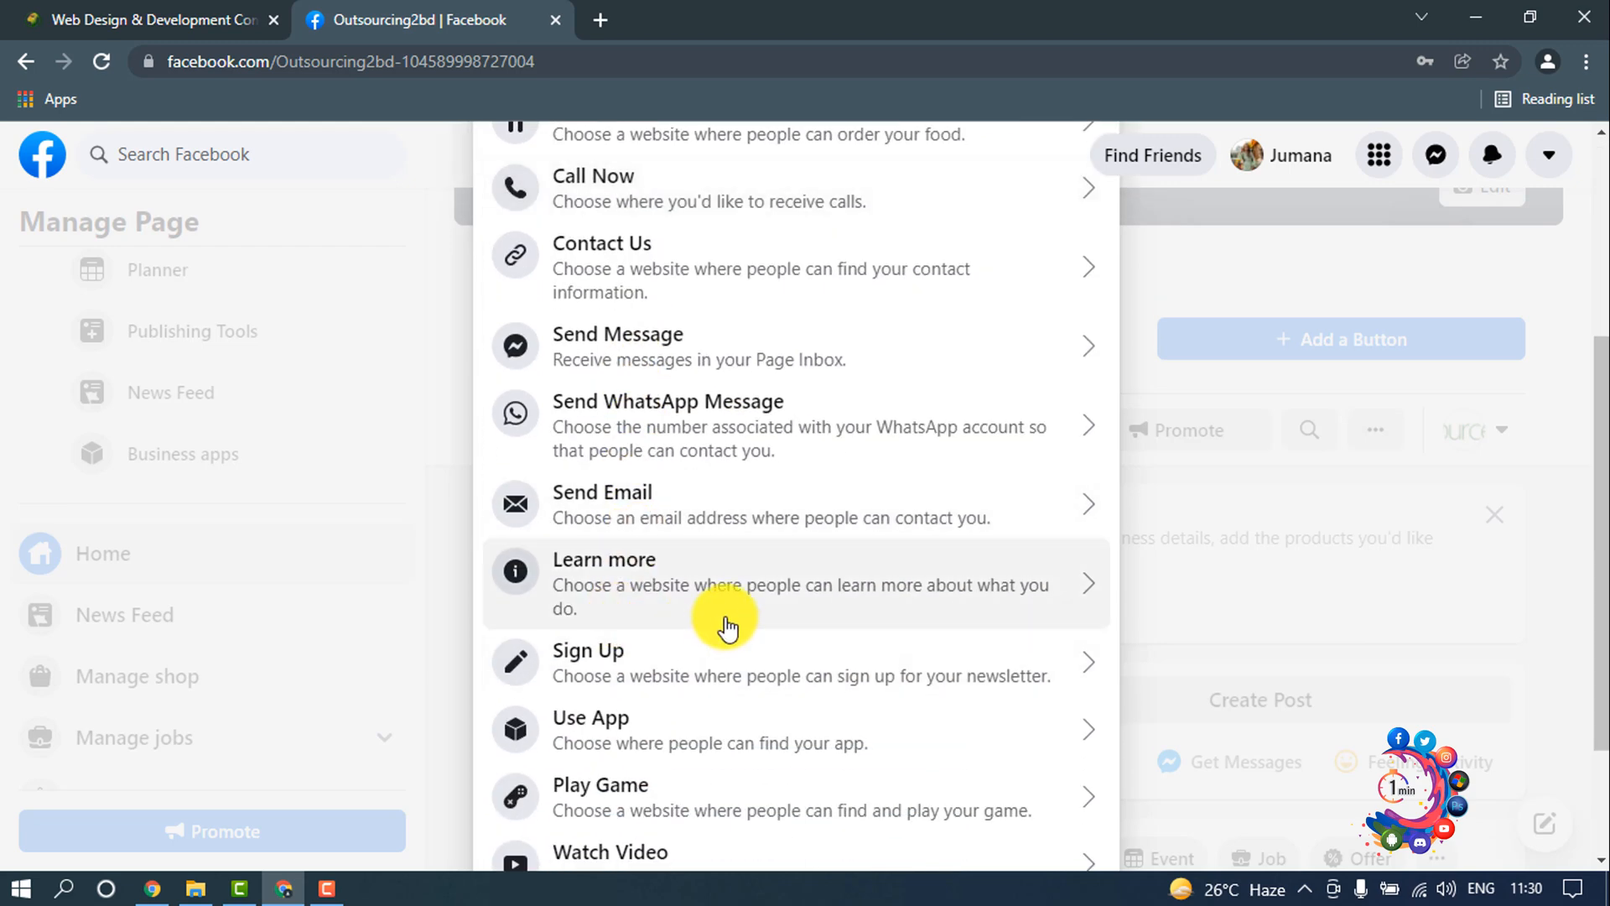
scroll(726, 627, up, 2)
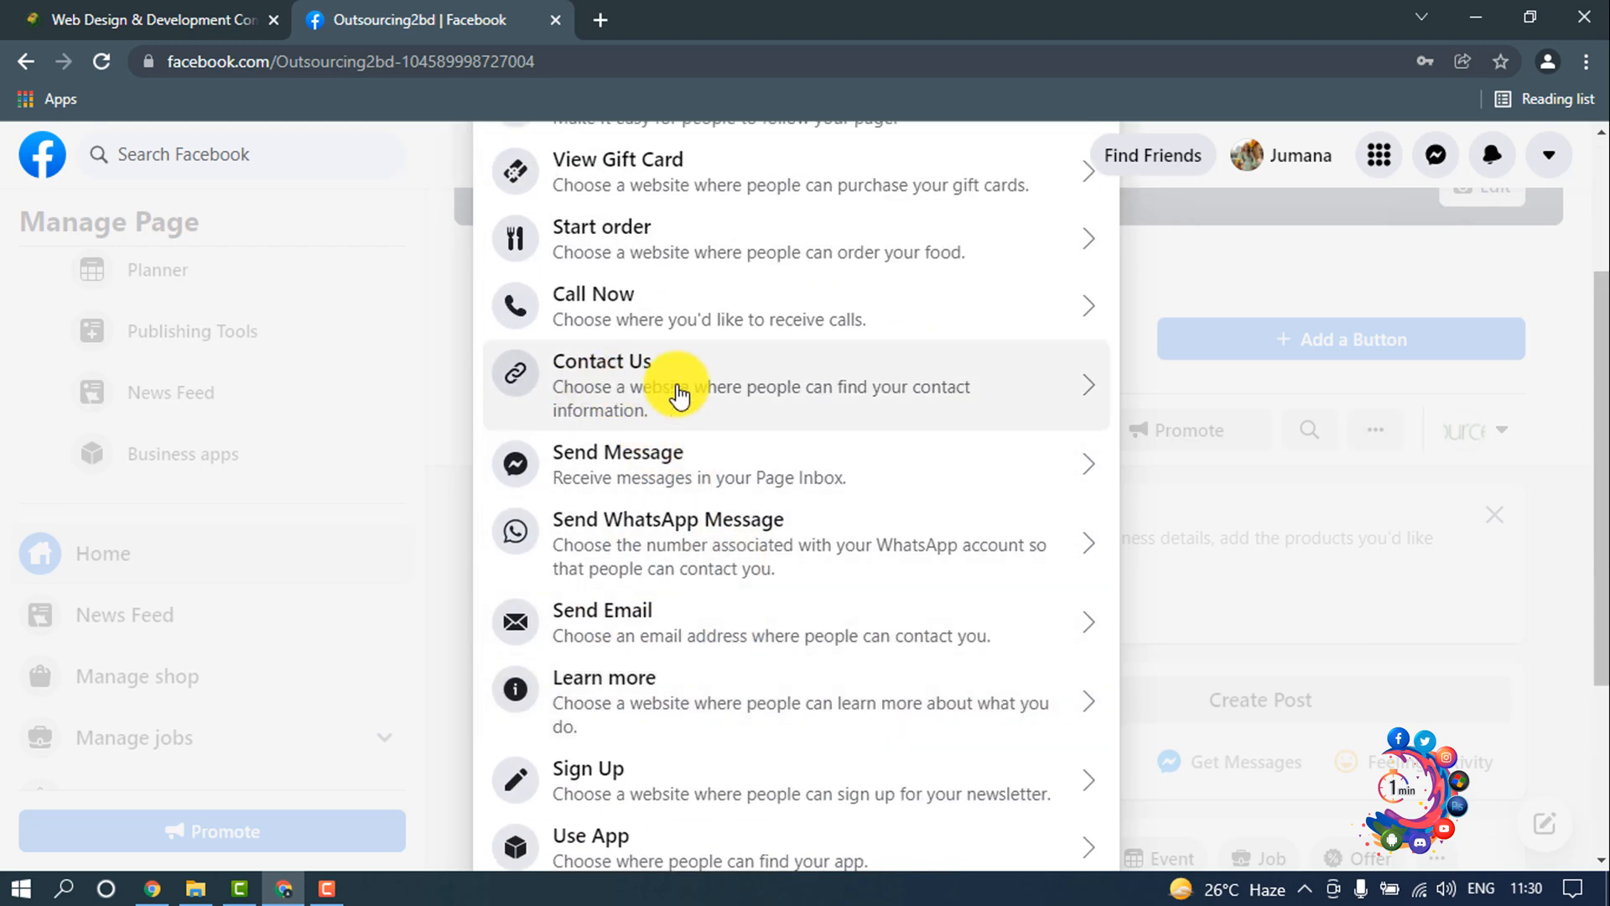
click(739, 460)
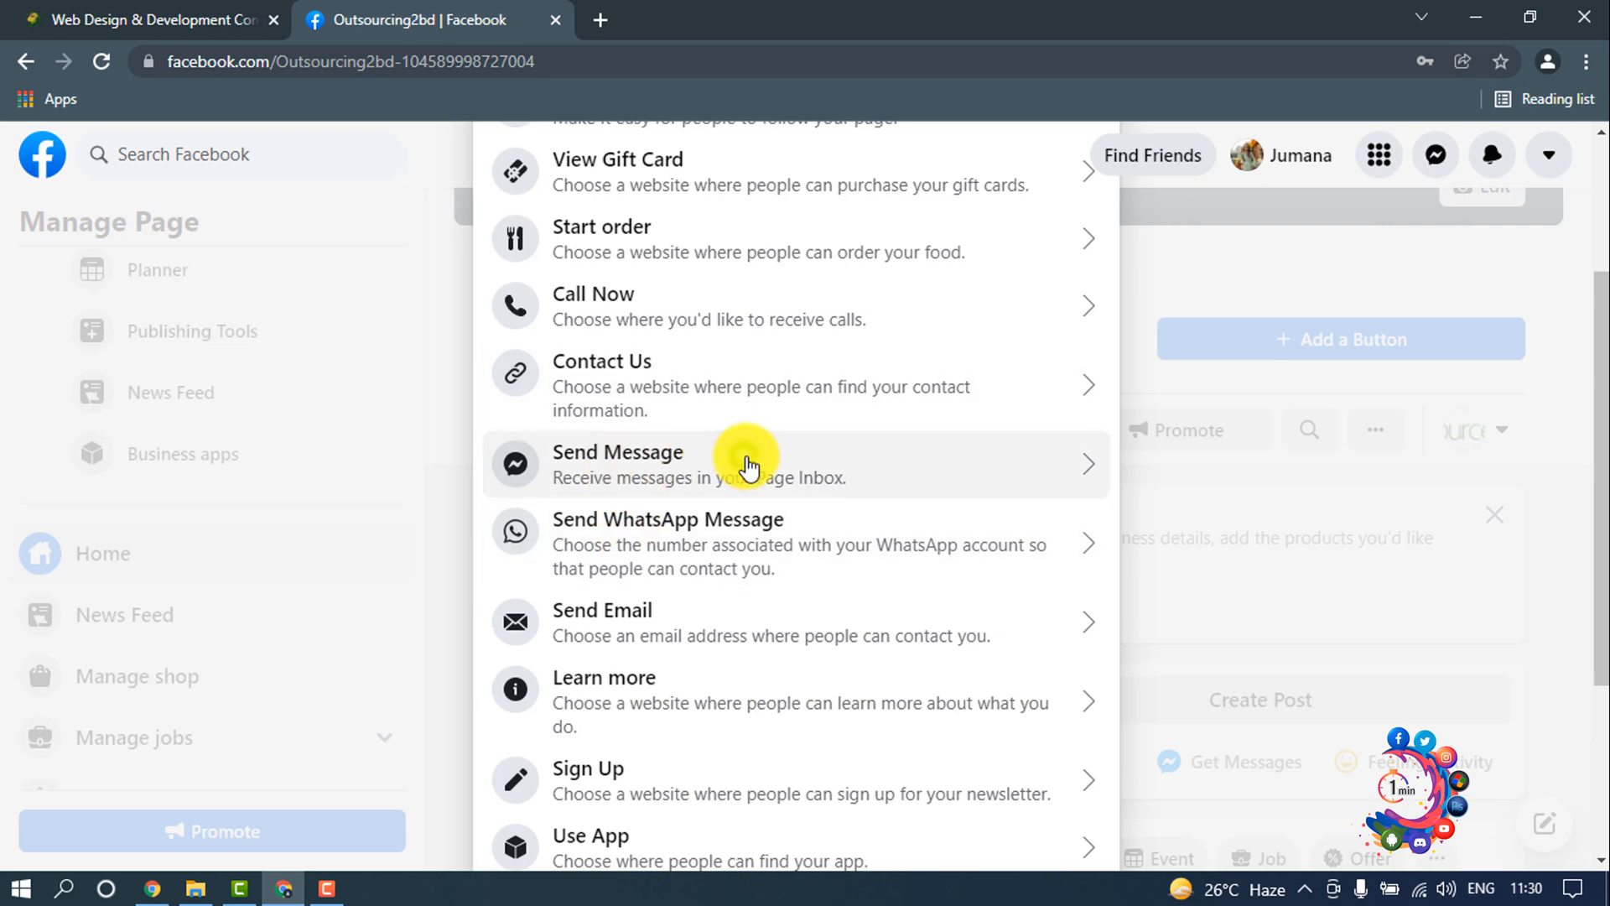
click(772, 458)
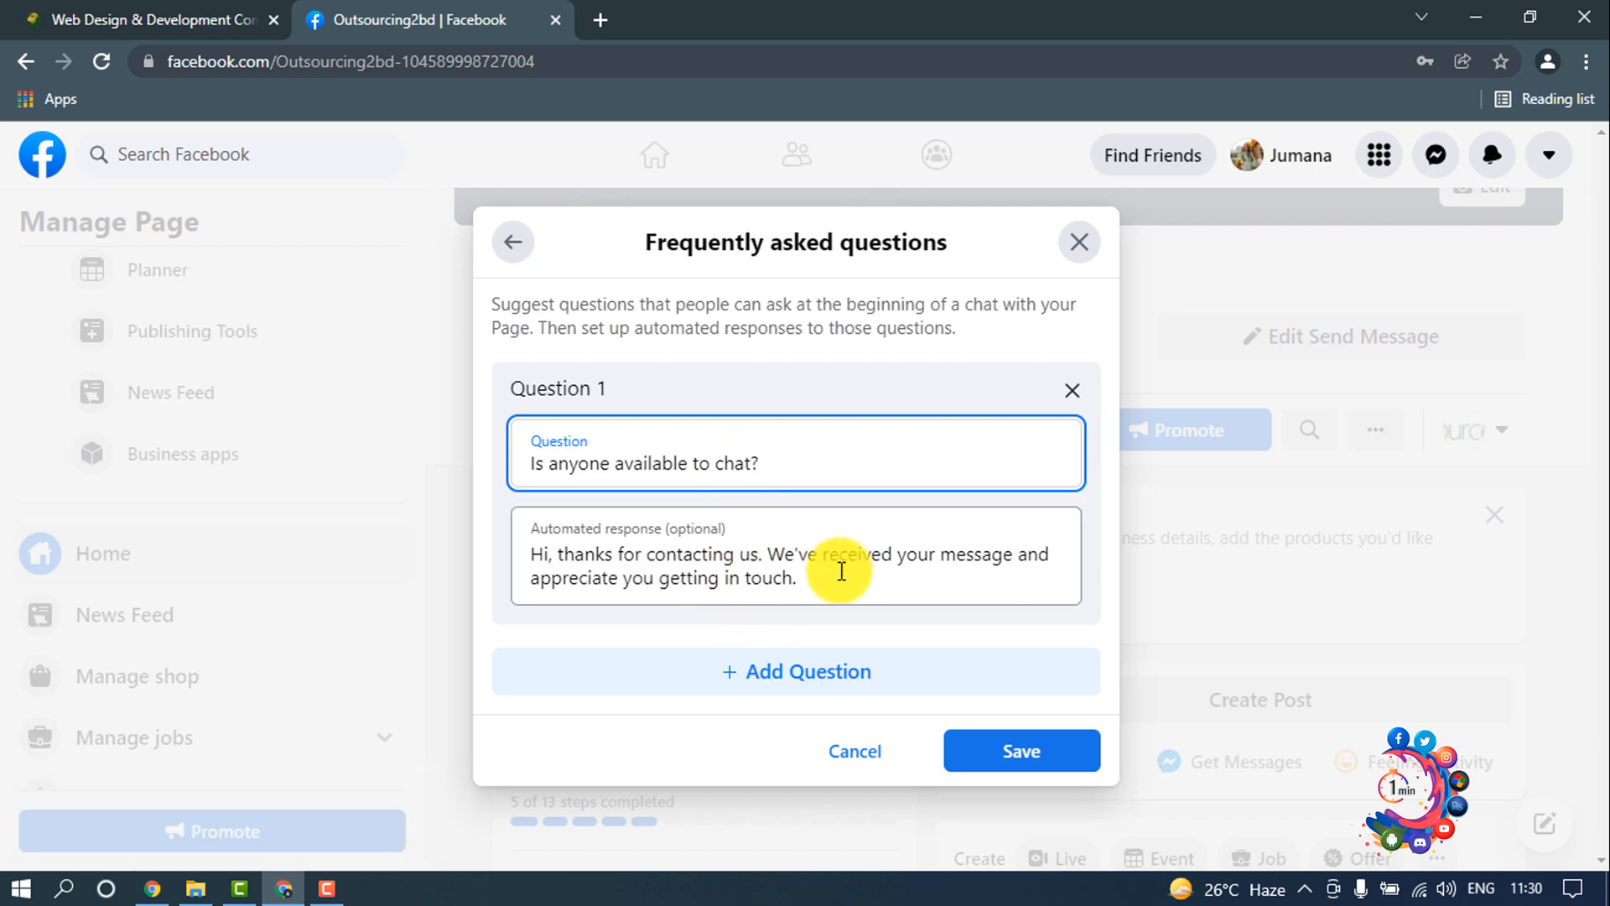
Step: Add a blank second question to the frequently asked questions and save the Send Message setup
click(789, 683)
scroll(737, 545, down, 3)
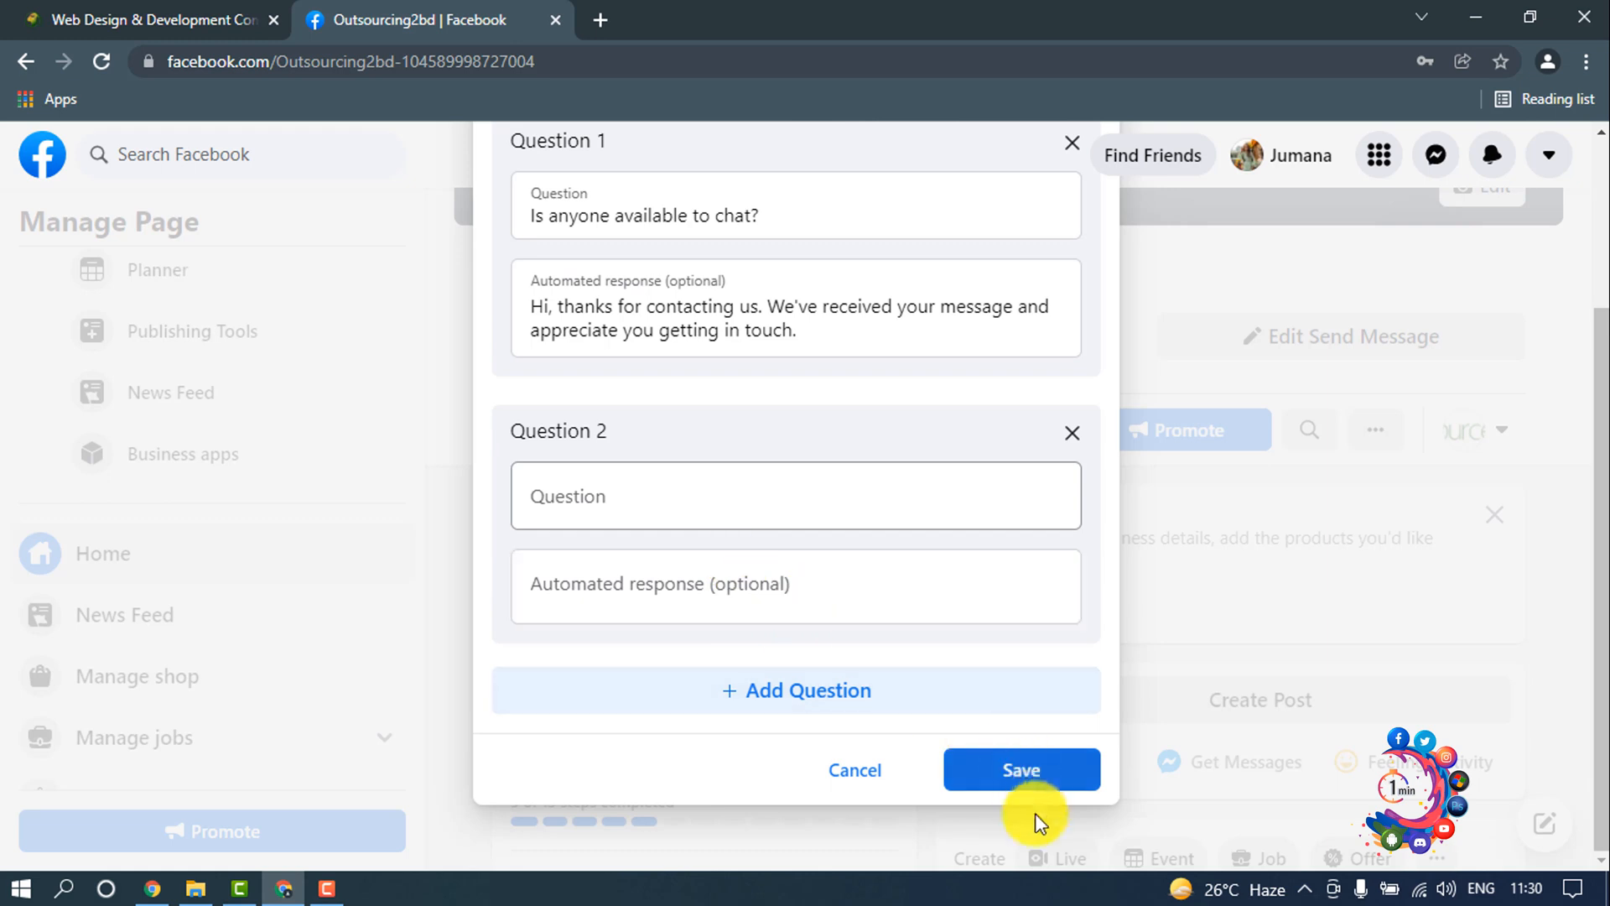
click(1030, 780)
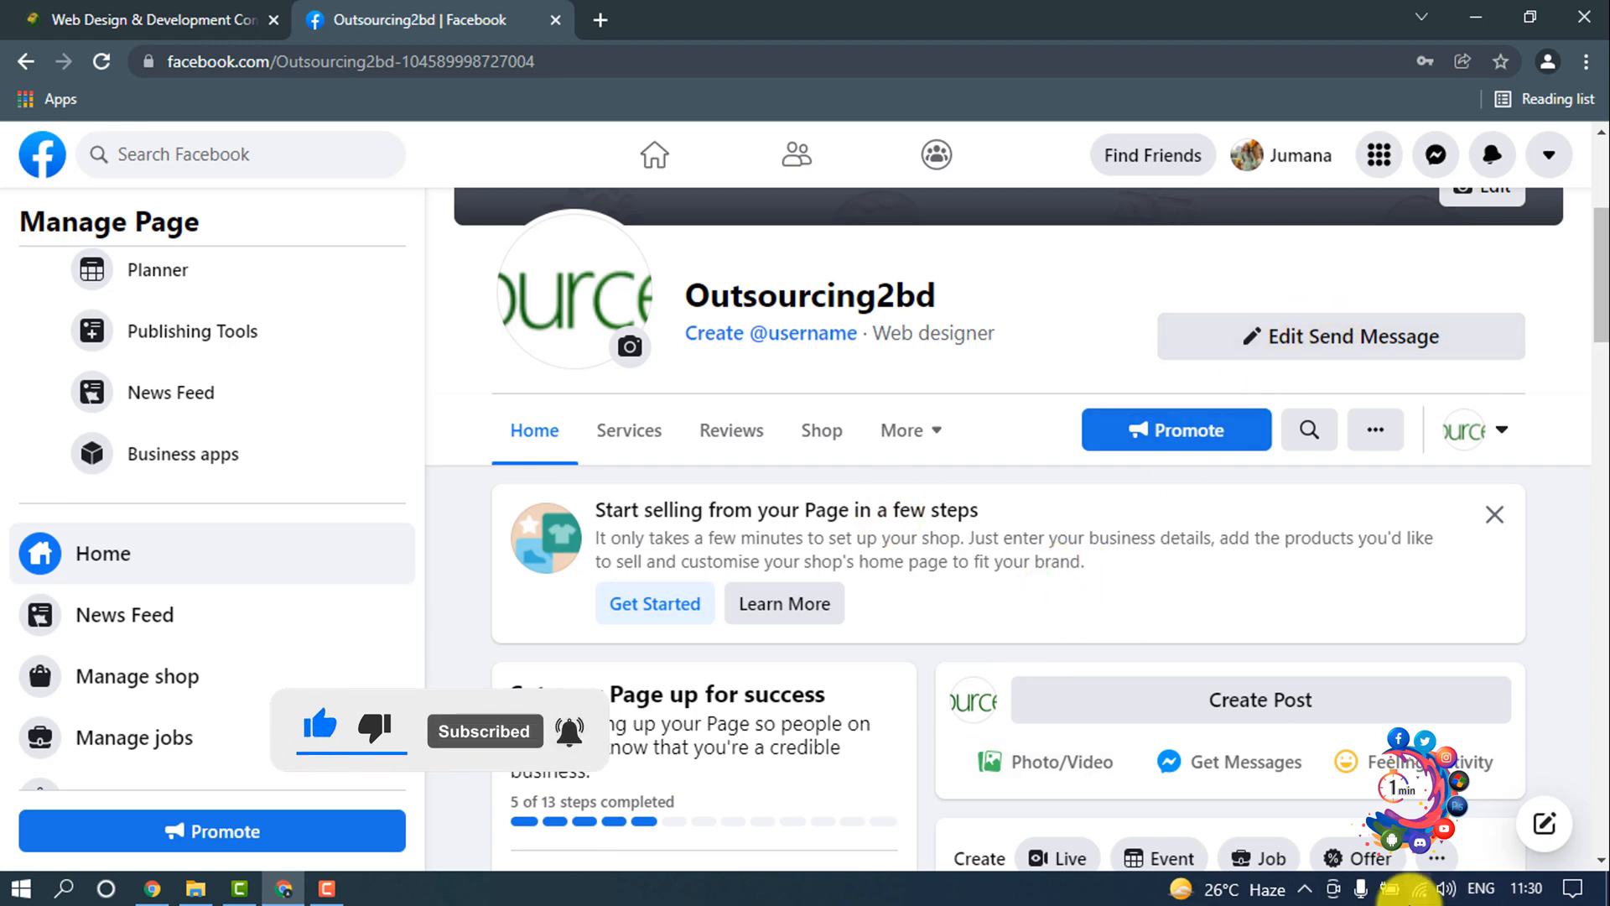
Step: Open the Page info form for the Outsourcing2bd Page
scroll(935, 844, up, 5)
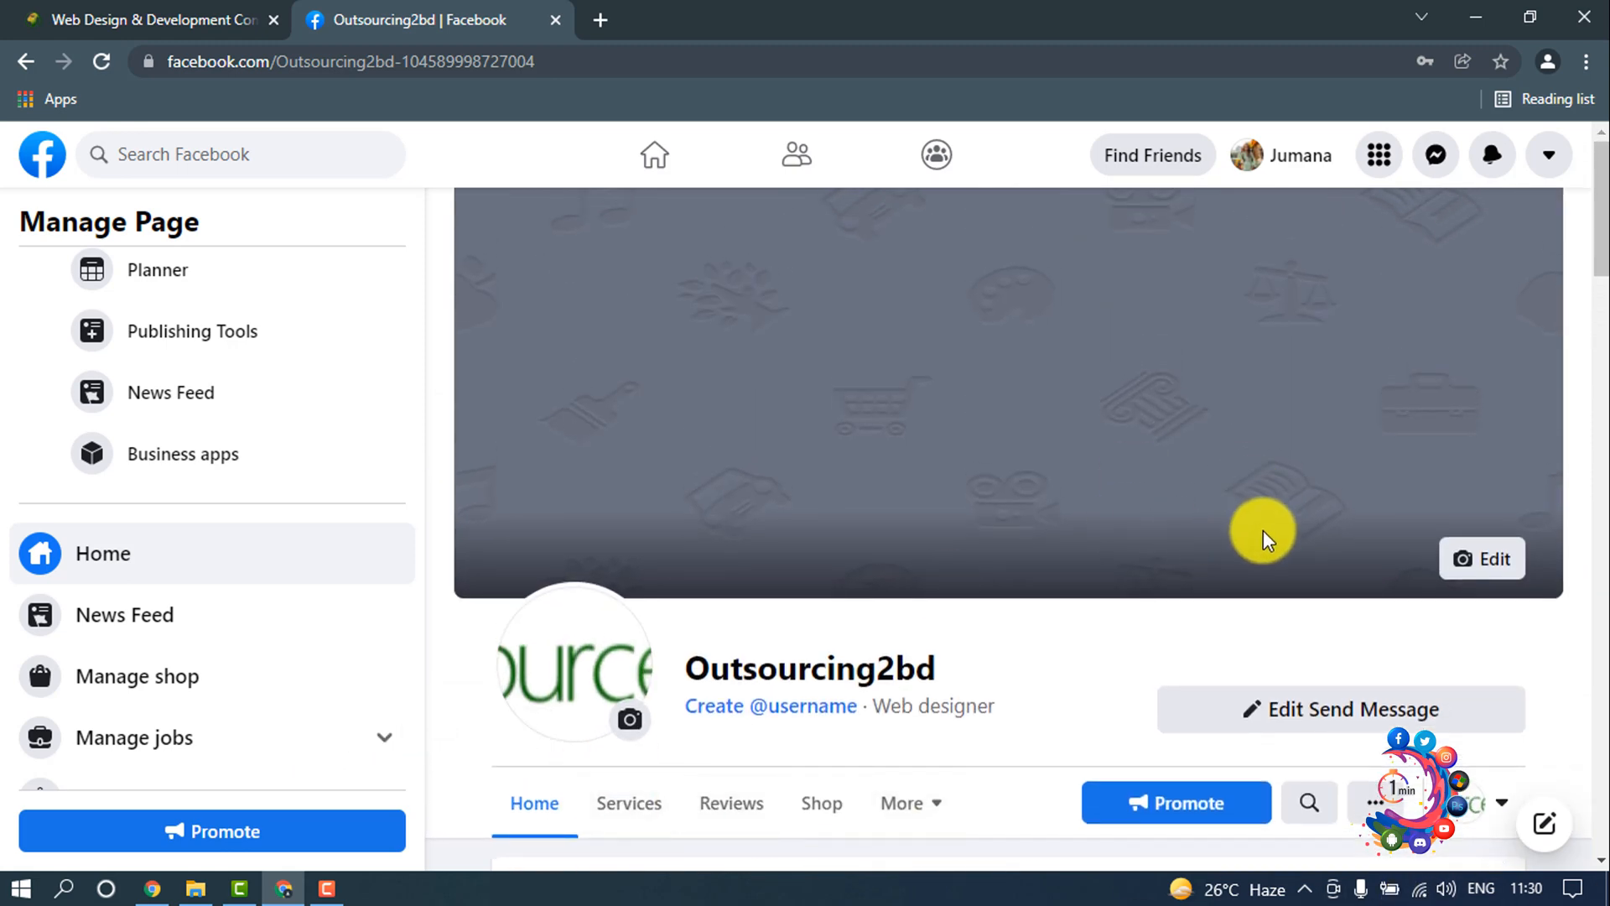
scroll(269, 503, up, 3)
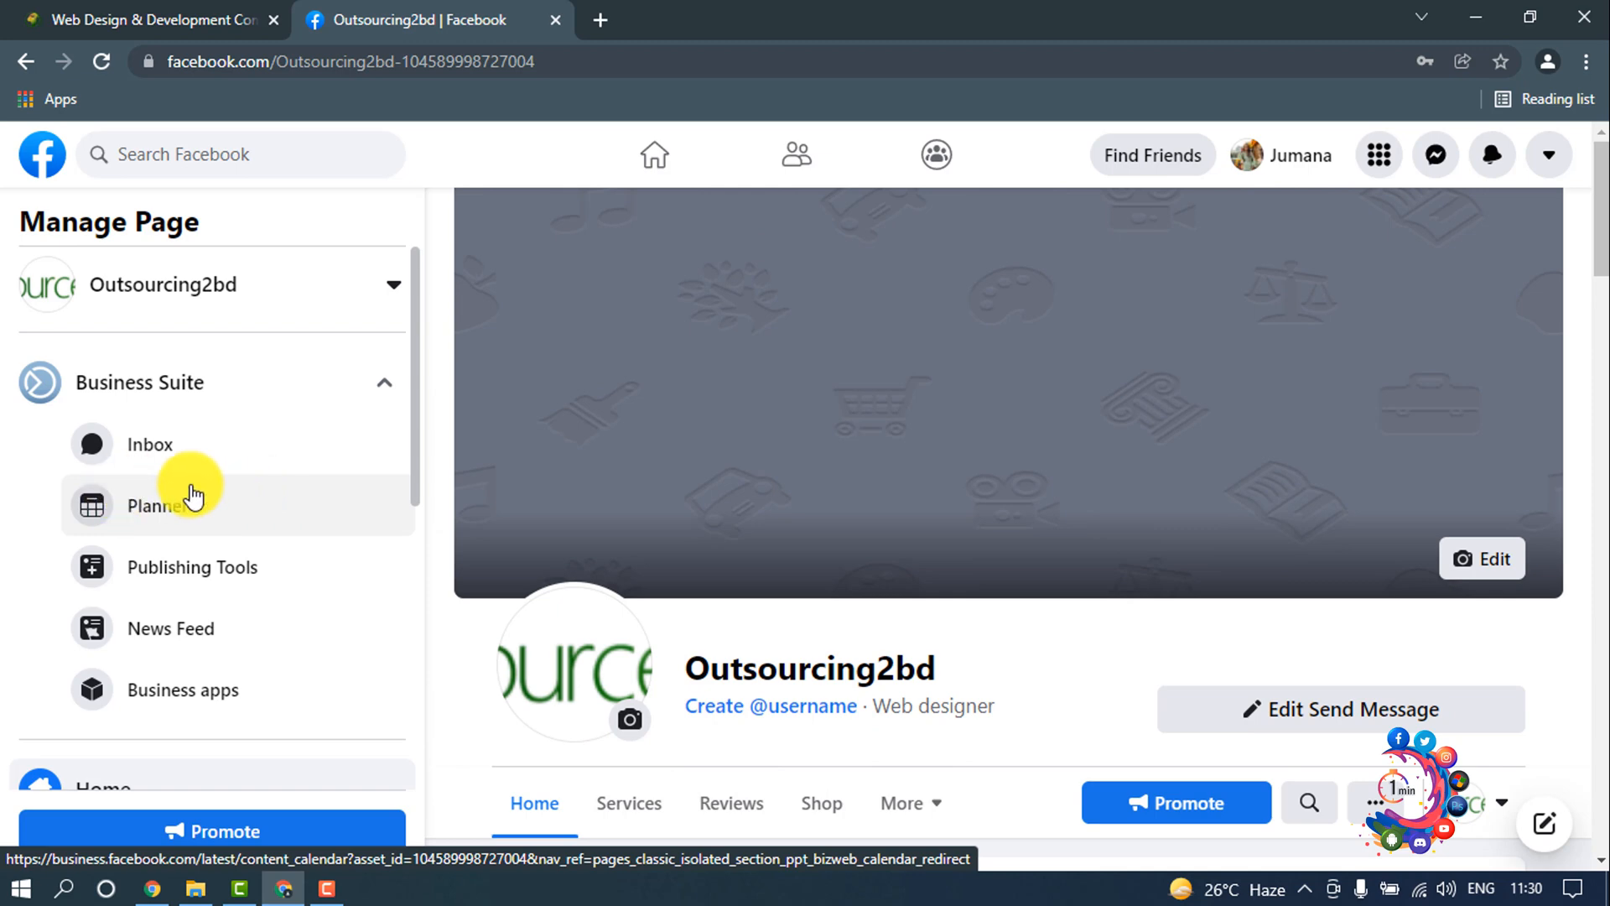
scroll(198, 496, down, 5)
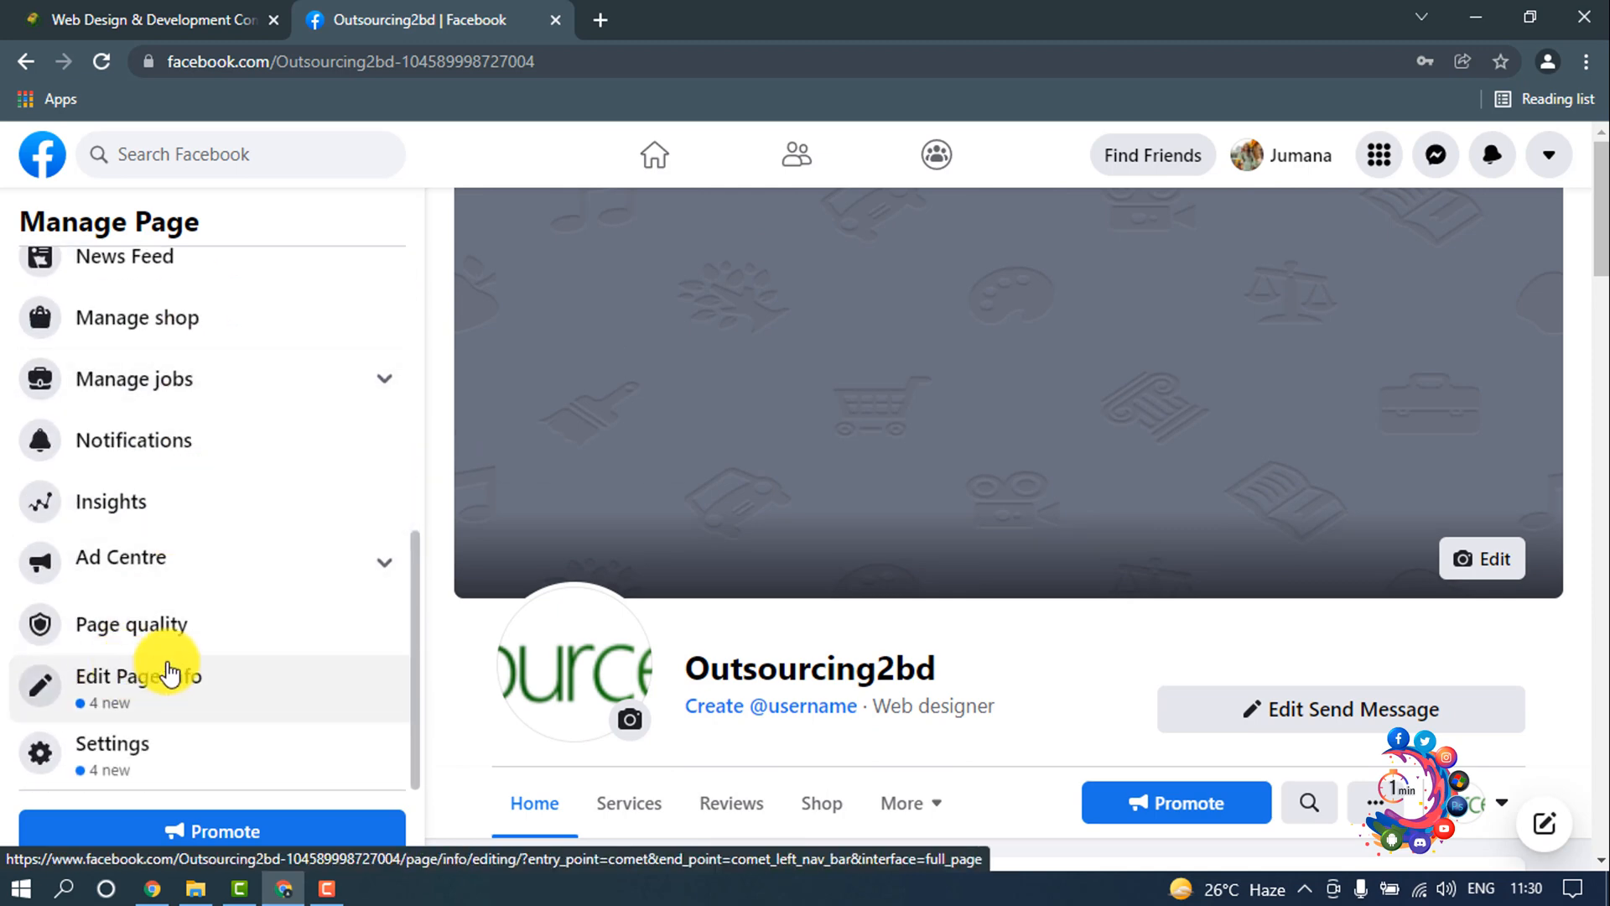
click(151, 681)
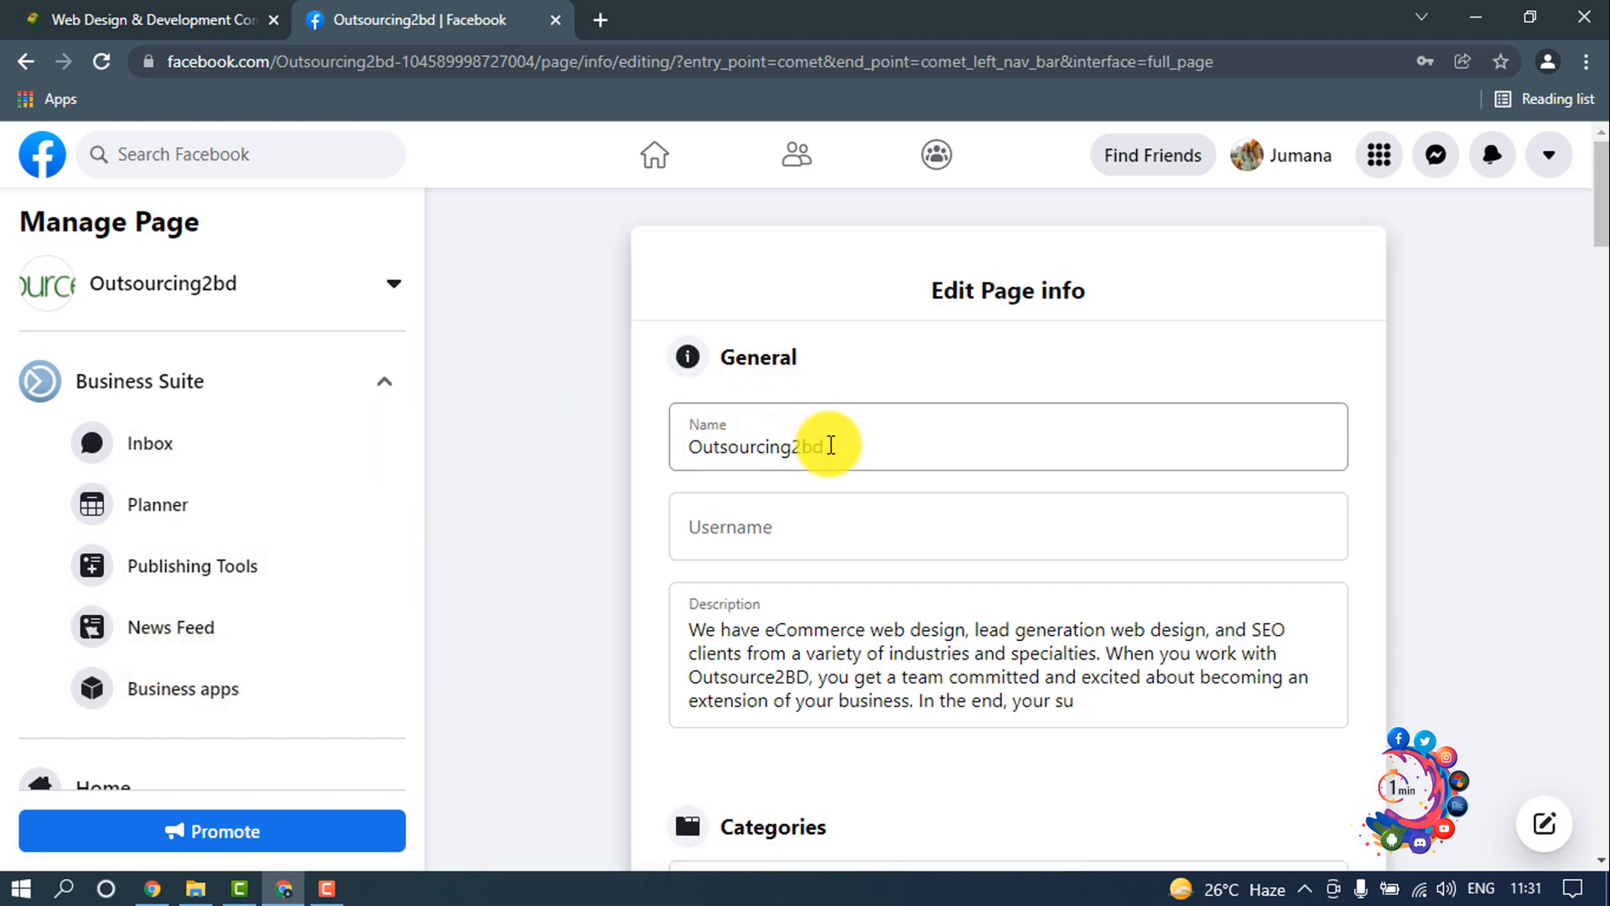
Step: Look through the name, username, description, categories, phone, WhatsApp and email fields of the Page info
drag(888, 442, 683, 467)
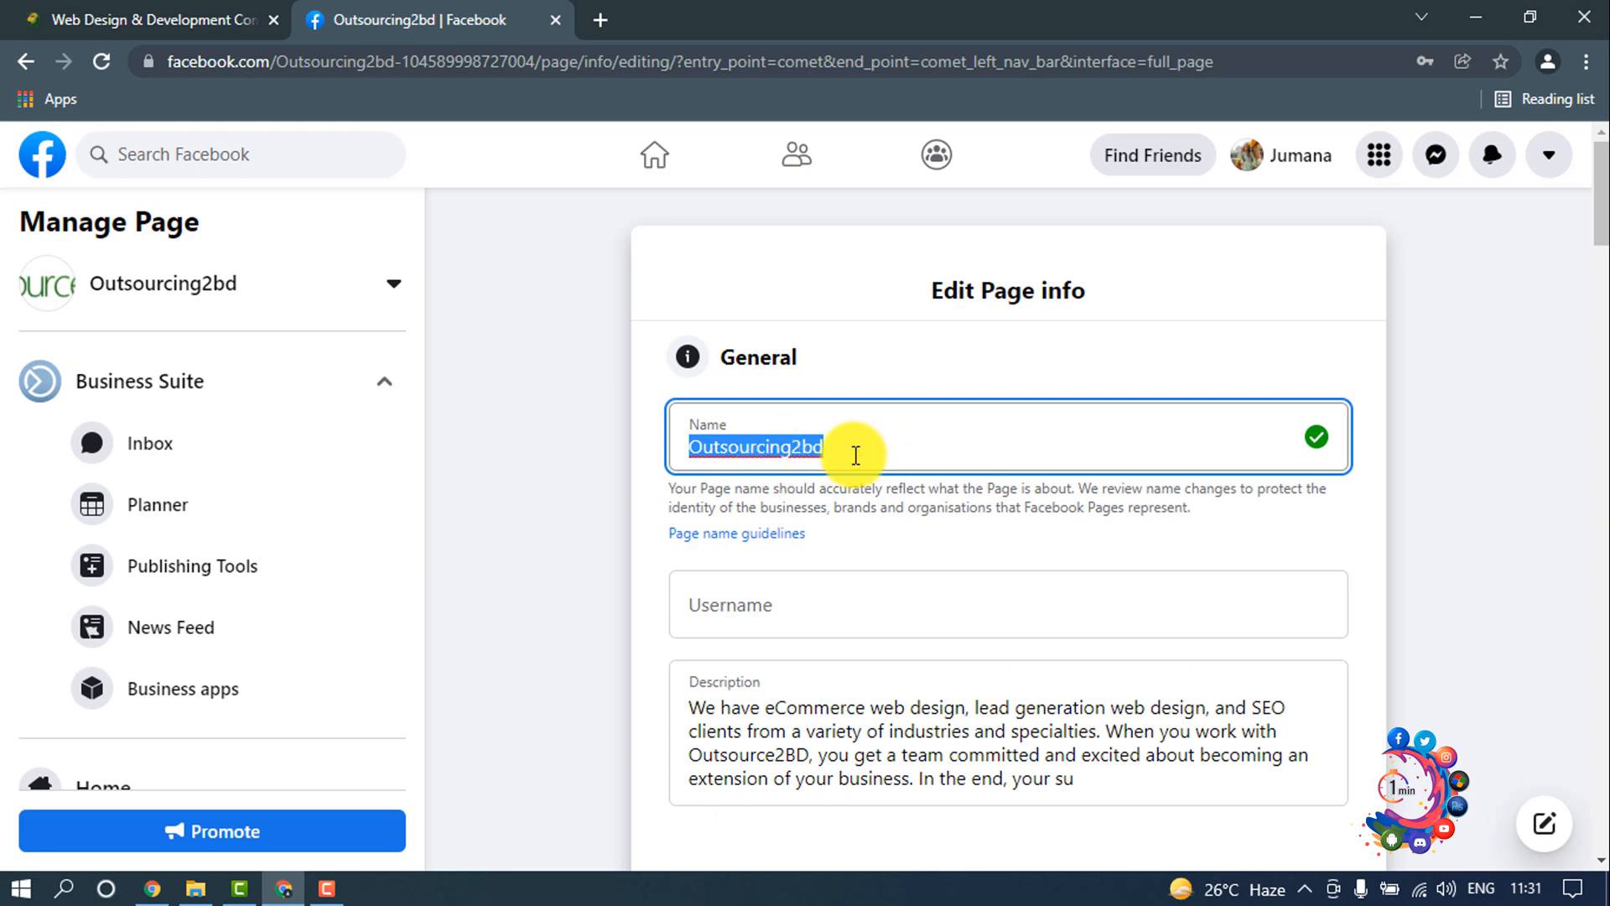
scroll(839, 503, down, 1)
click(794, 483)
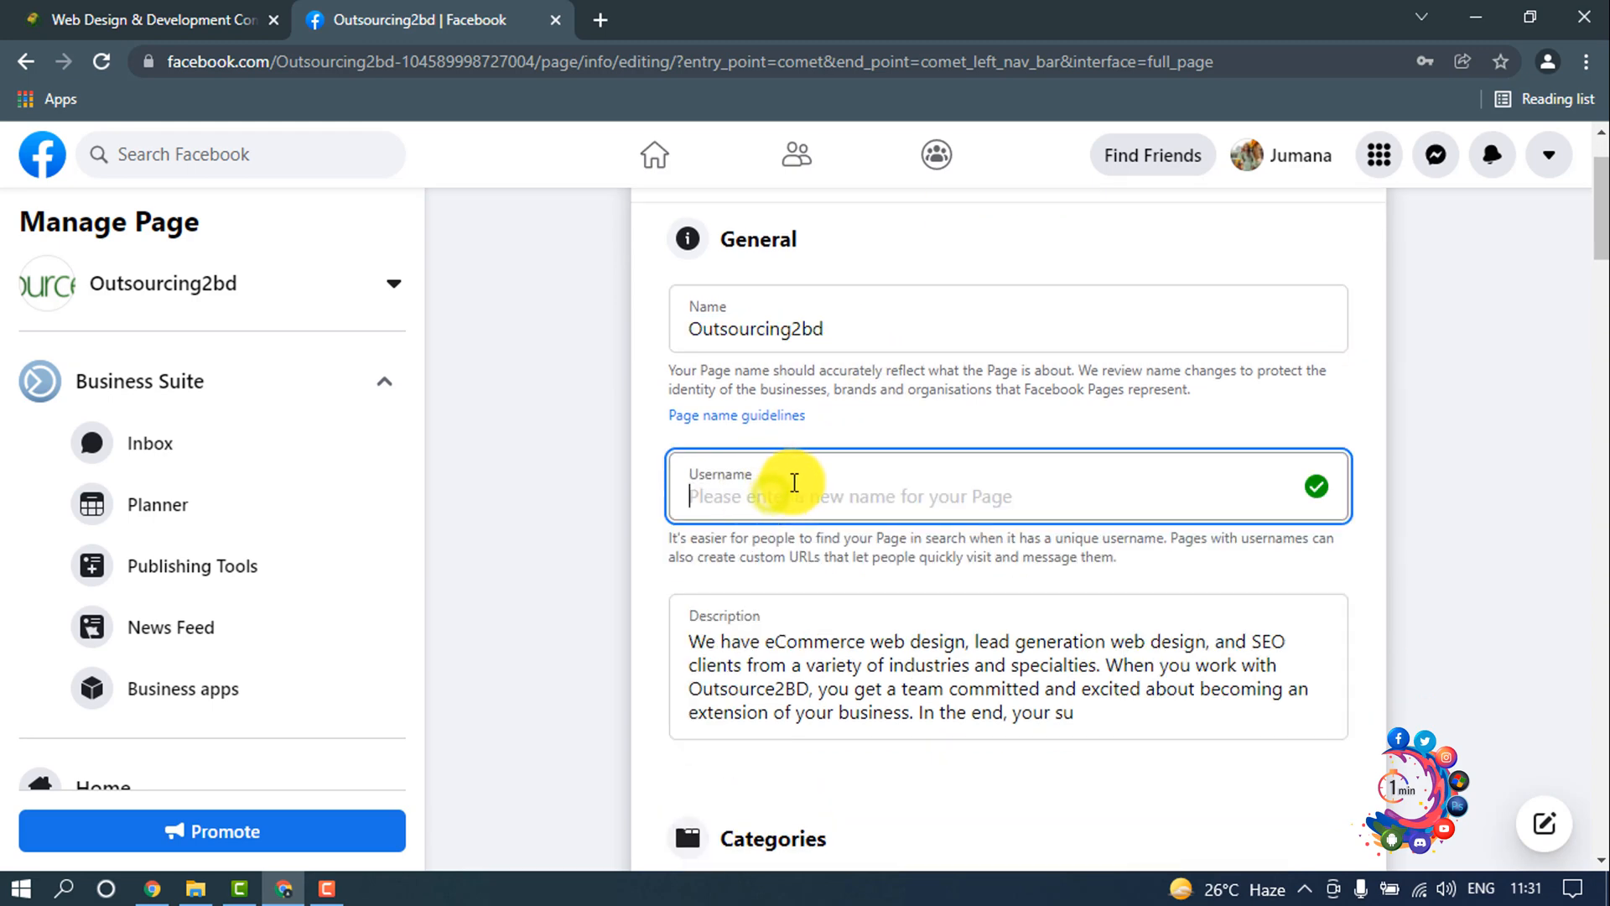
scroll(939, 520, down, 2)
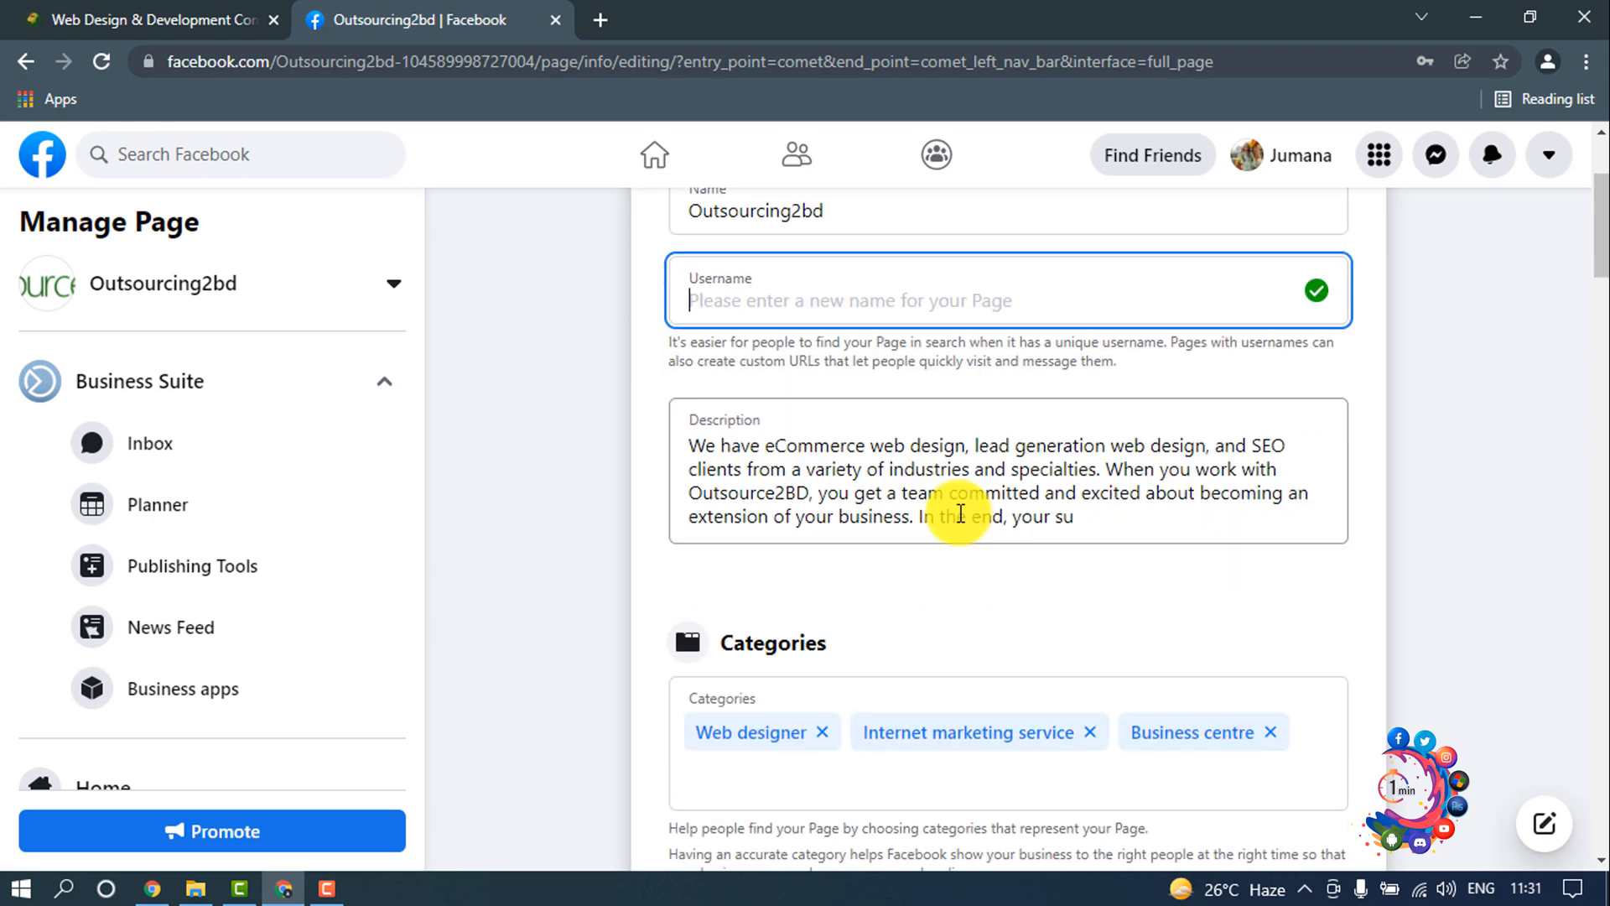
scroll(956, 513, down, 1)
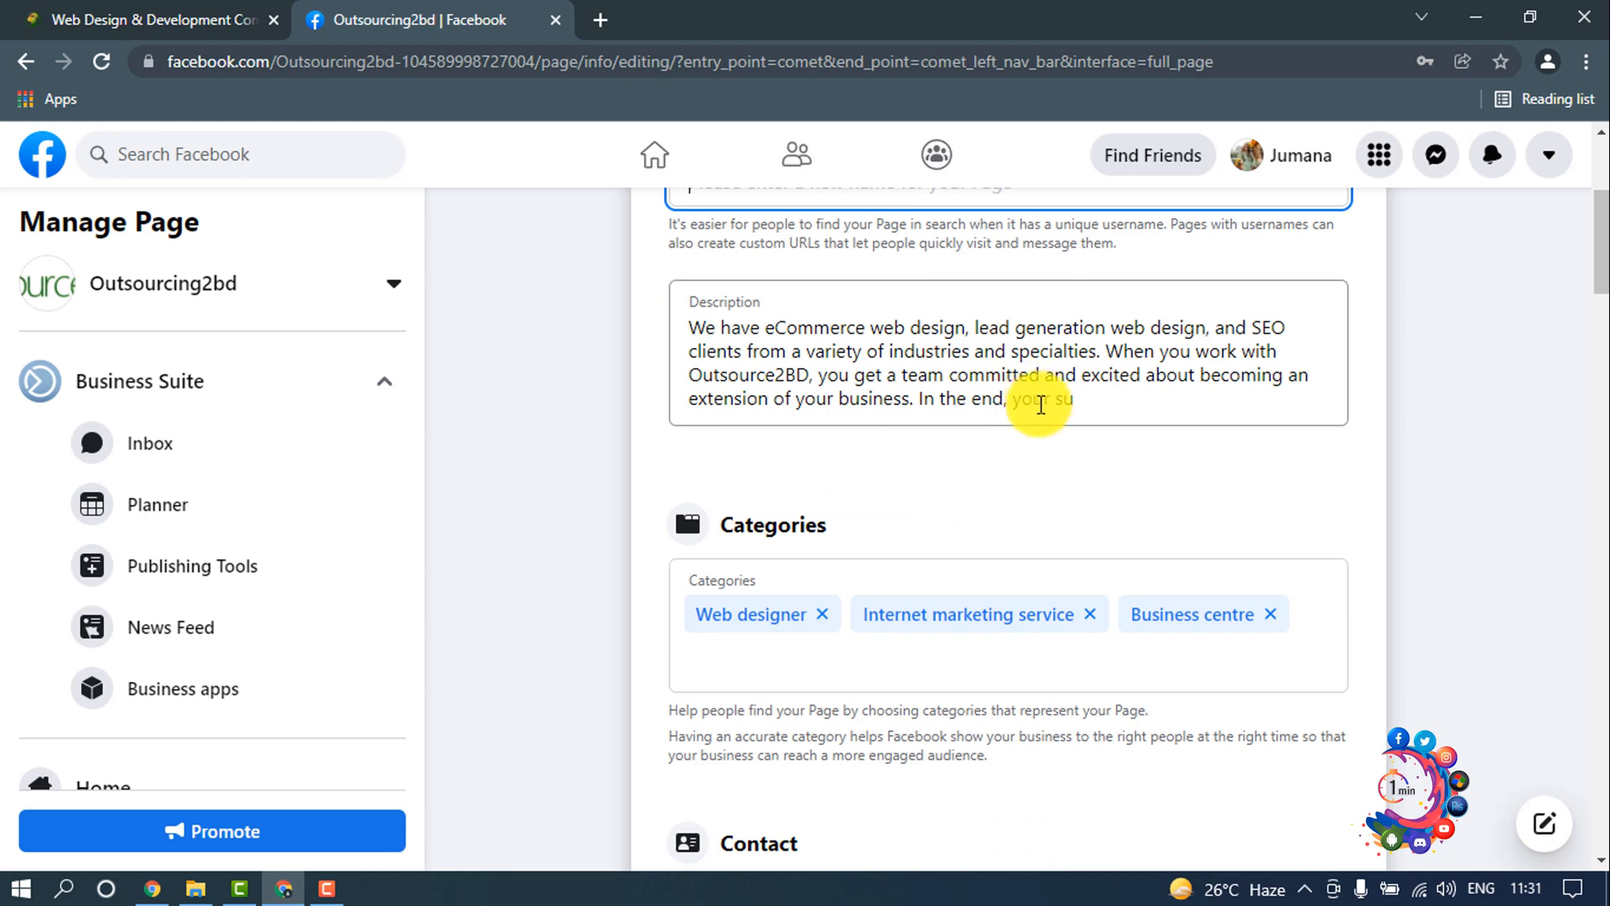
scroll(1032, 411, down, 2)
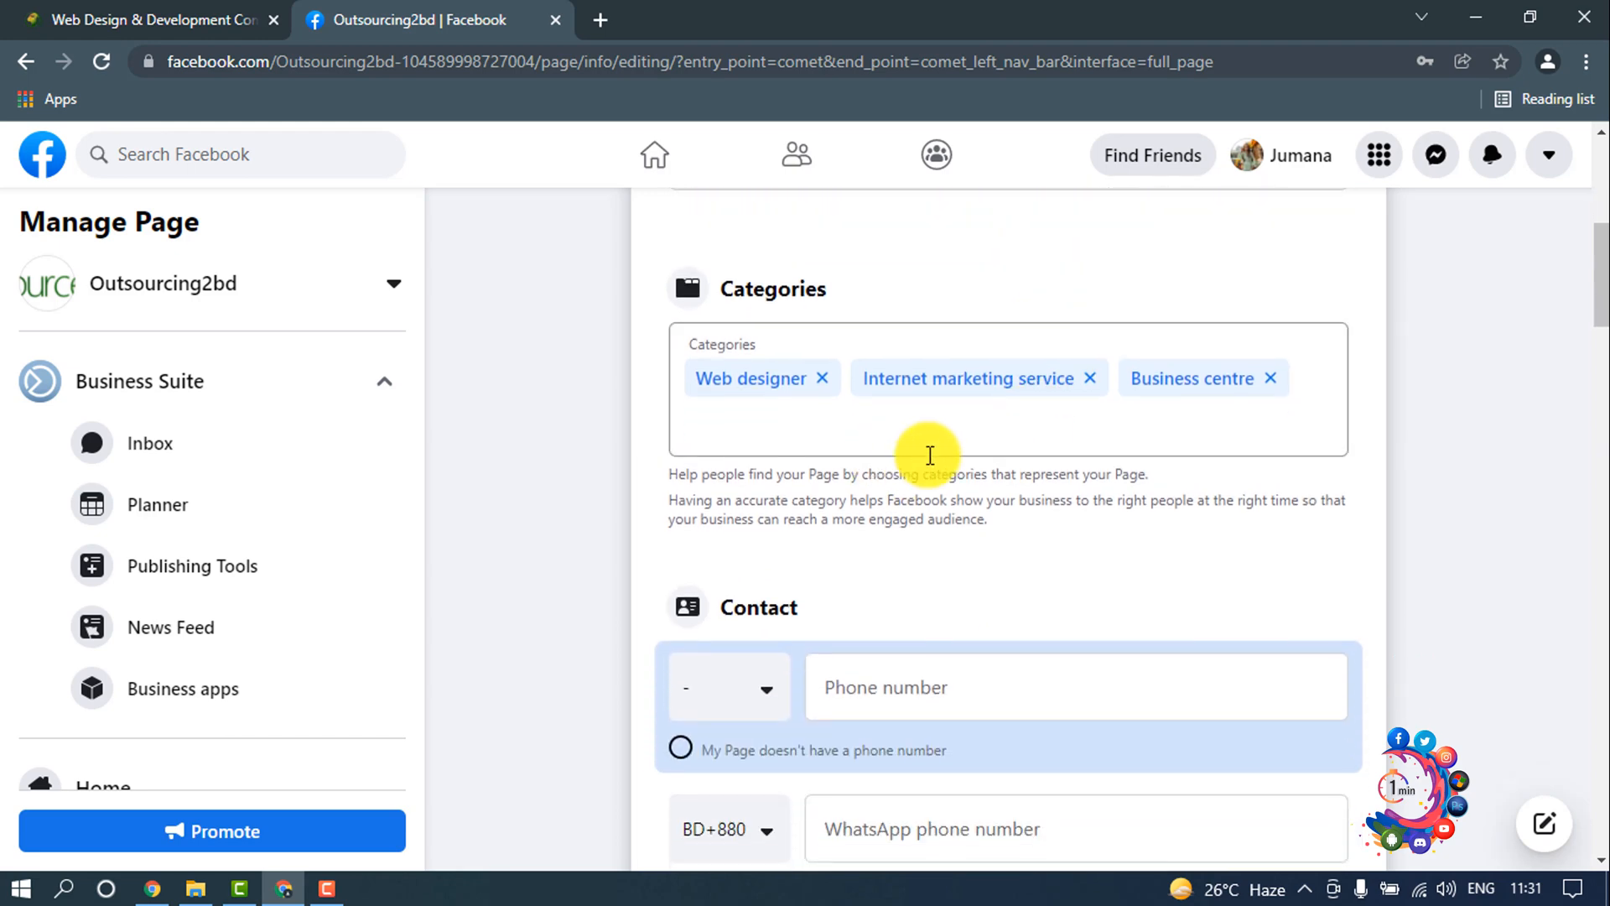
scroll(973, 504, down, 2)
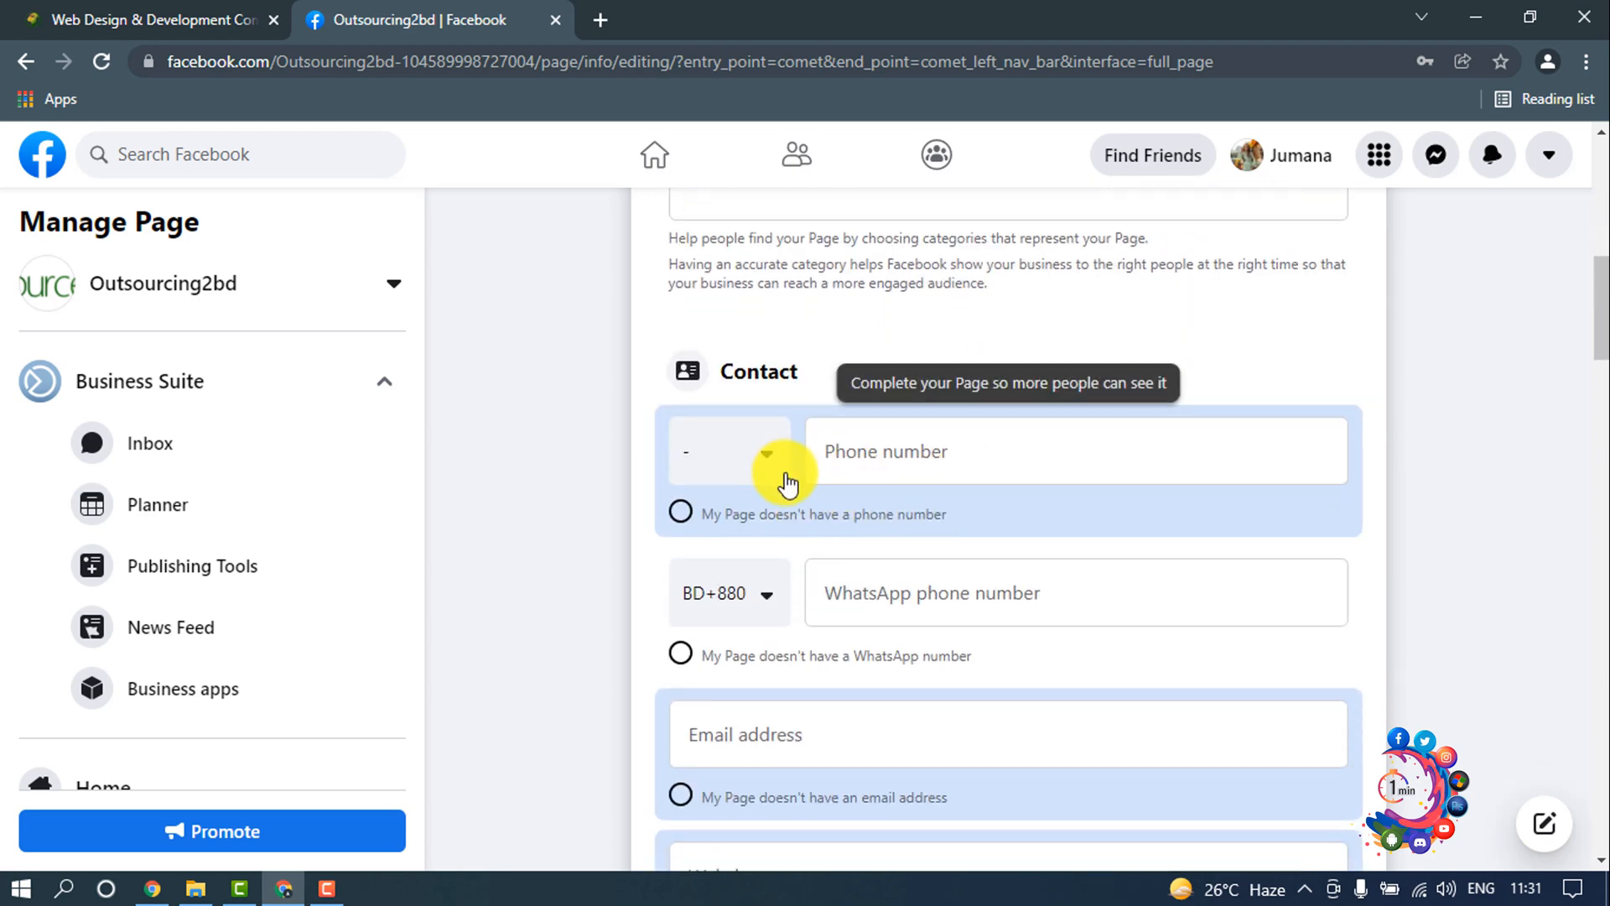
click(844, 457)
scroll(915, 504, down, 1)
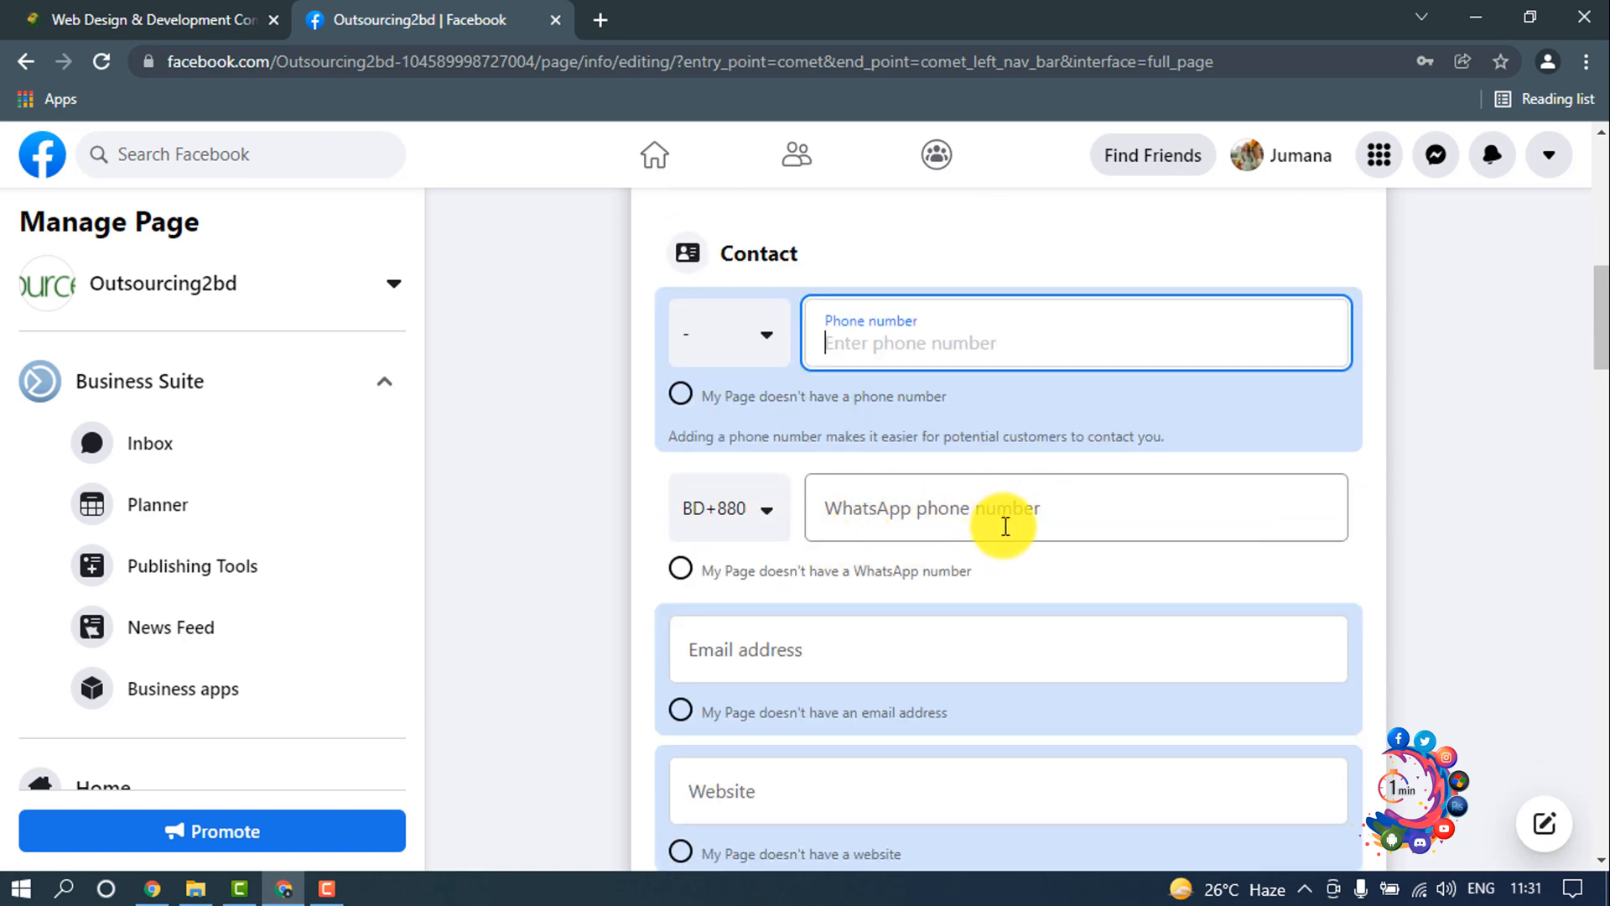
scroll(863, 514, down, 2)
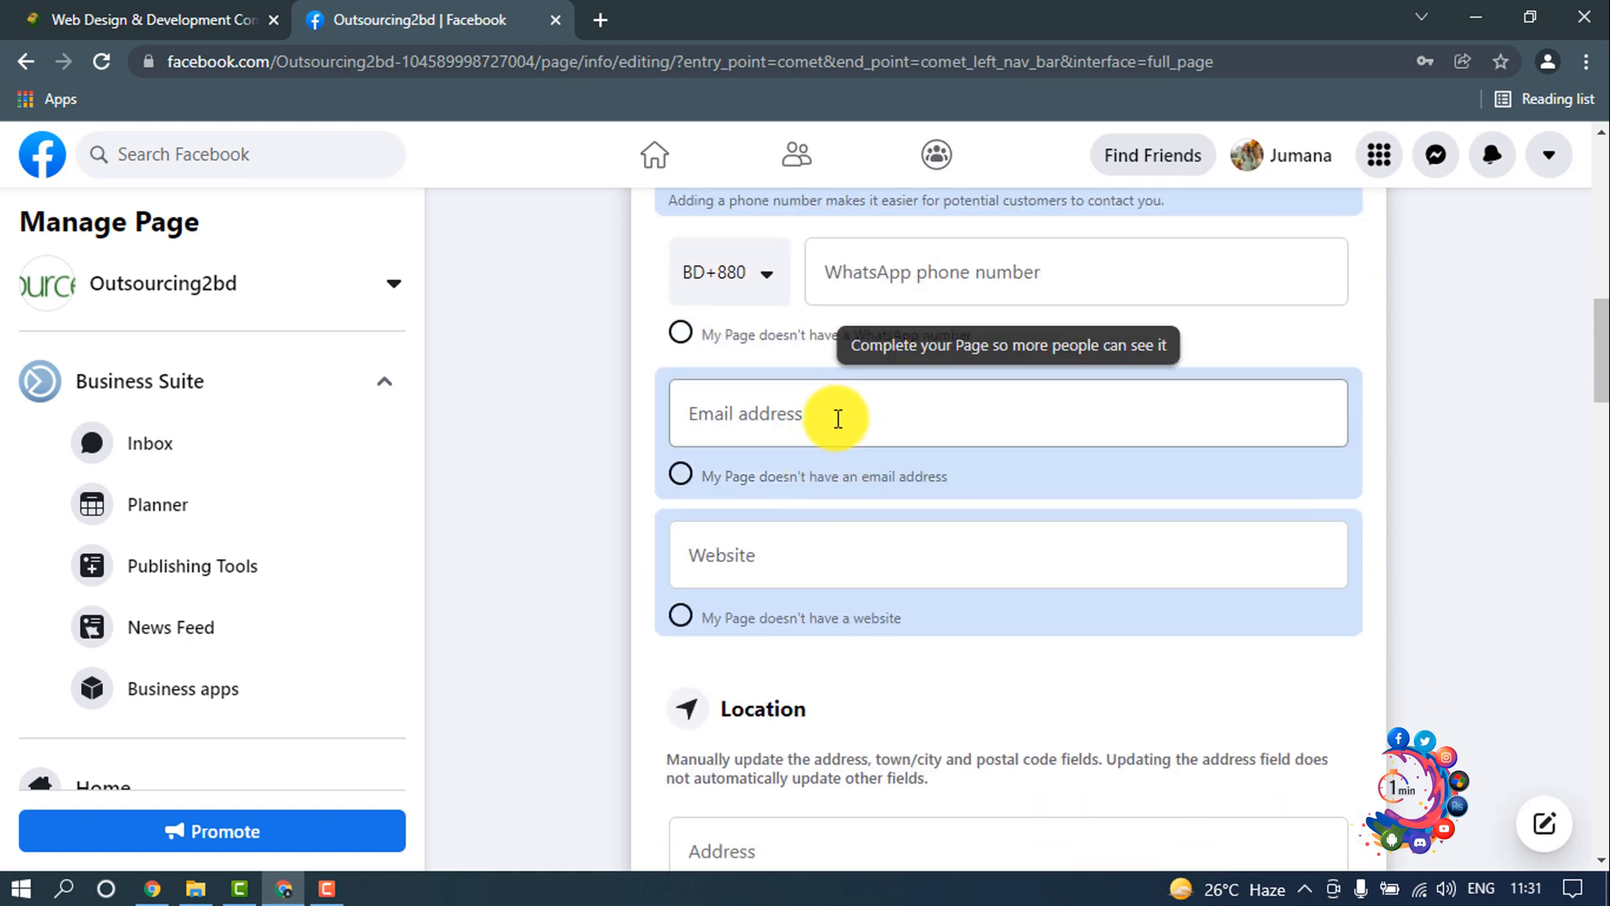
click(874, 426)
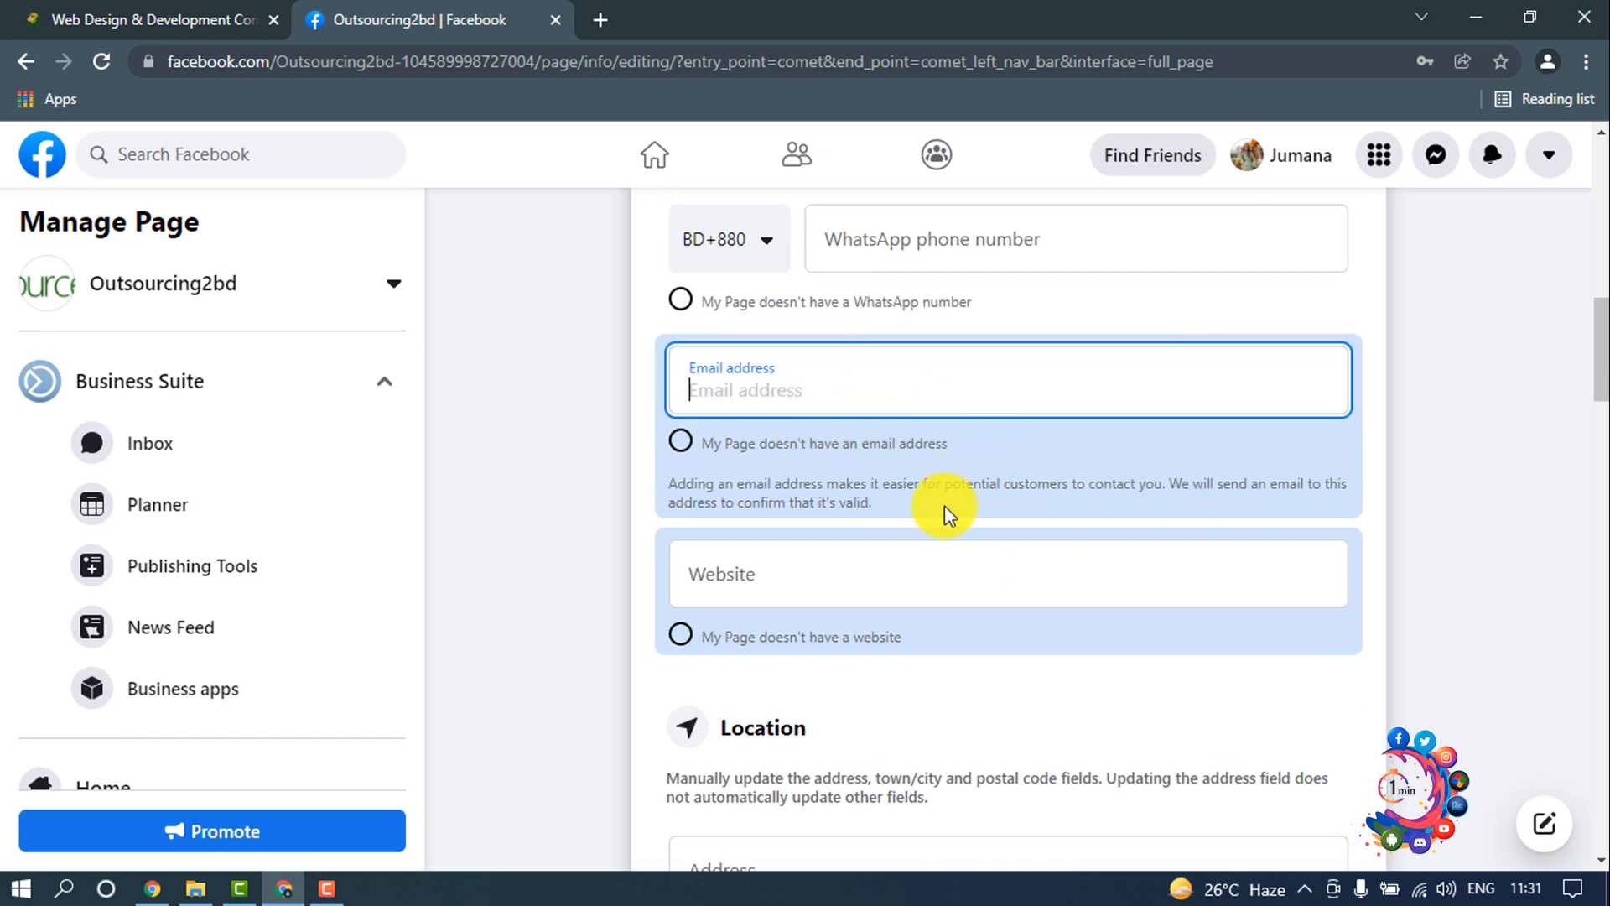
scroll(942, 511, down, 2)
click(749, 356)
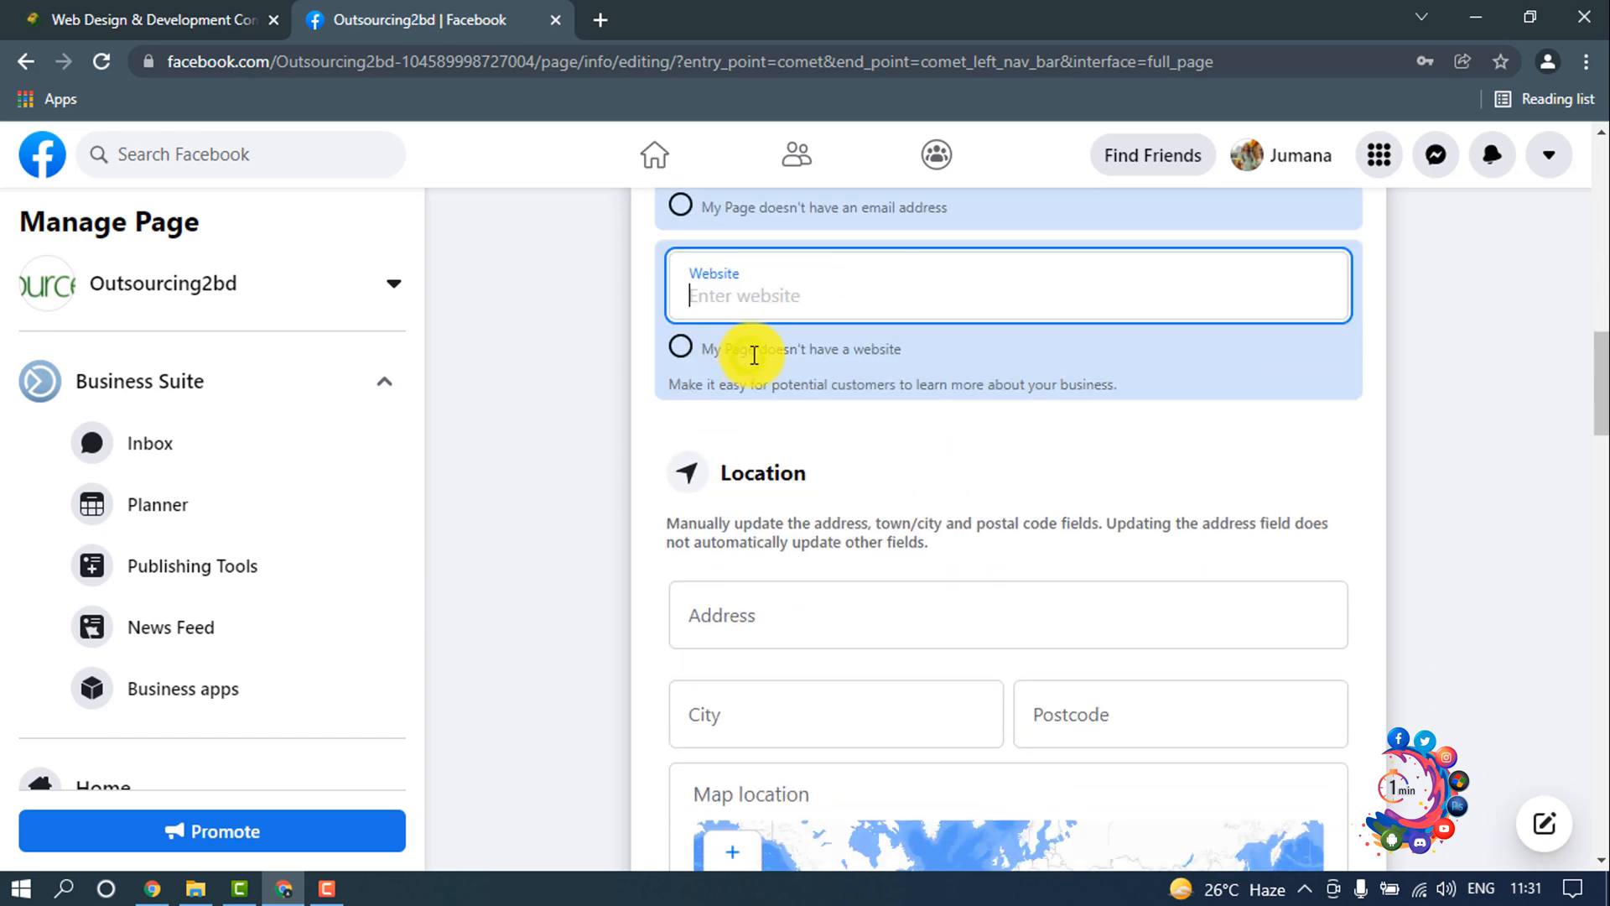
click(172, 18)
click(316, 52)
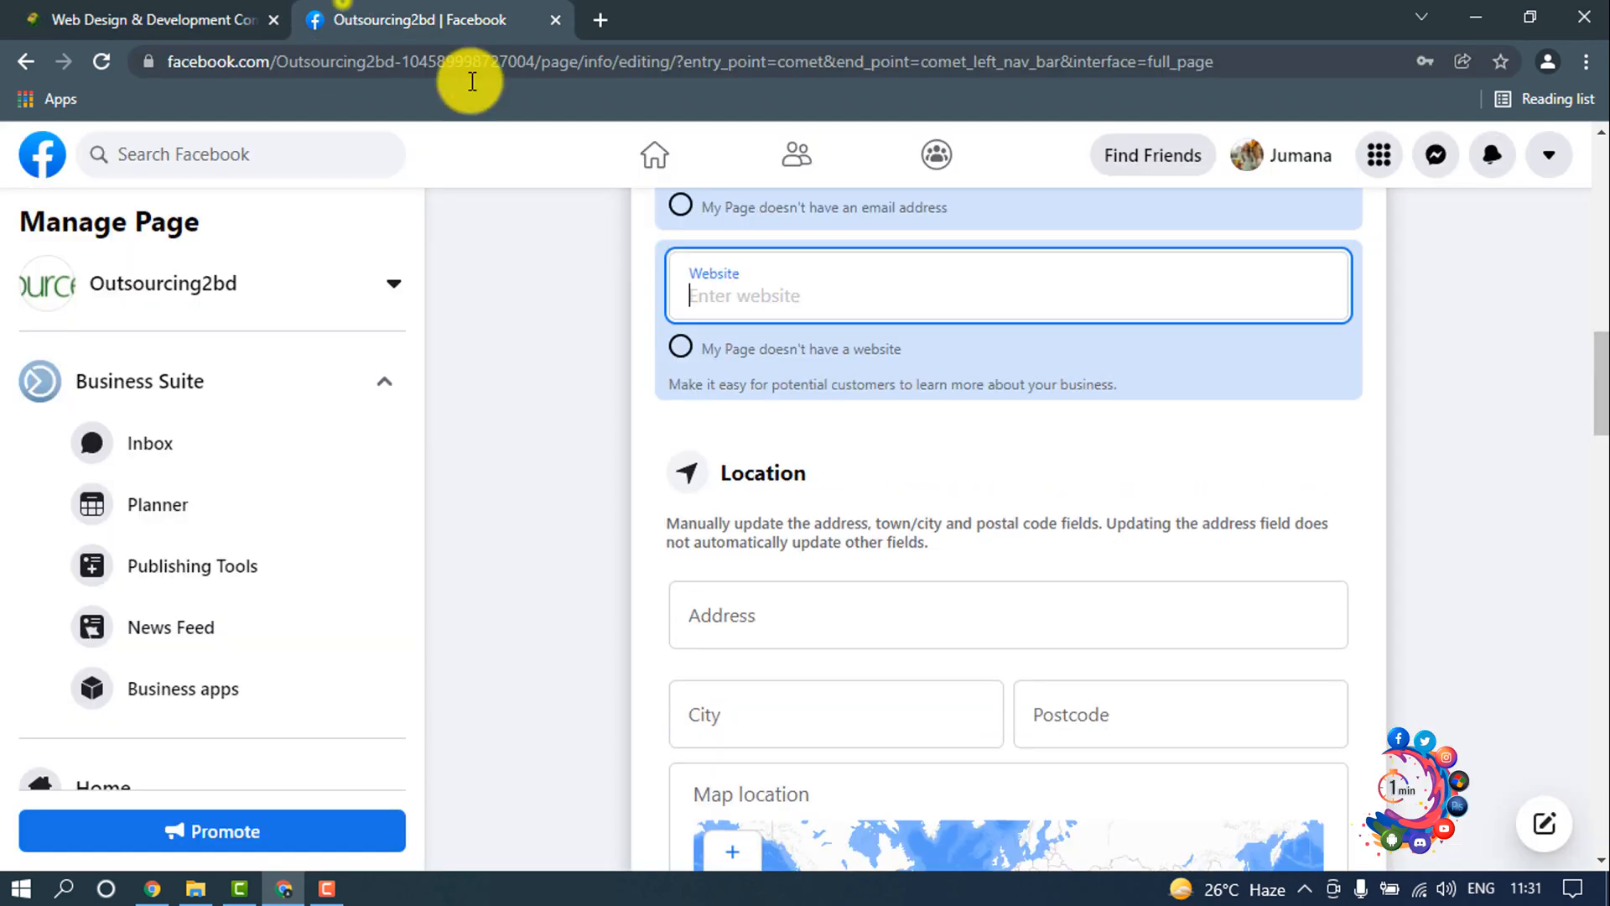
click(353, 20)
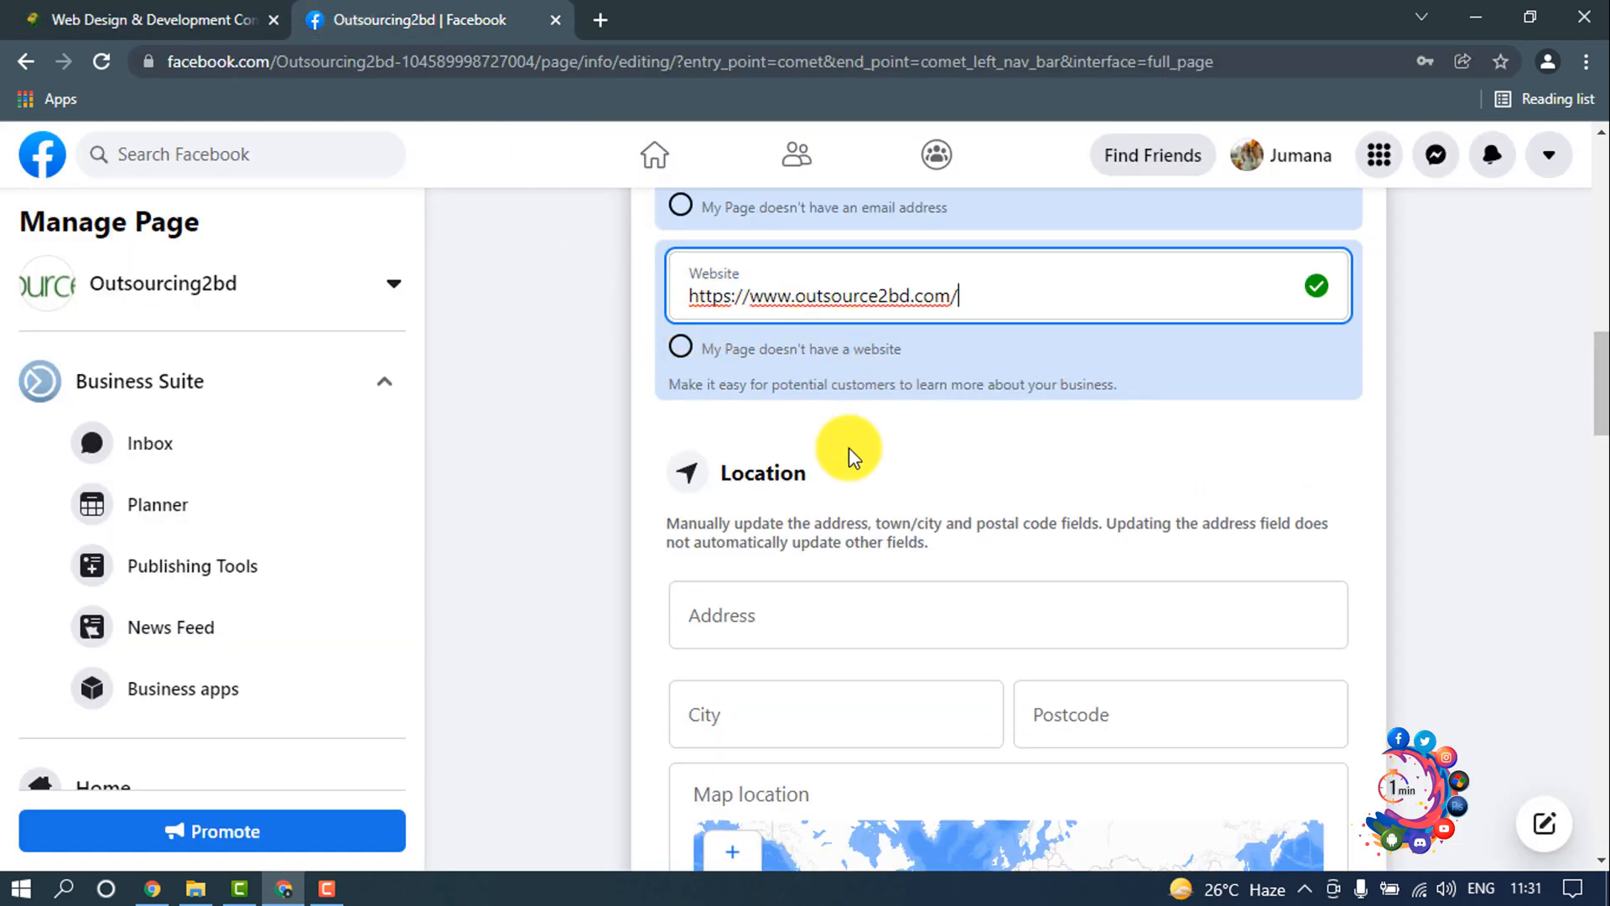
Step: Inspect the address, city, postcode, map location and service area fields without filling them in
scroll(843, 447, down, 1)
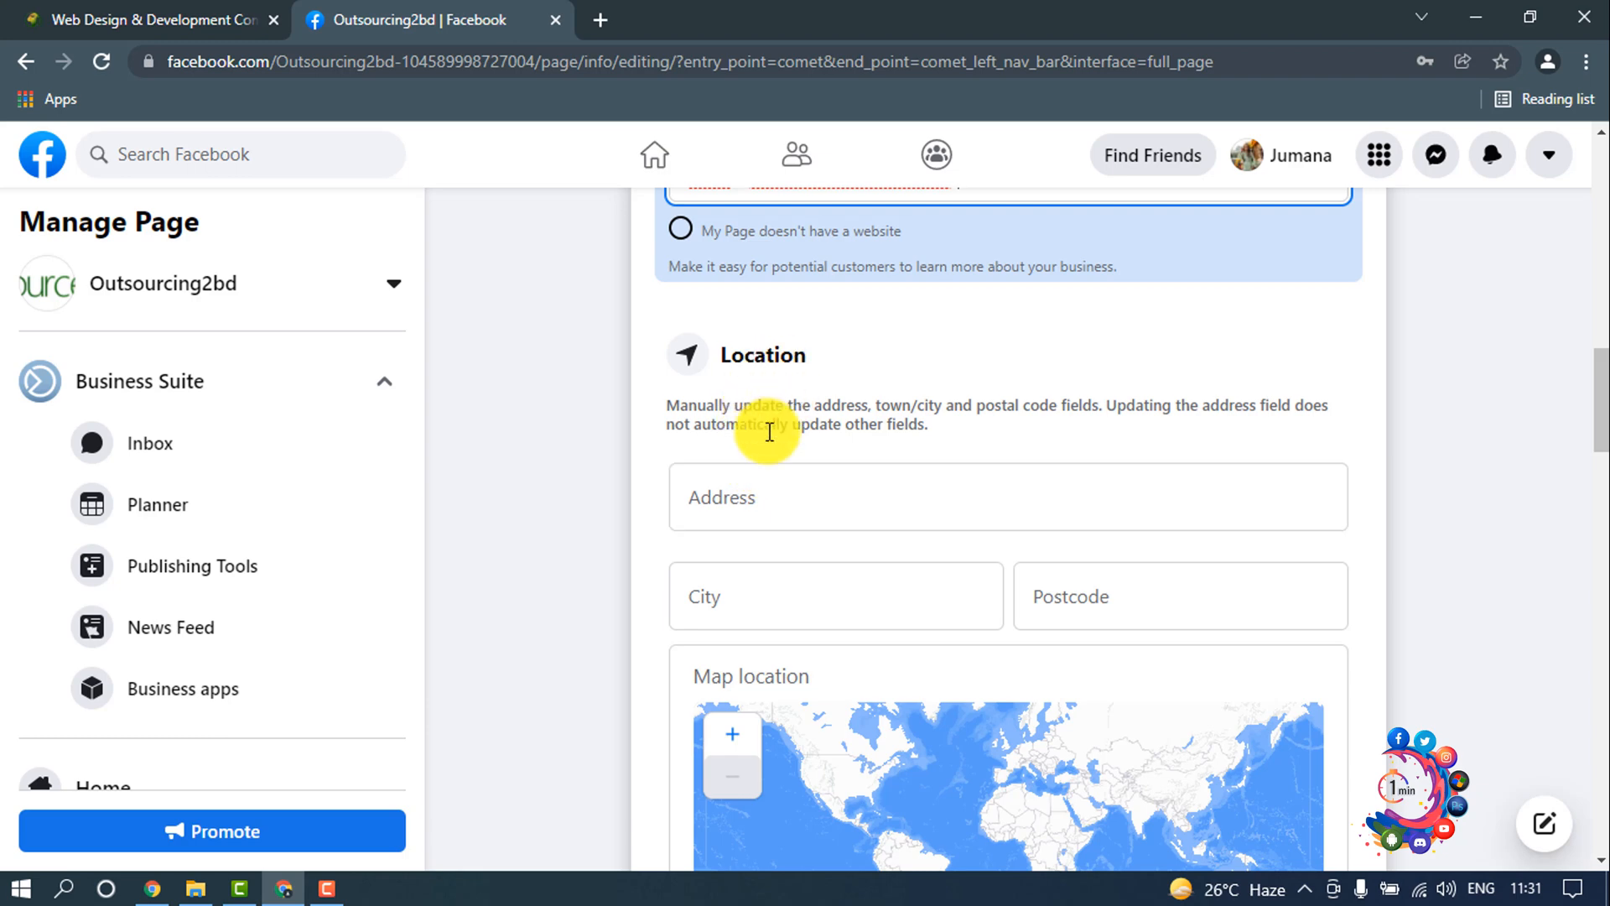
click(744, 486)
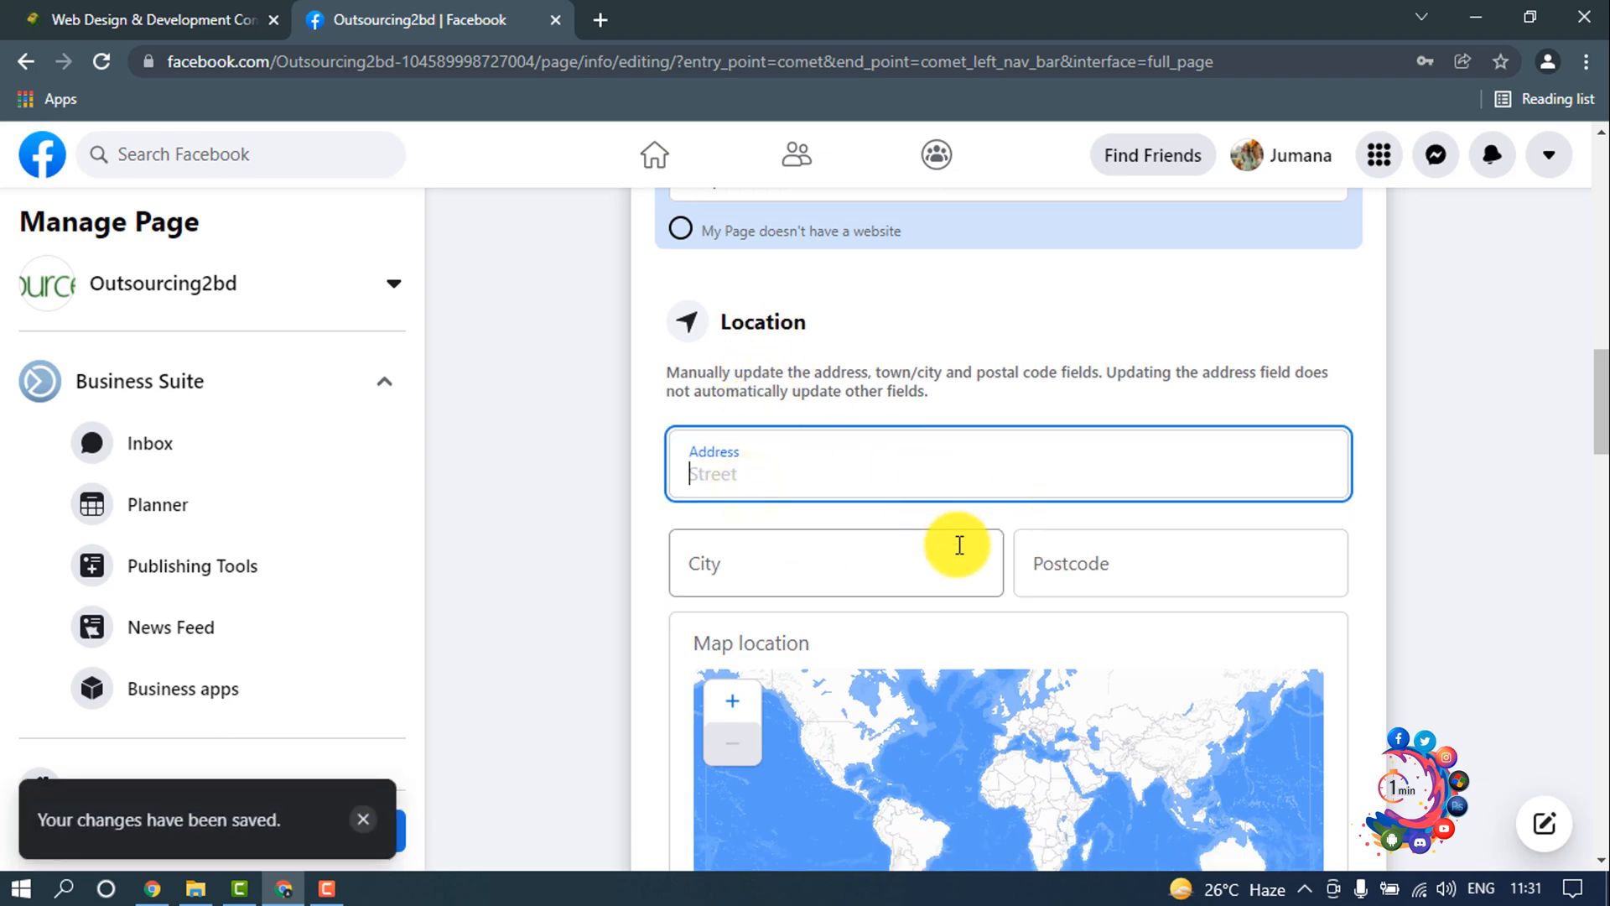
scroll(964, 529, down, 5)
scroll(785, 533, down, 4)
click(772, 334)
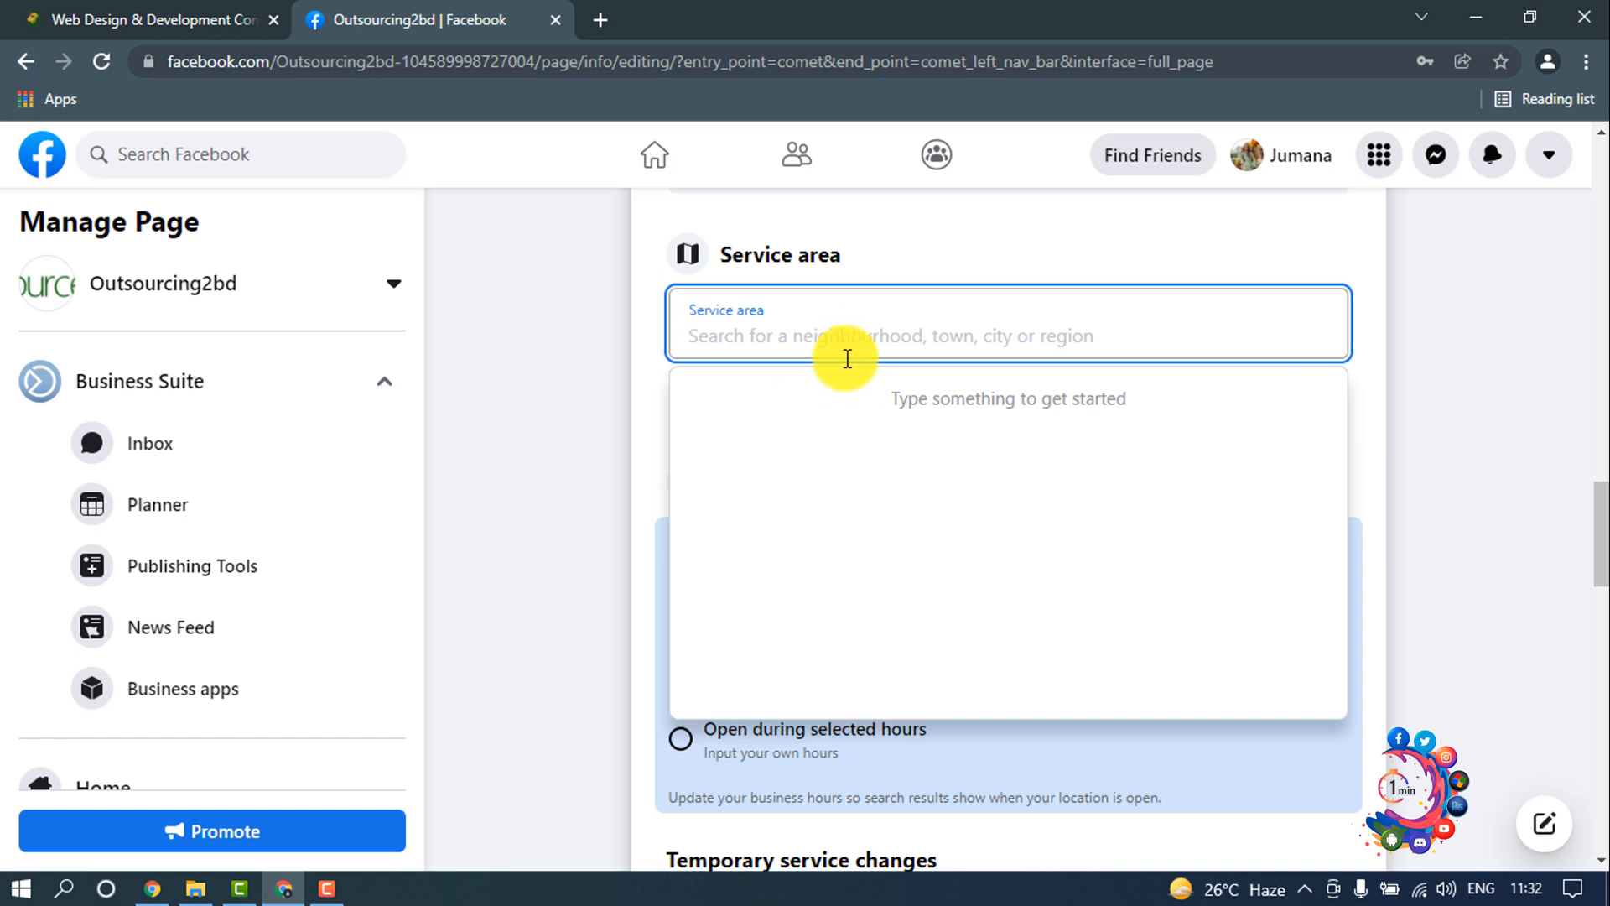
click(661, 391)
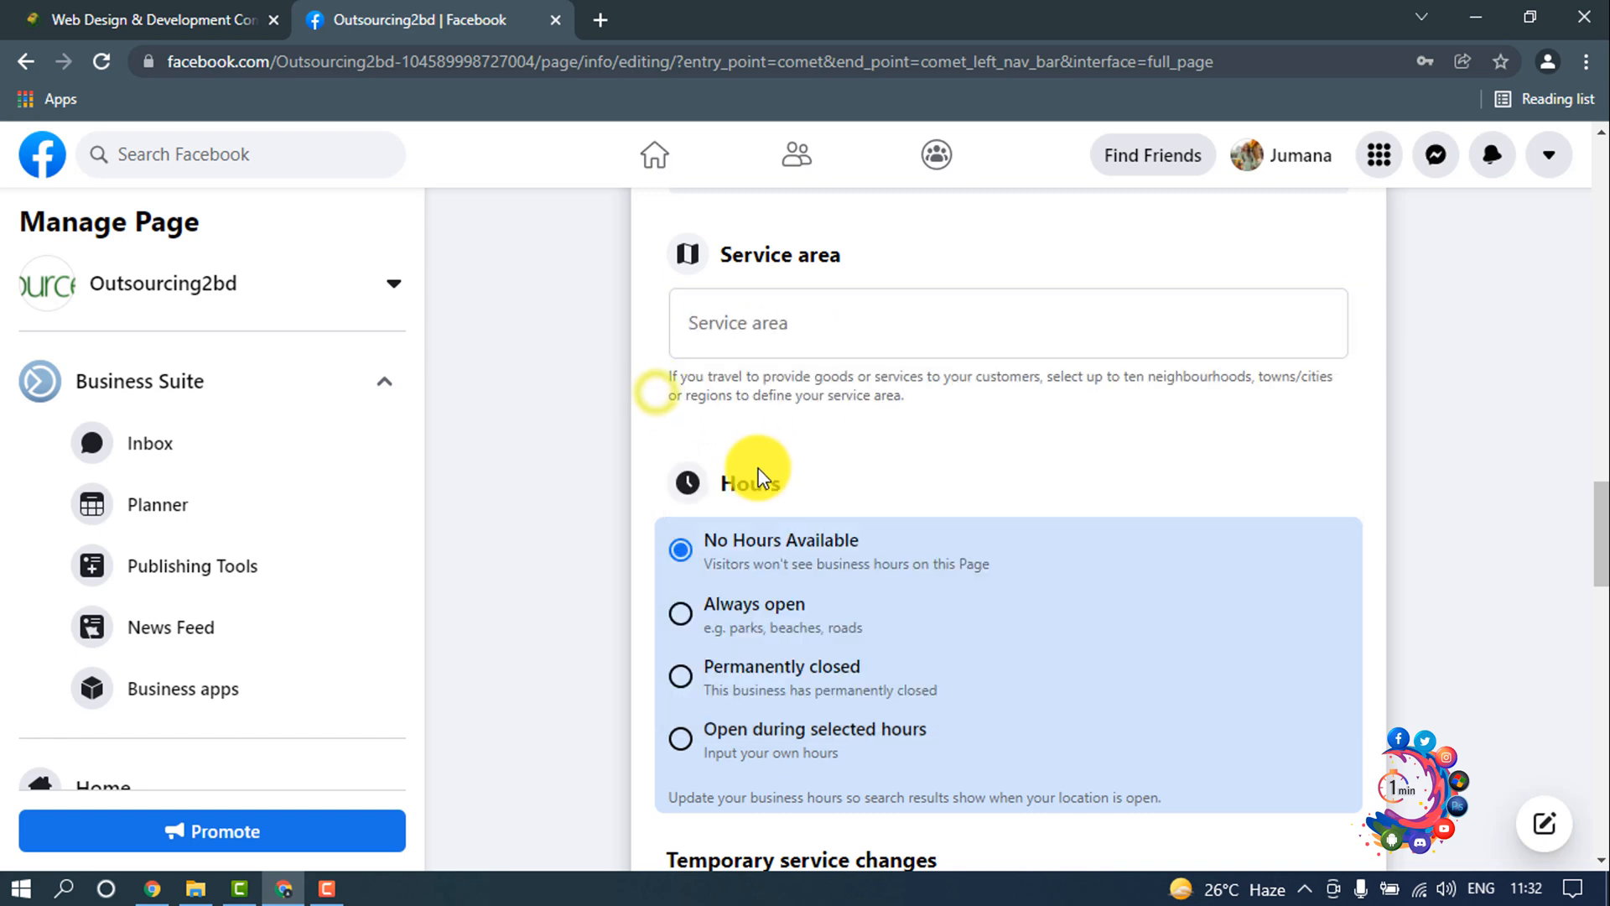
Step: Set the business hours to Always open and the price range to $$ (Moderate)
scroll(730, 504, down, 1)
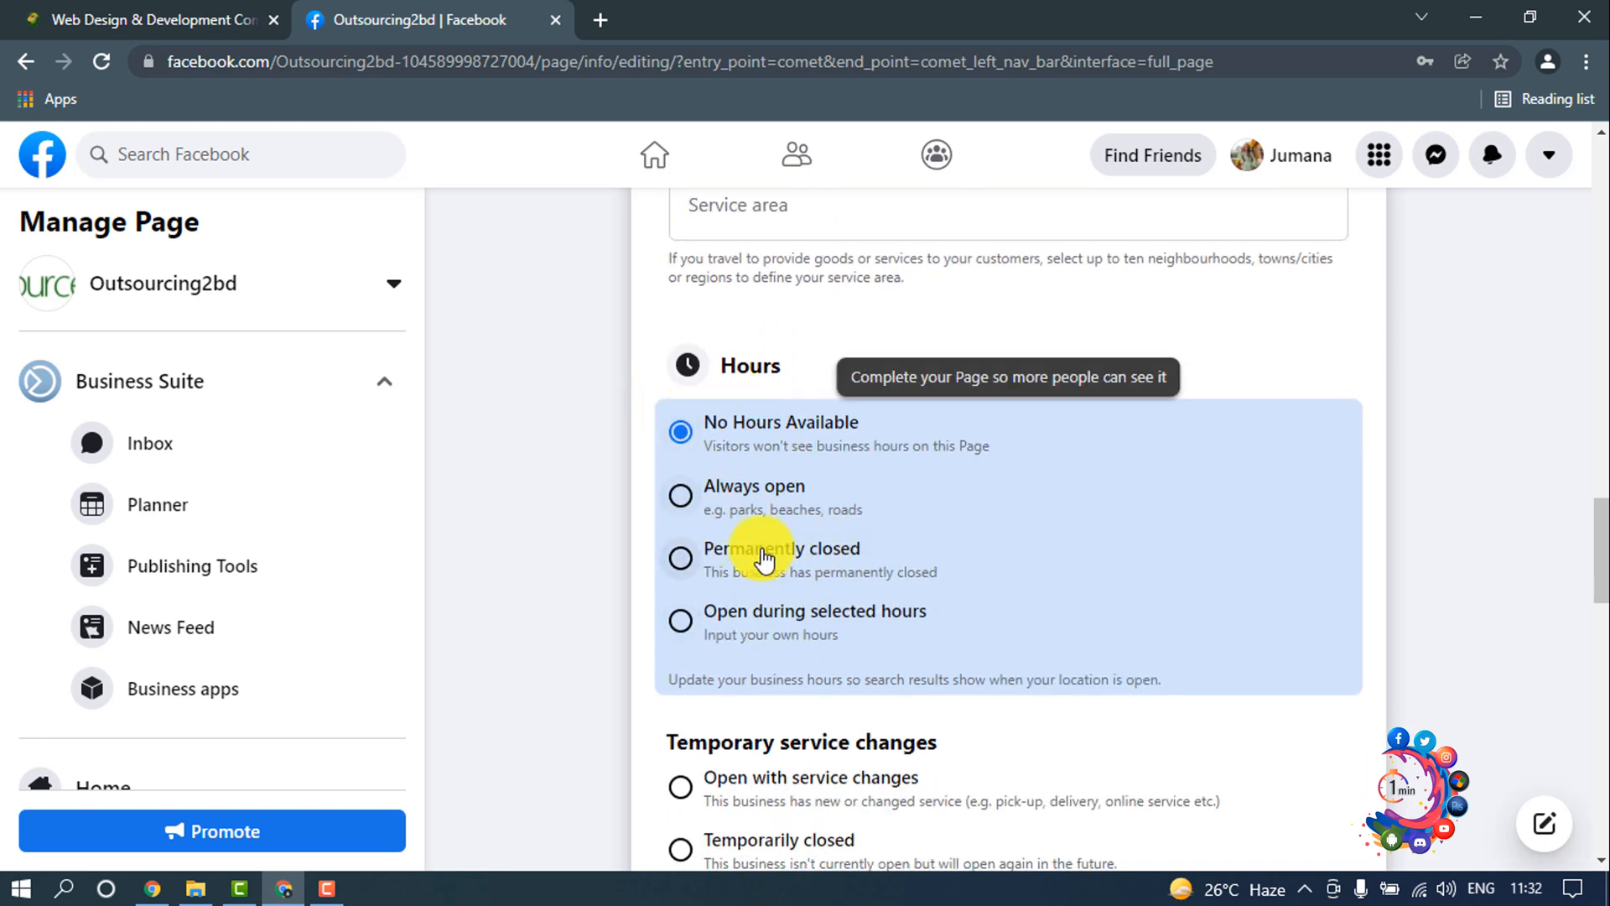
click(683, 497)
scroll(503, 336, down, 5)
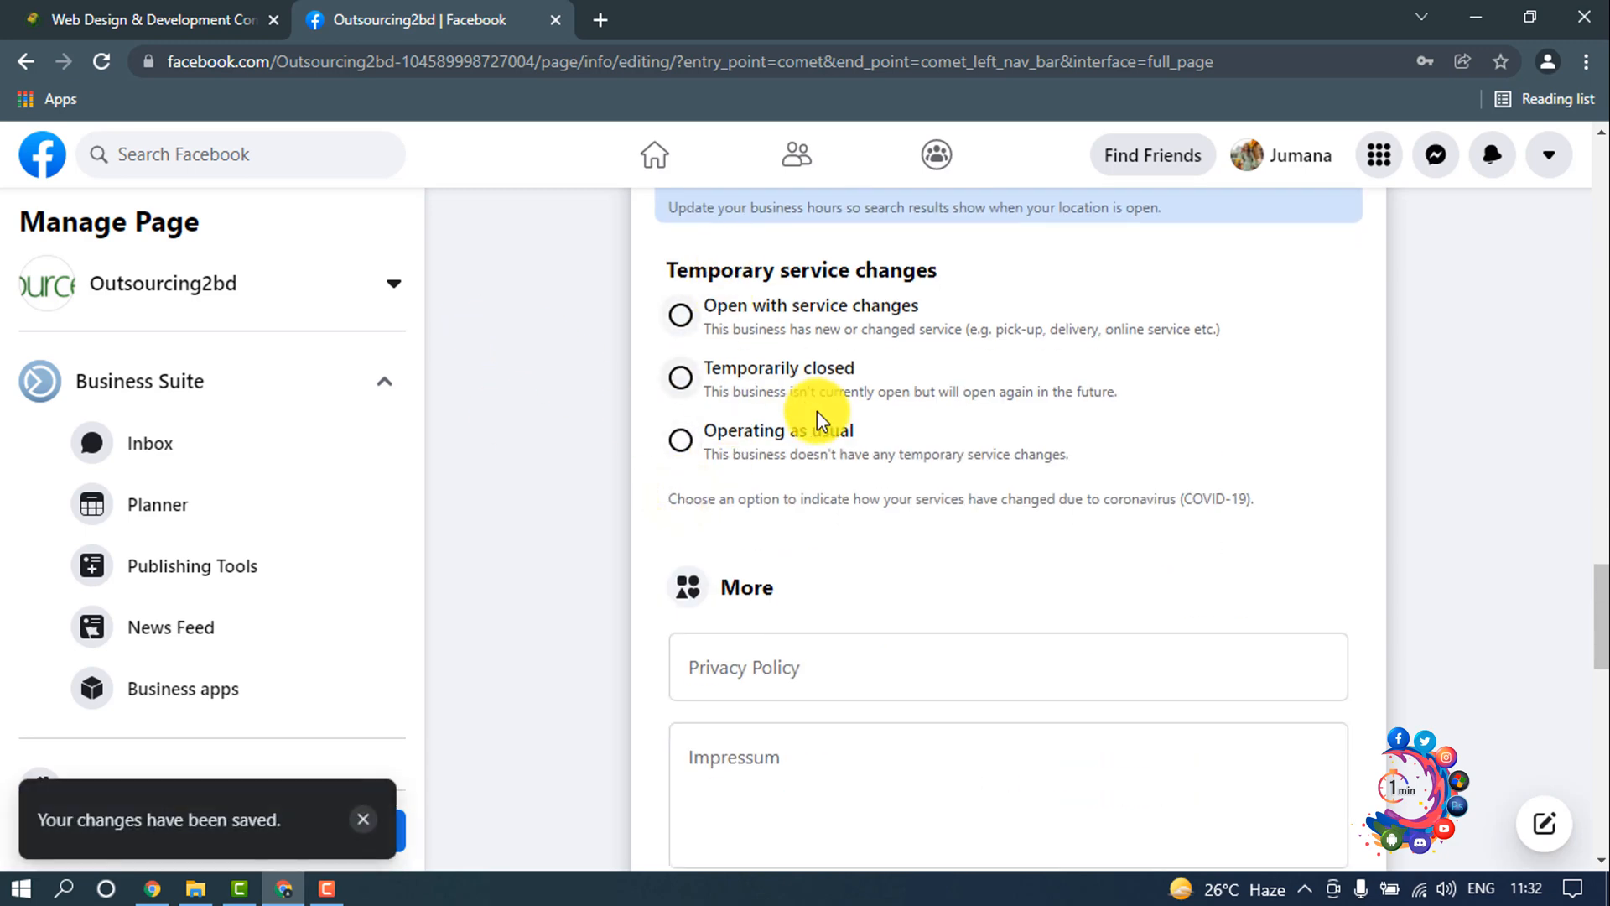
scroll(817, 411, down, 4)
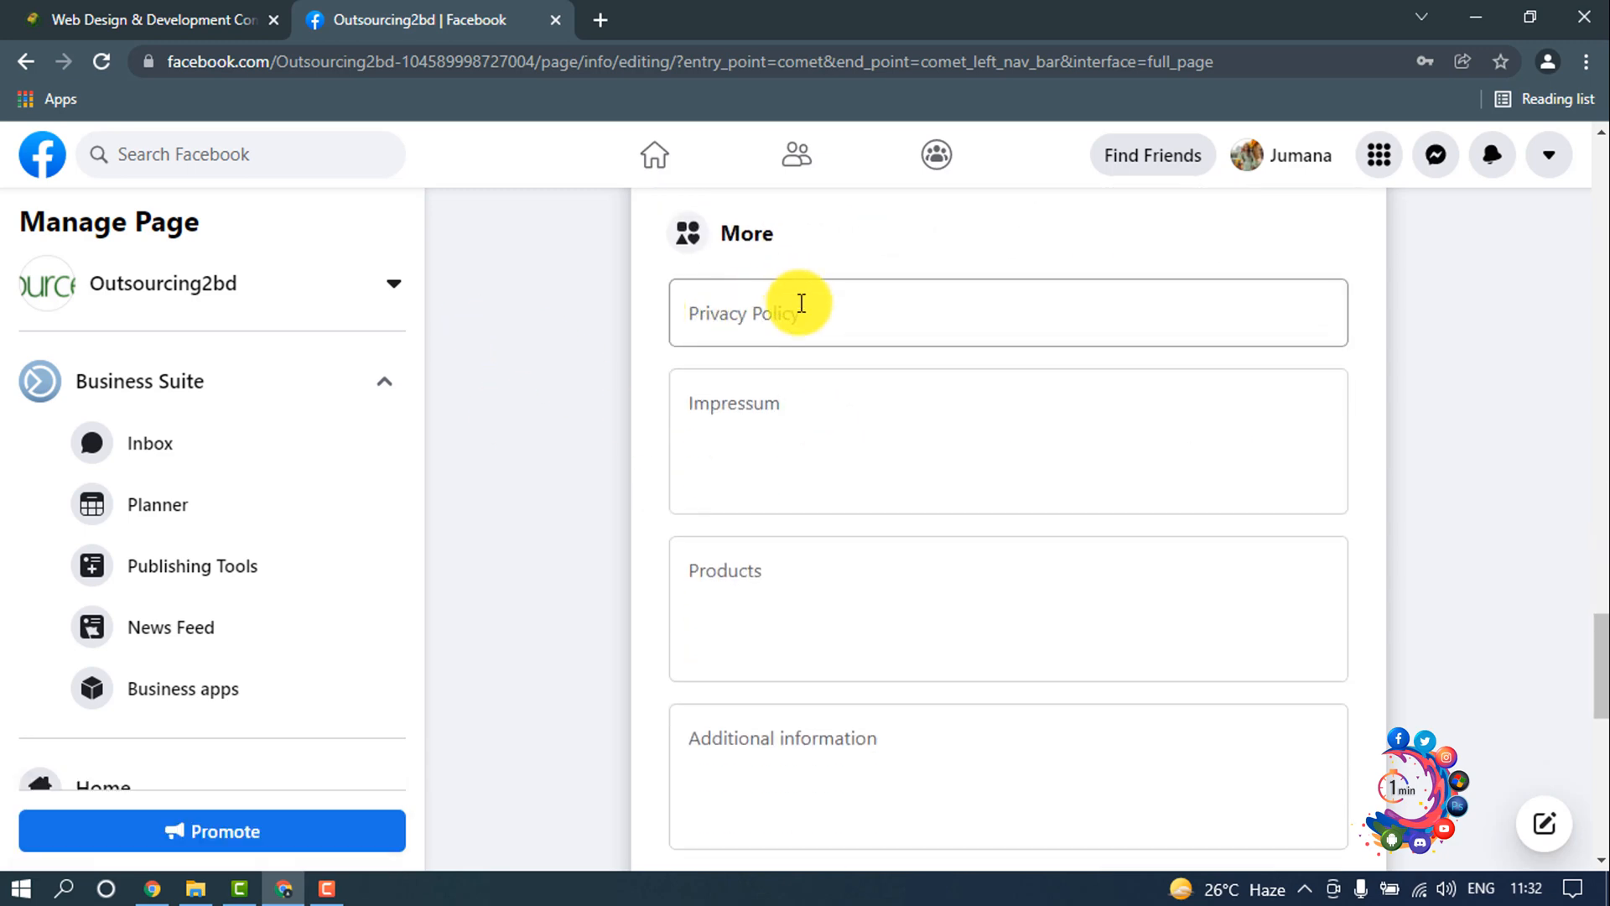
scroll(783, 540, down, 8)
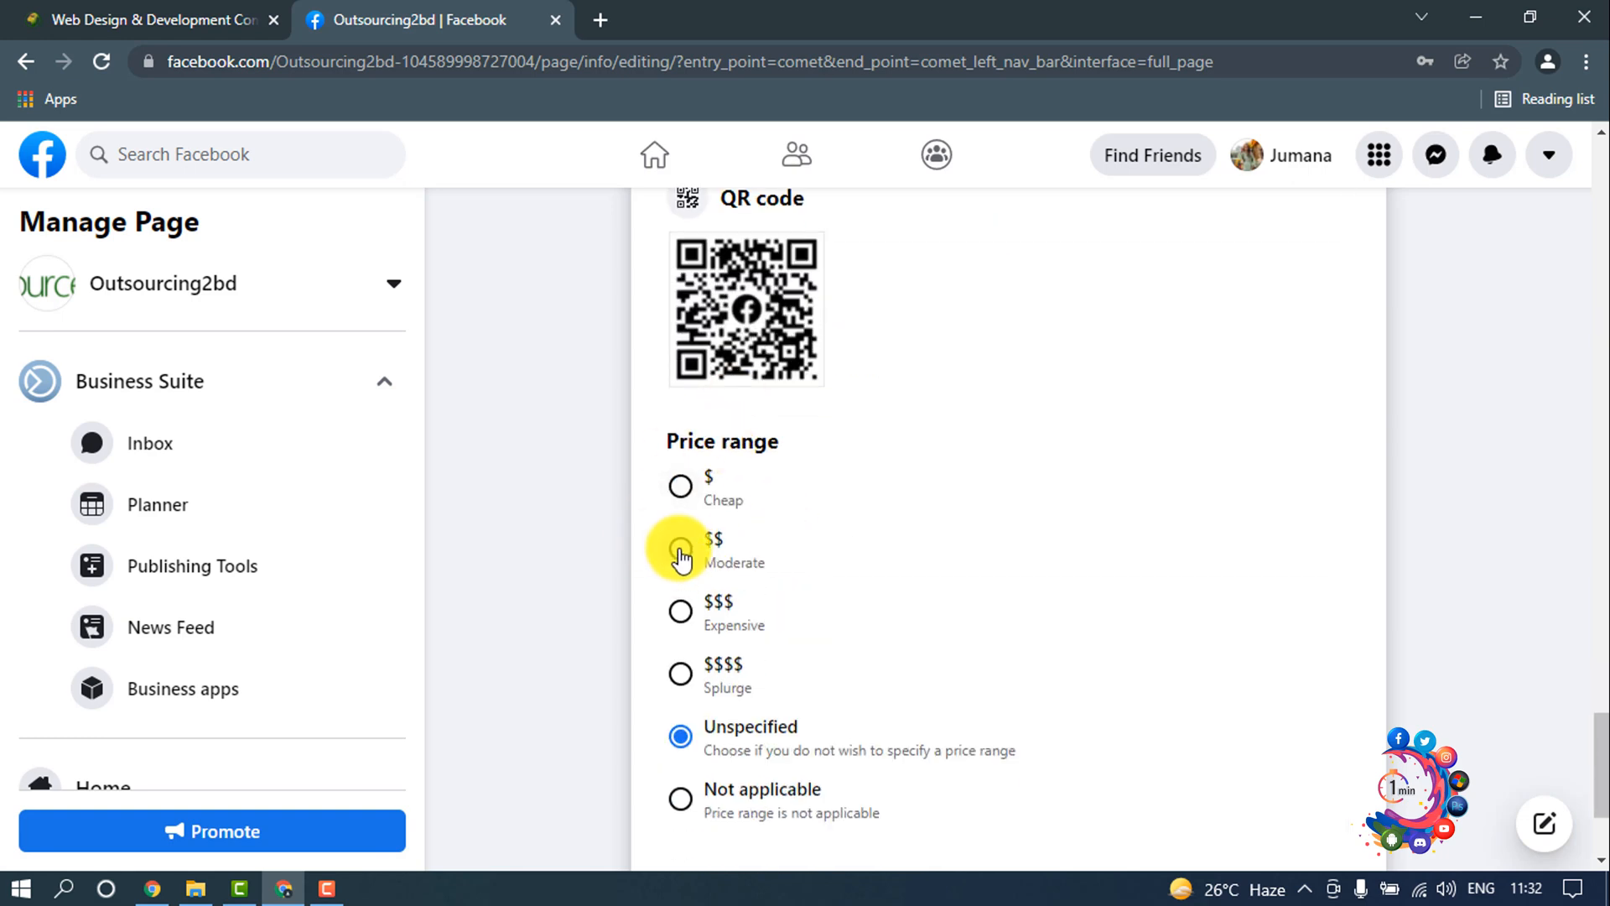
scroll(681, 555, down, 3)
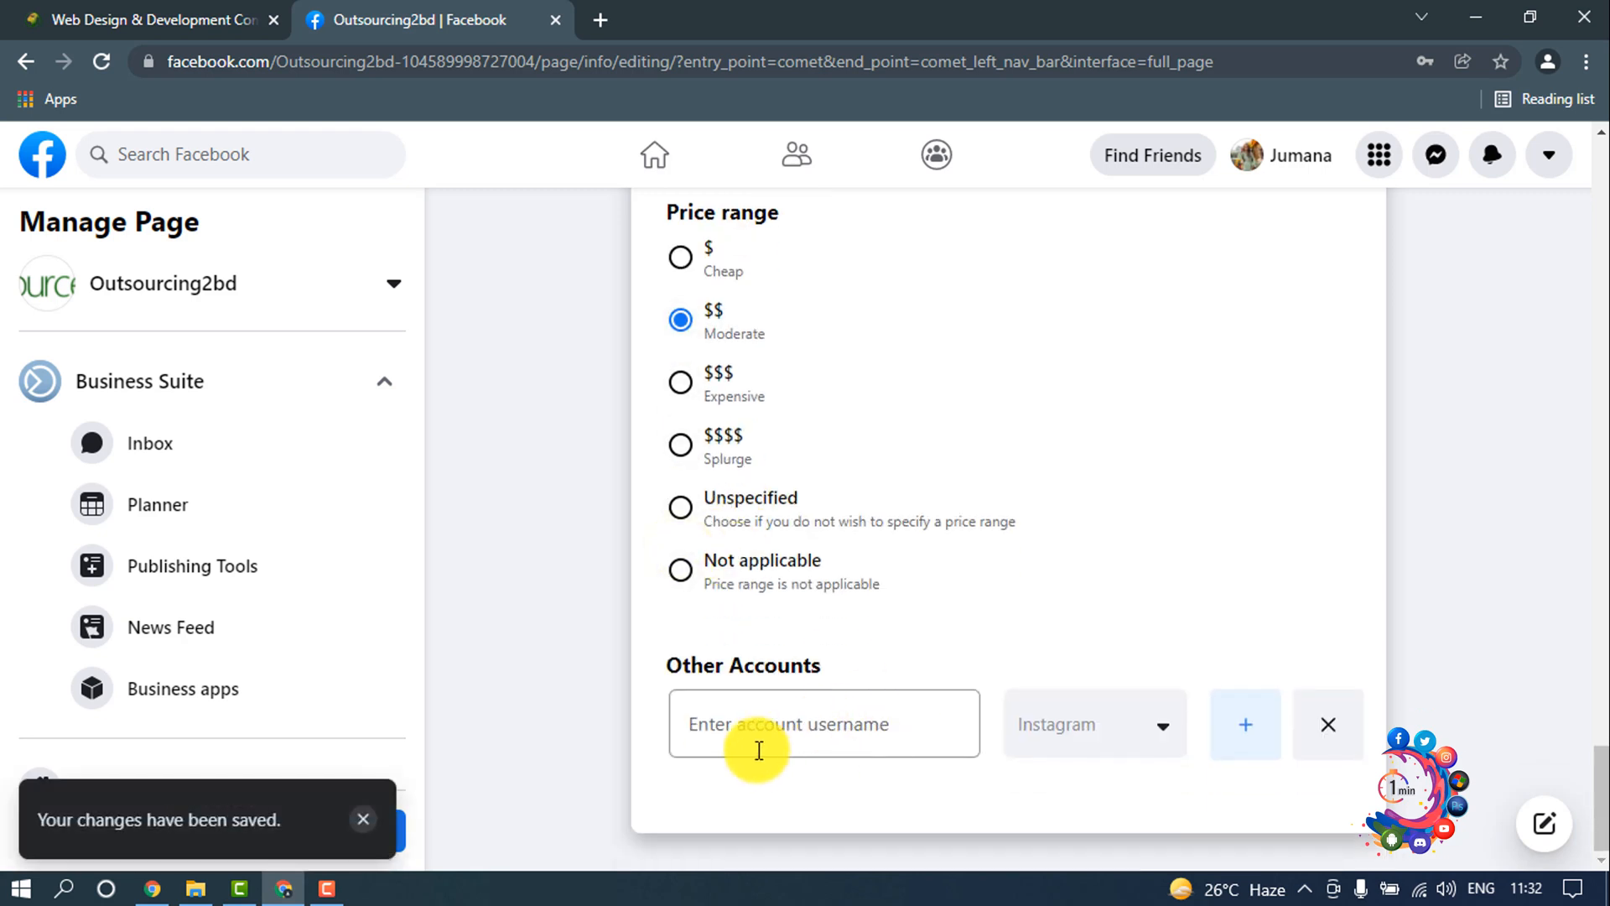
Step: Check which platforms can be chosen for Other Accounts, and return to the start of the Page info form
click(1083, 738)
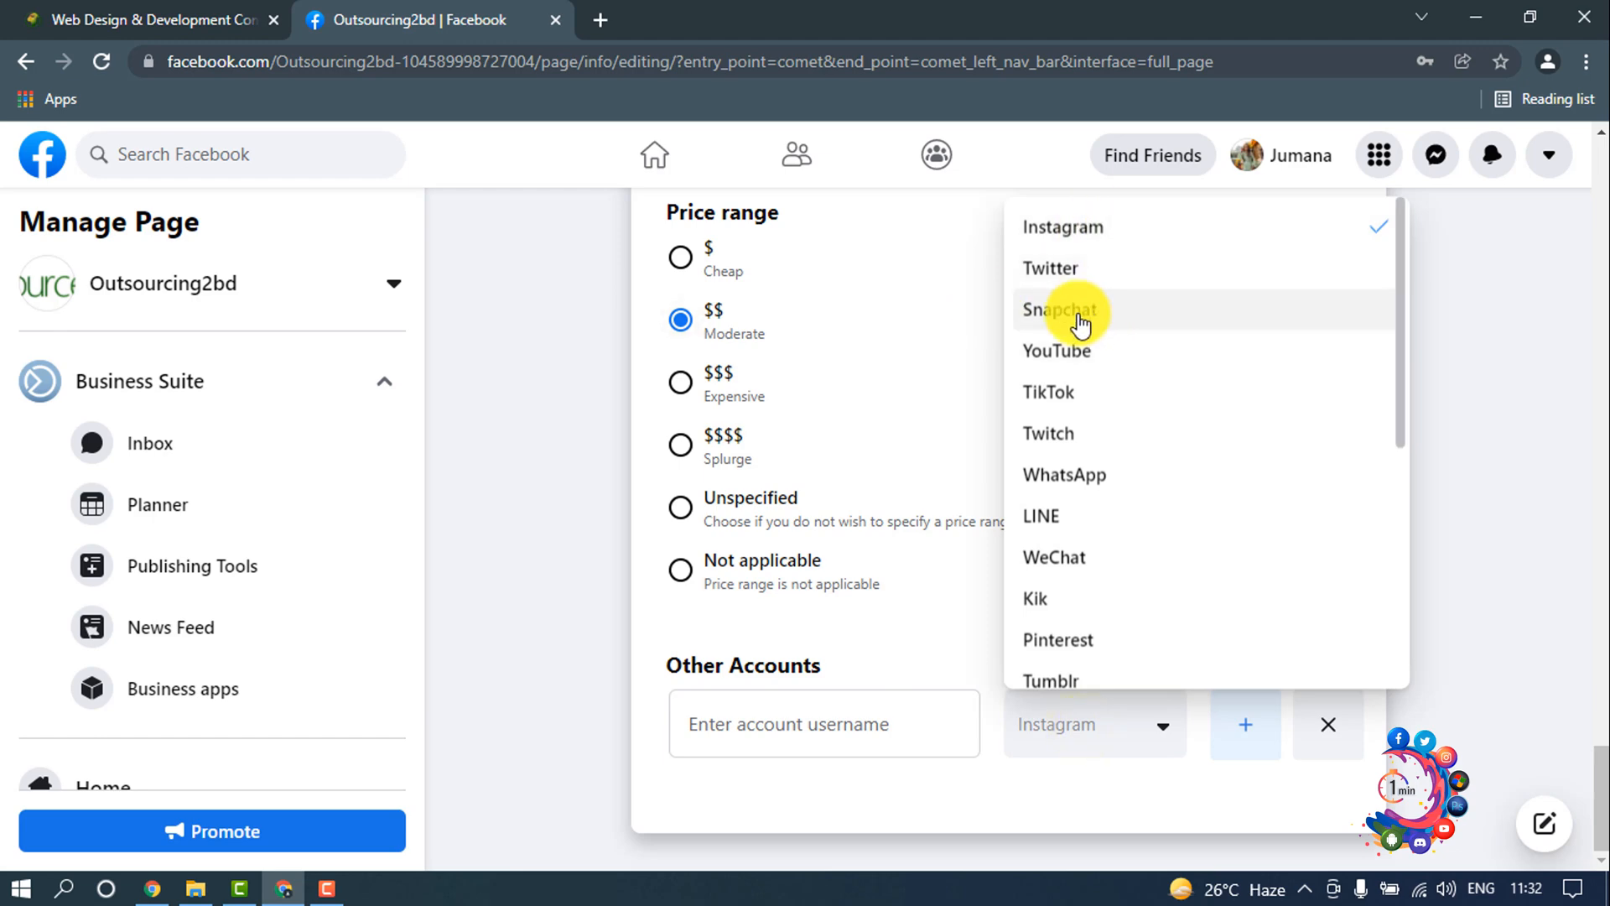
click(921, 646)
scroll(958, 619, up, 8)
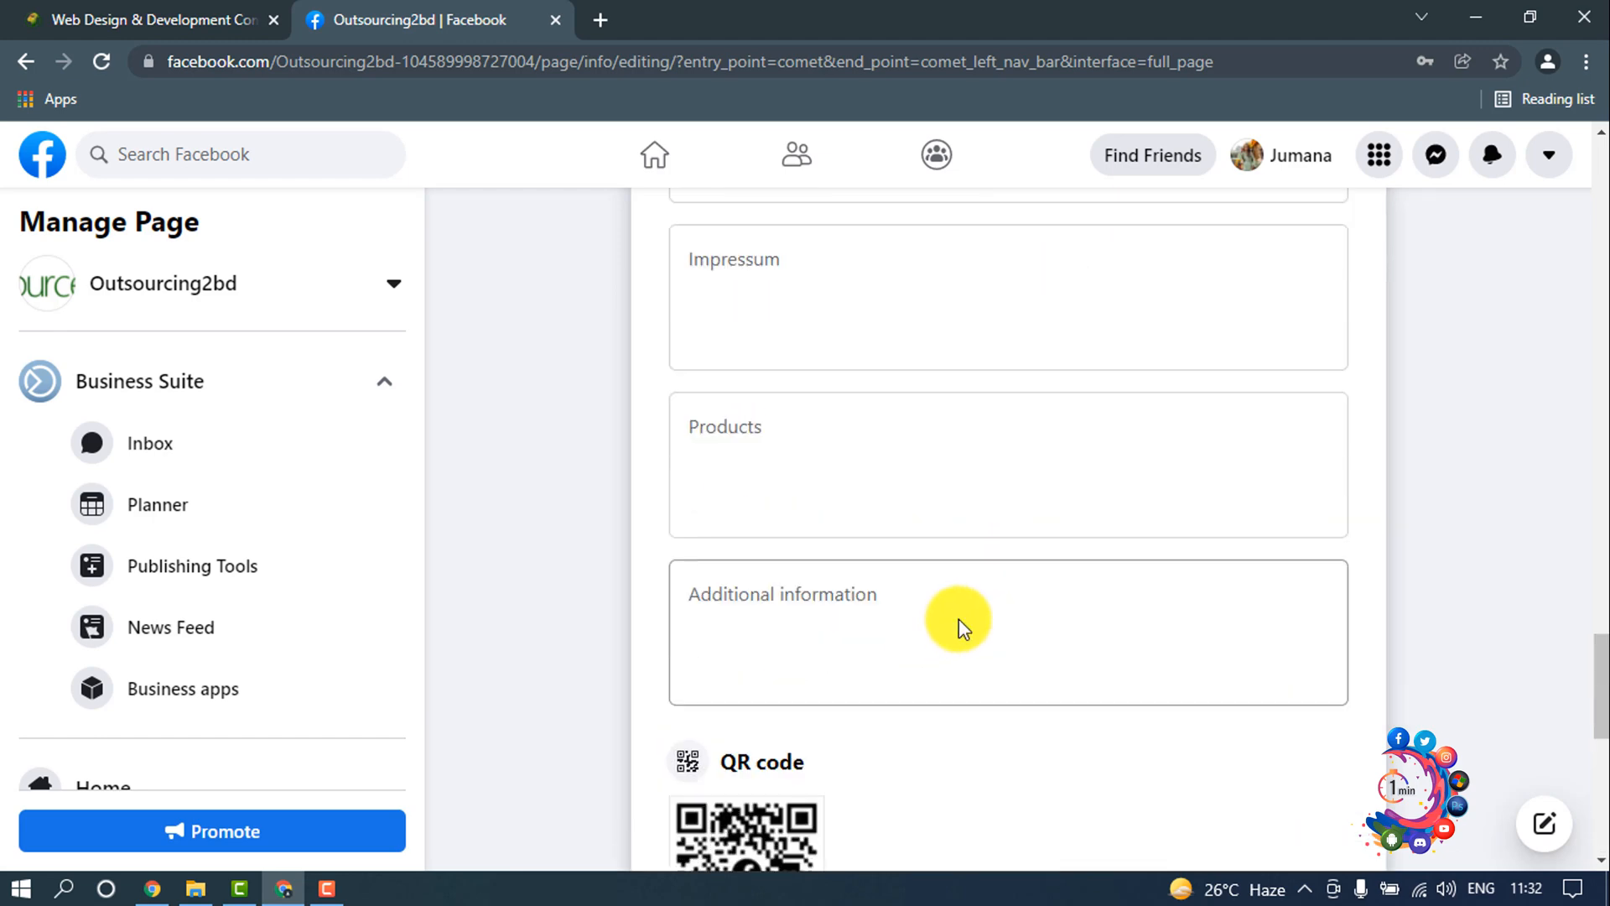
scroll(959, 619, up, 20)
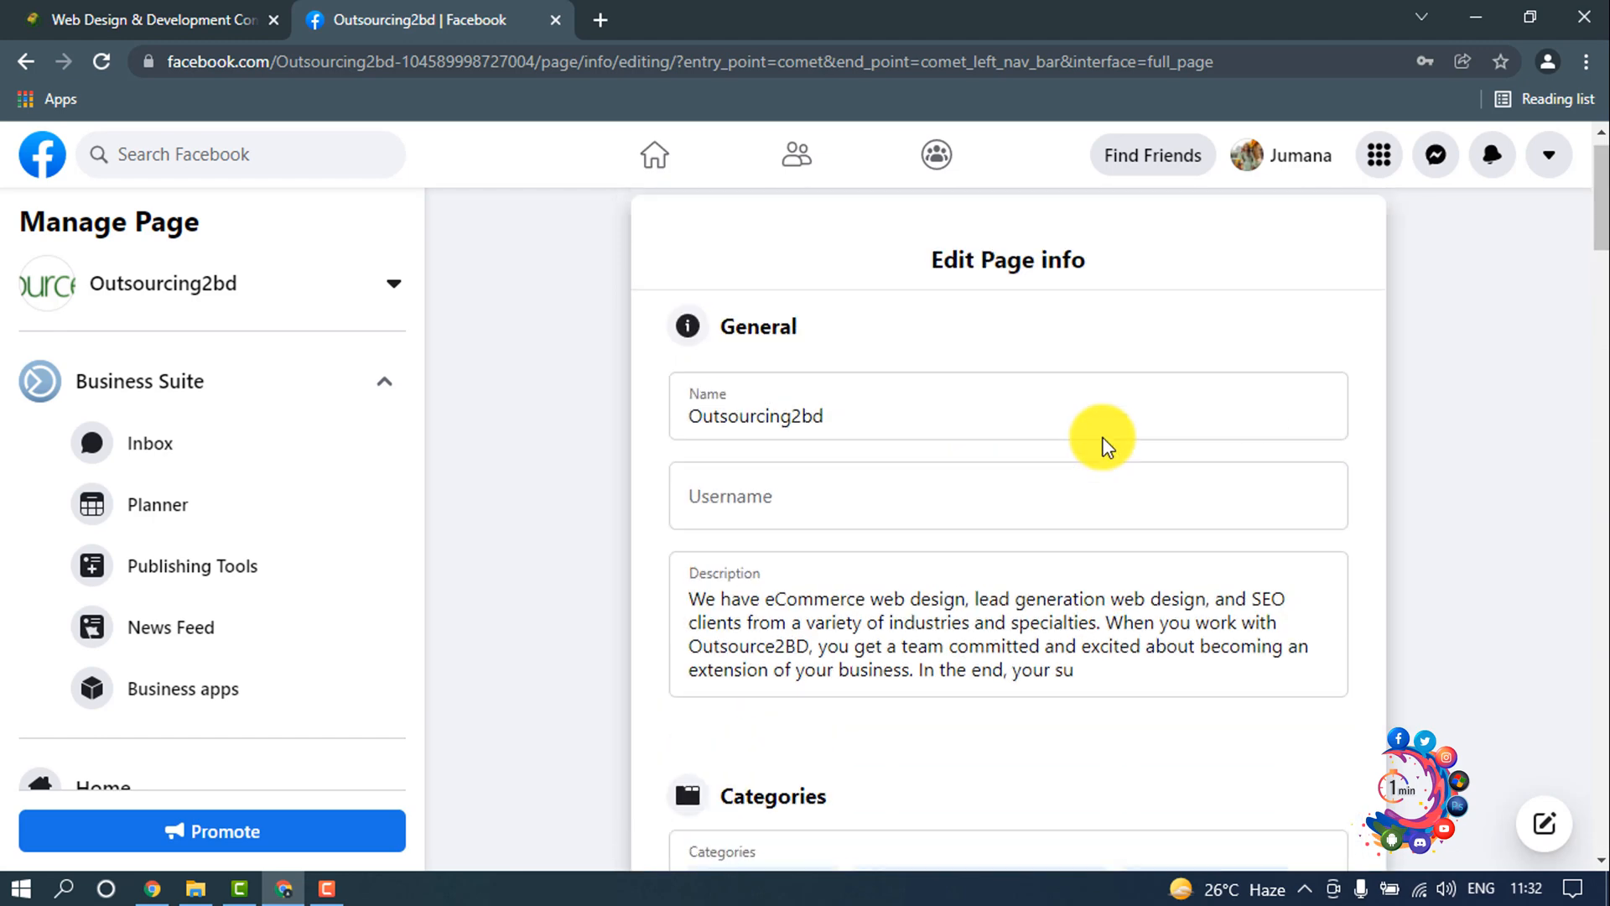
Step: Return from the Page info form to the Page's home and leave the WhatsApp connection offer without entering a number
scroll(270, 564, down, 5)
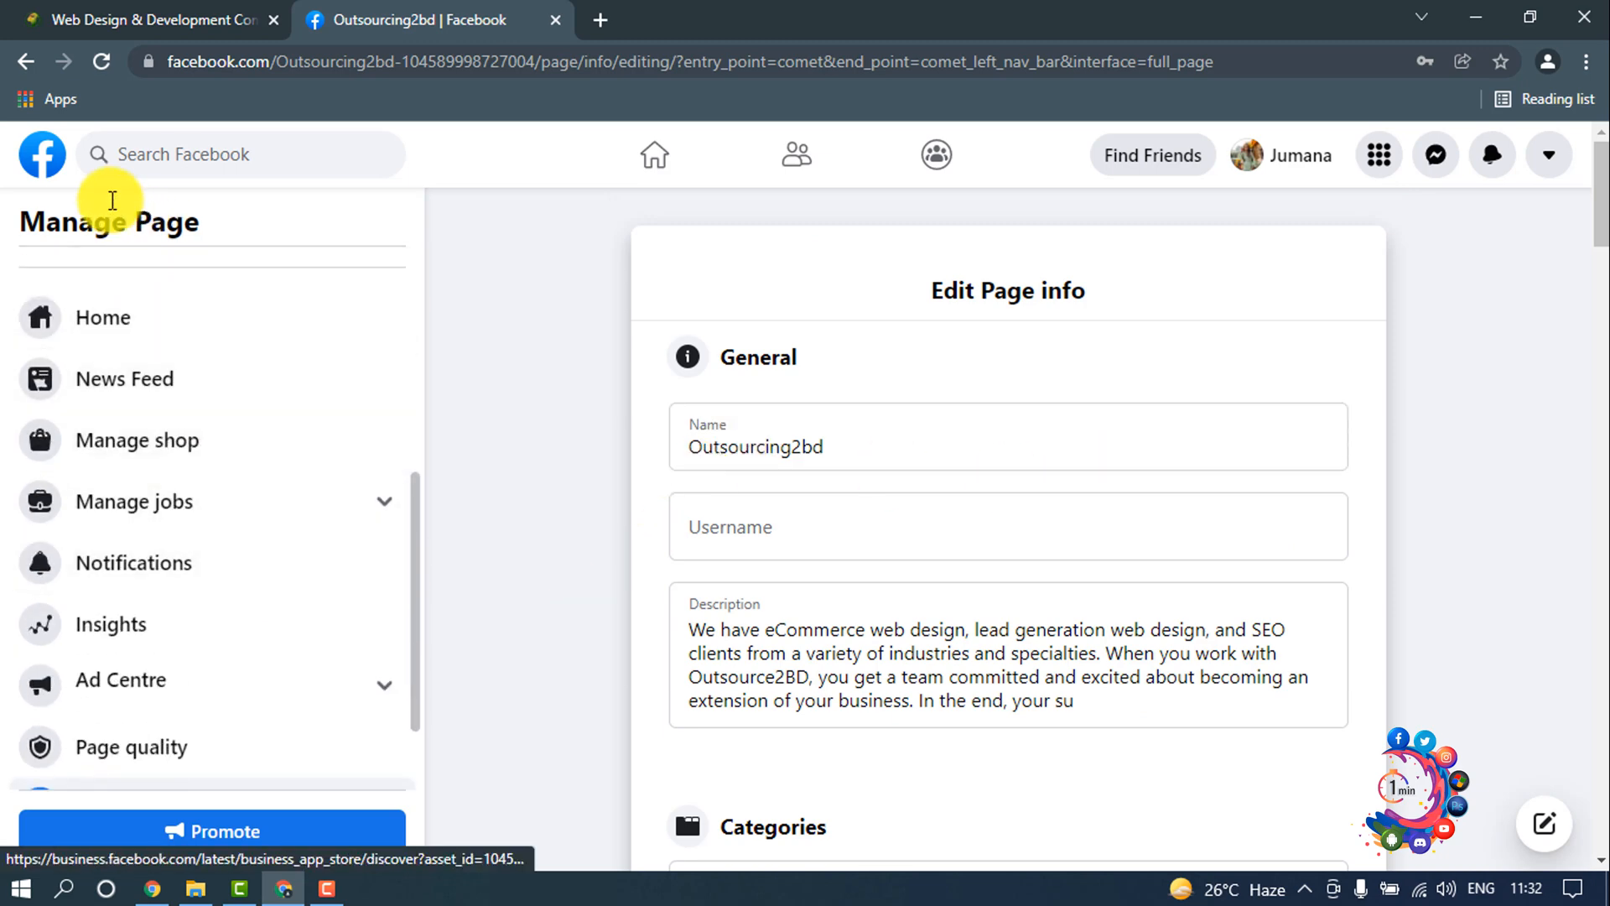
click(12, 62)
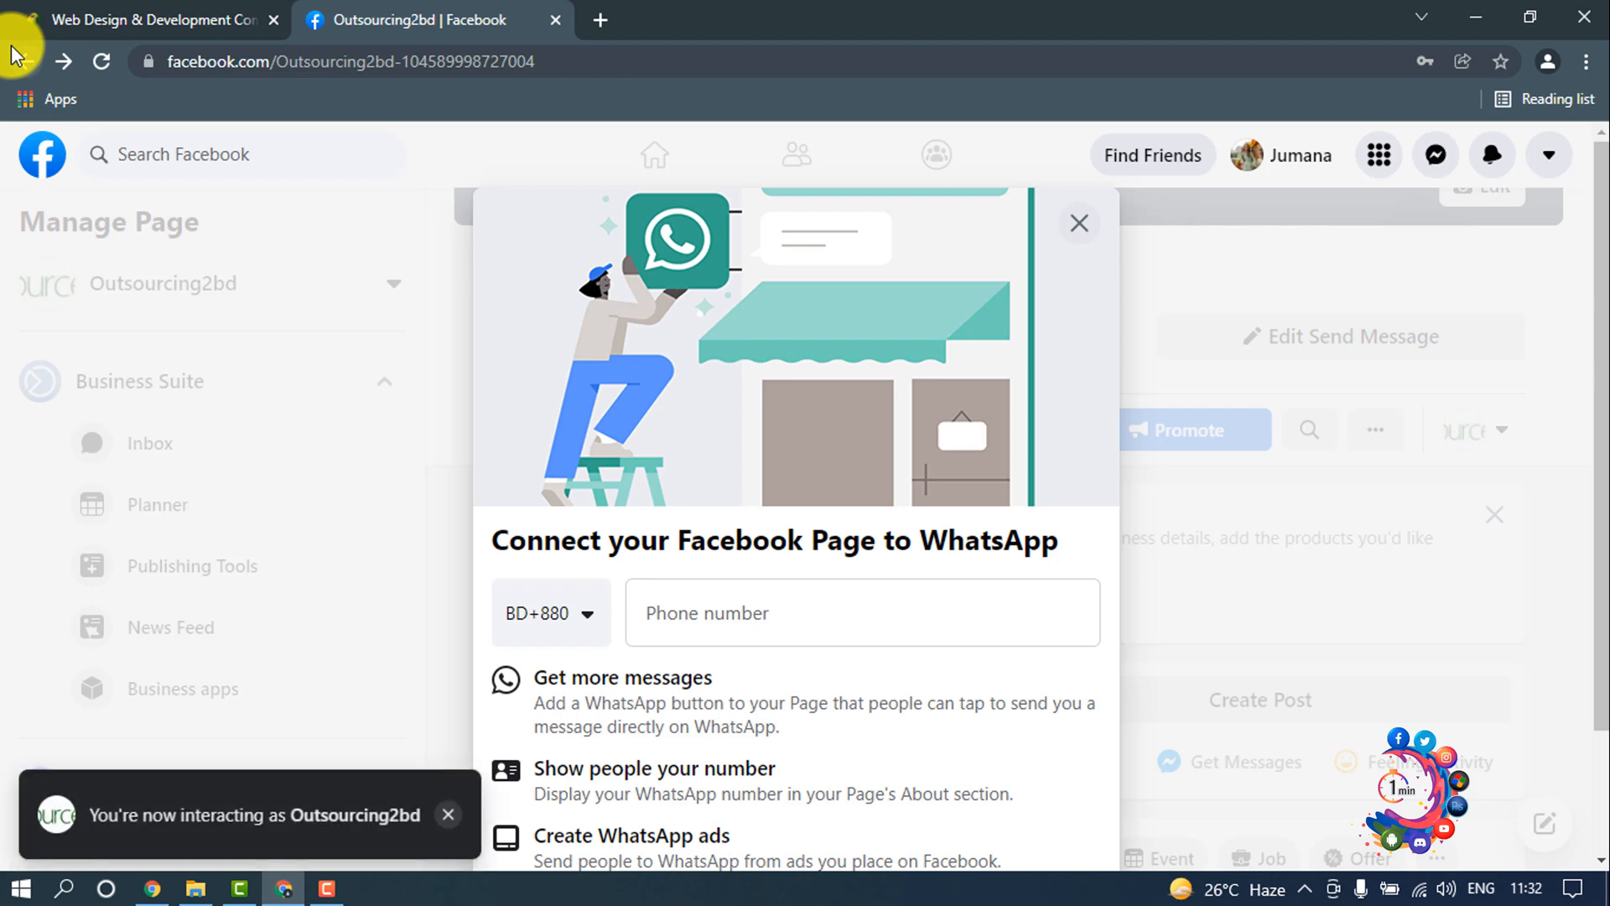
click(1231, 314)
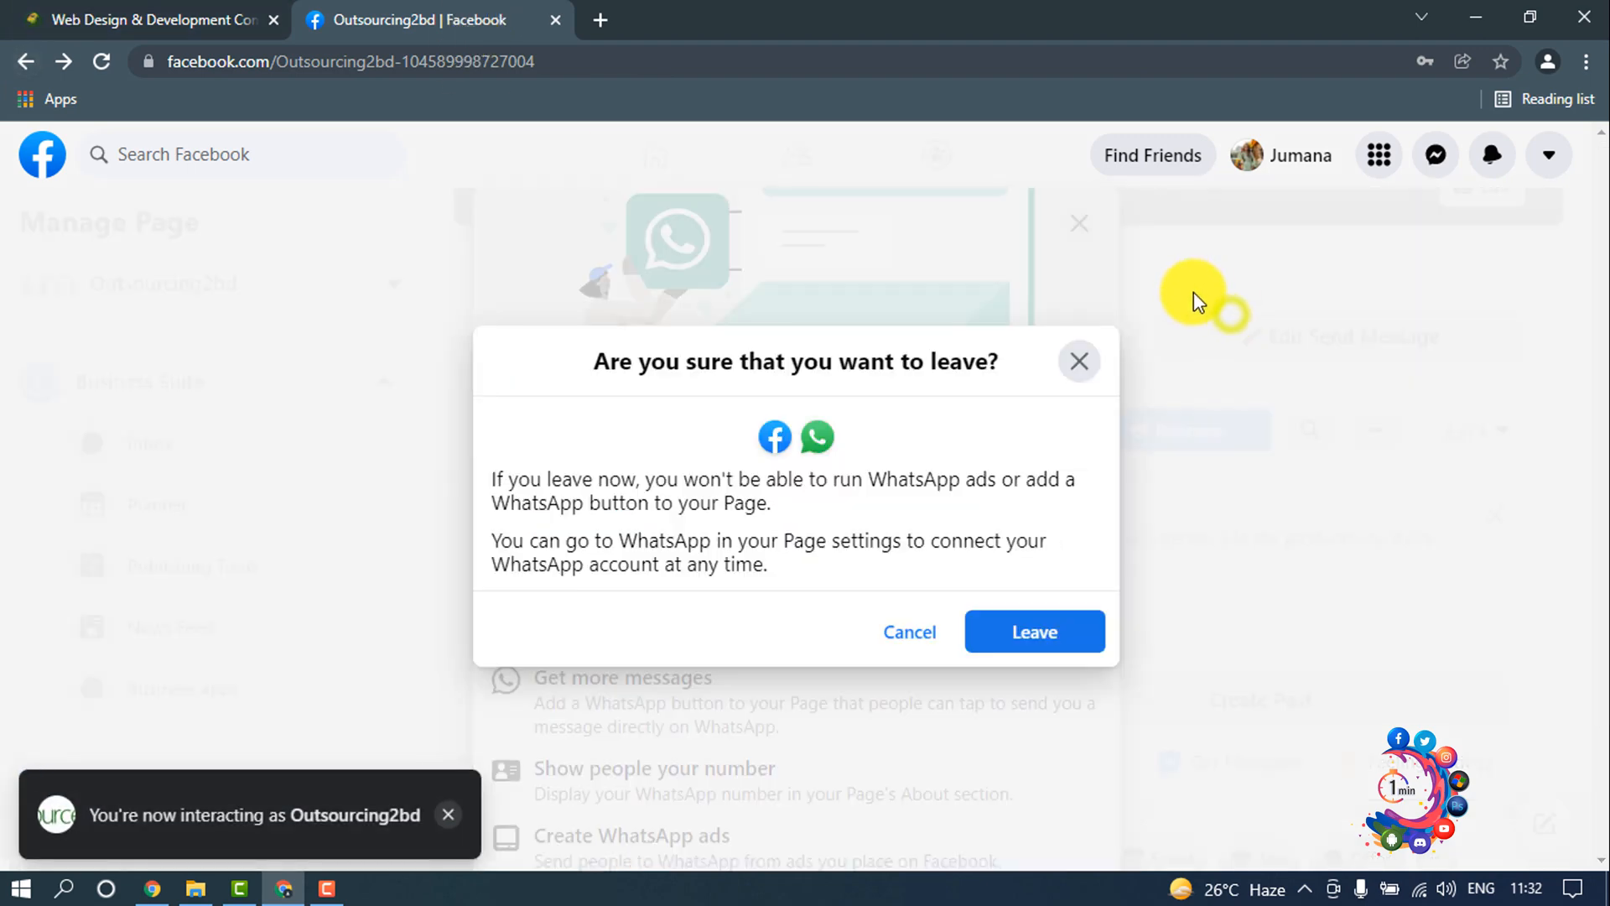
click(1005, 641)
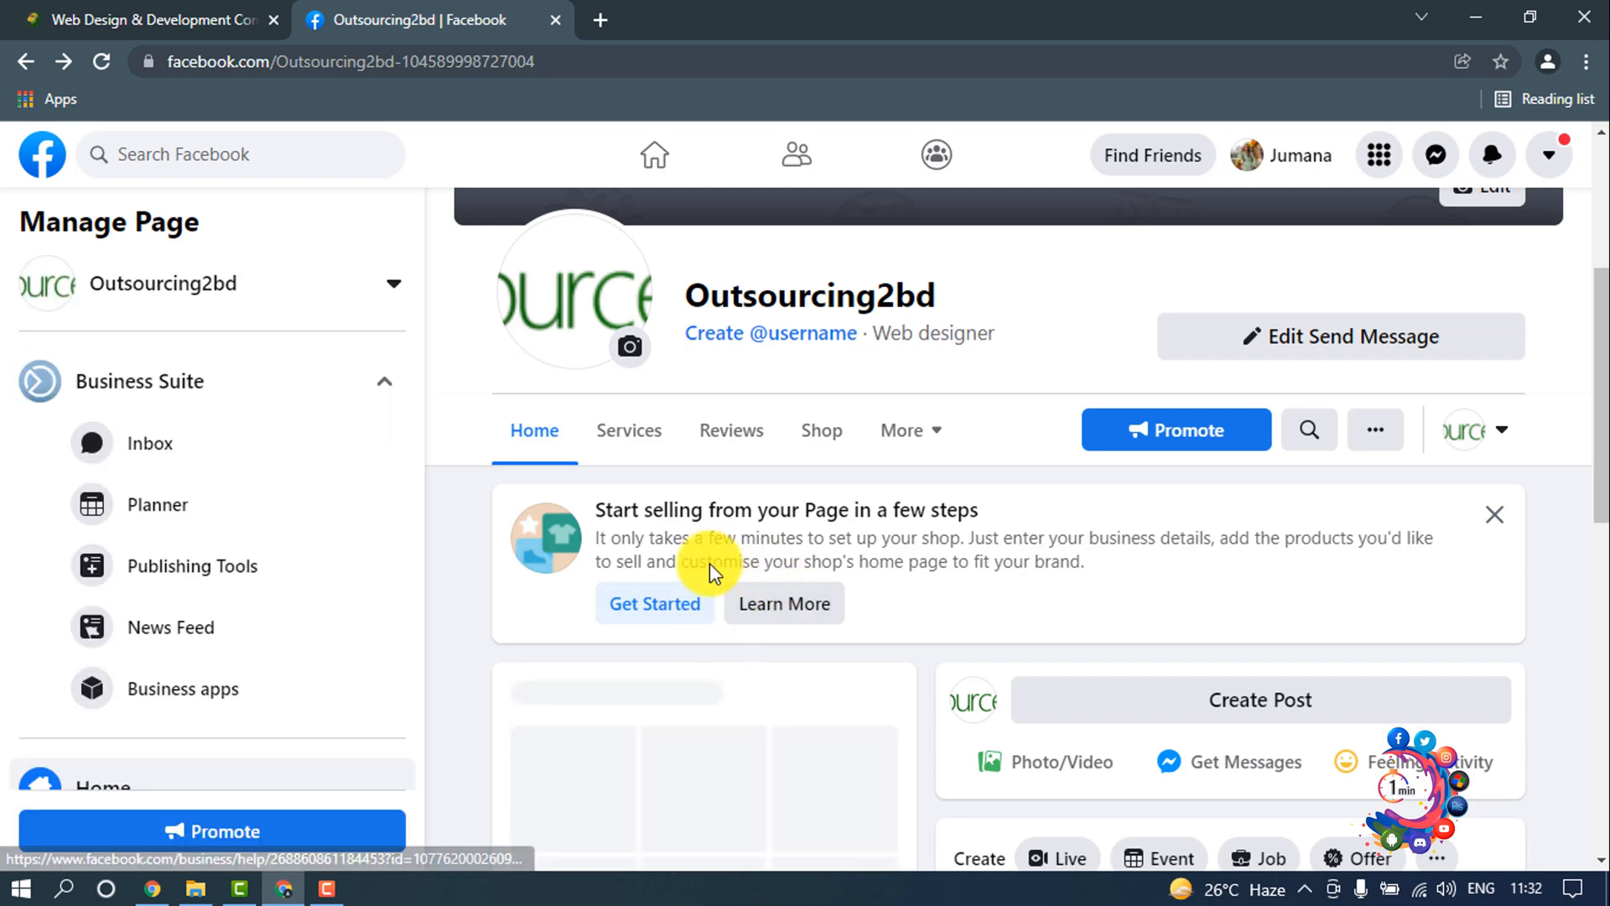
scroll(1270, 629, down, 1)
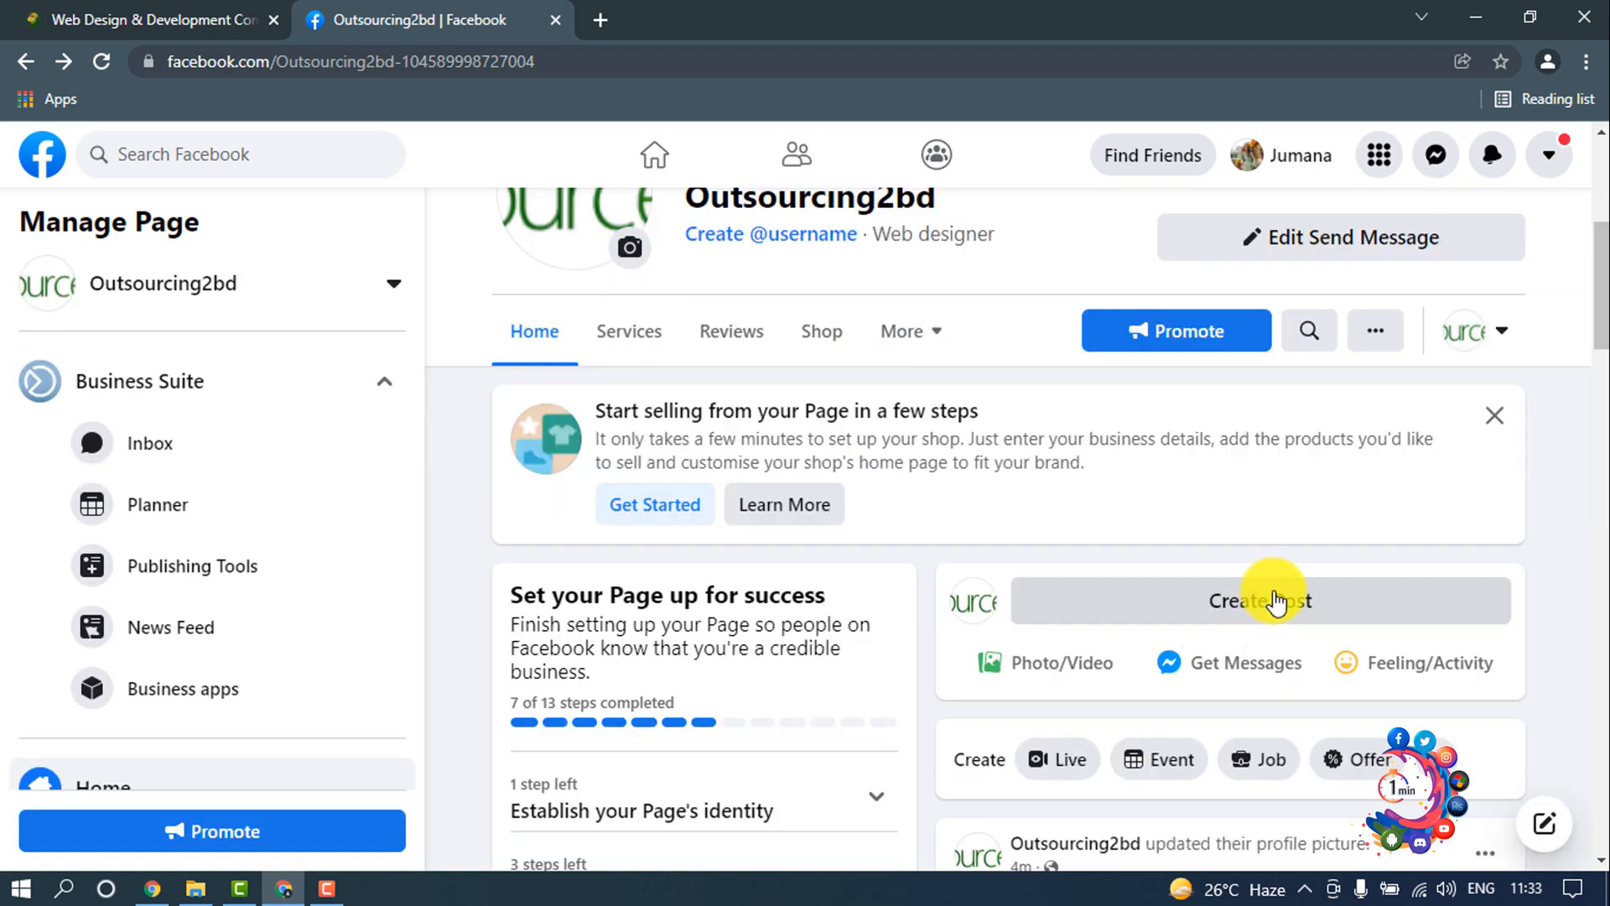
click(1223, 616)
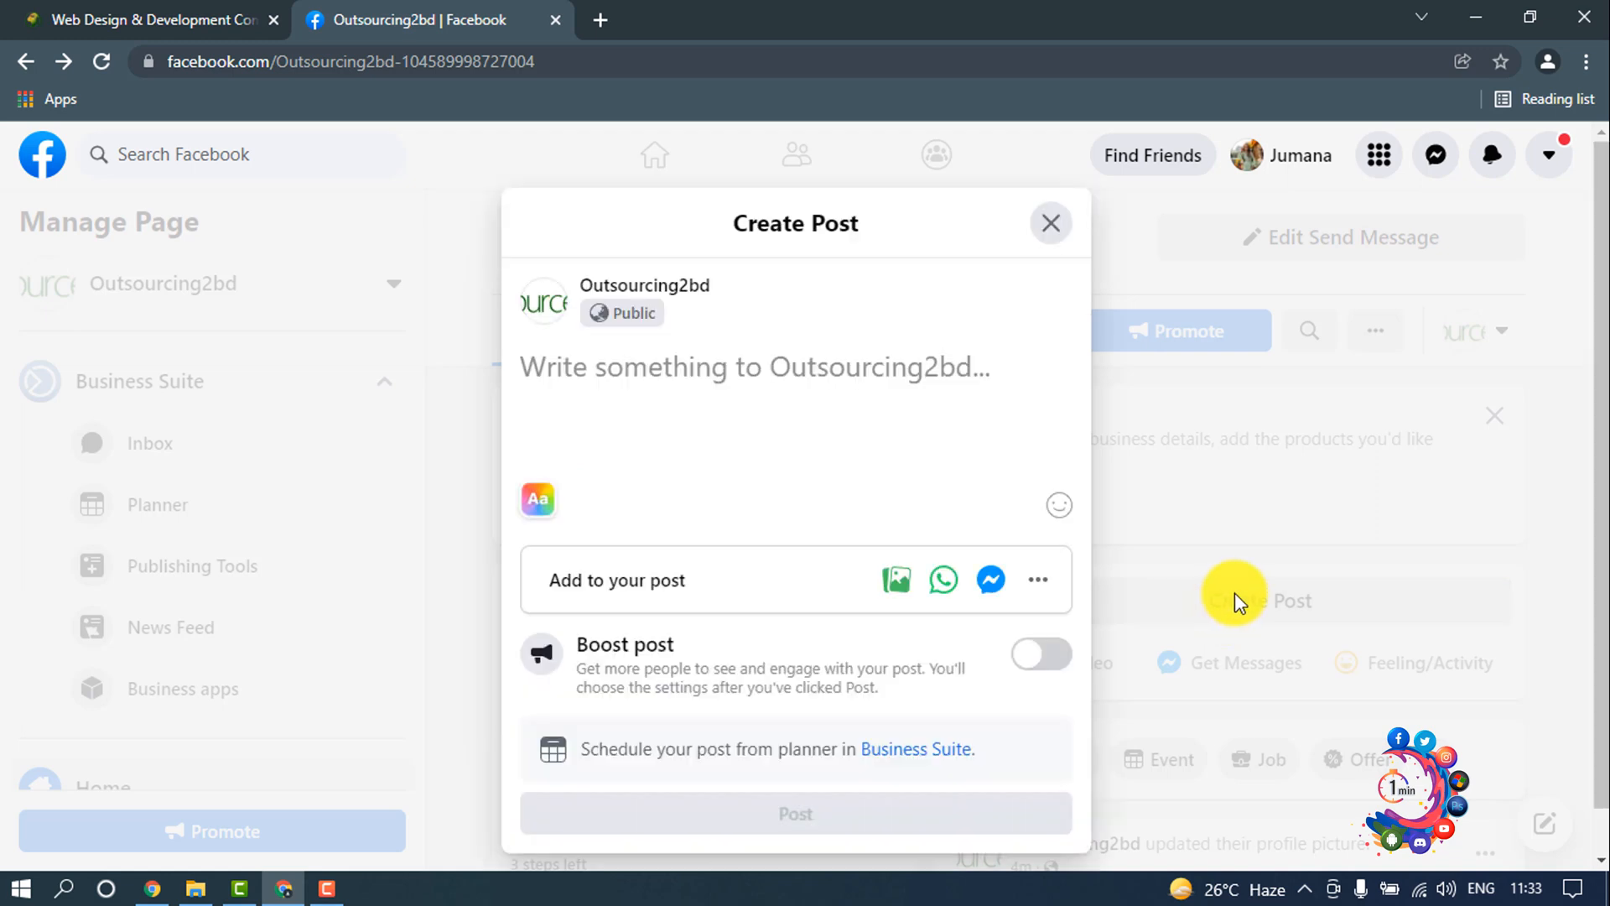
right_click(746, 361)
click(840, 544)
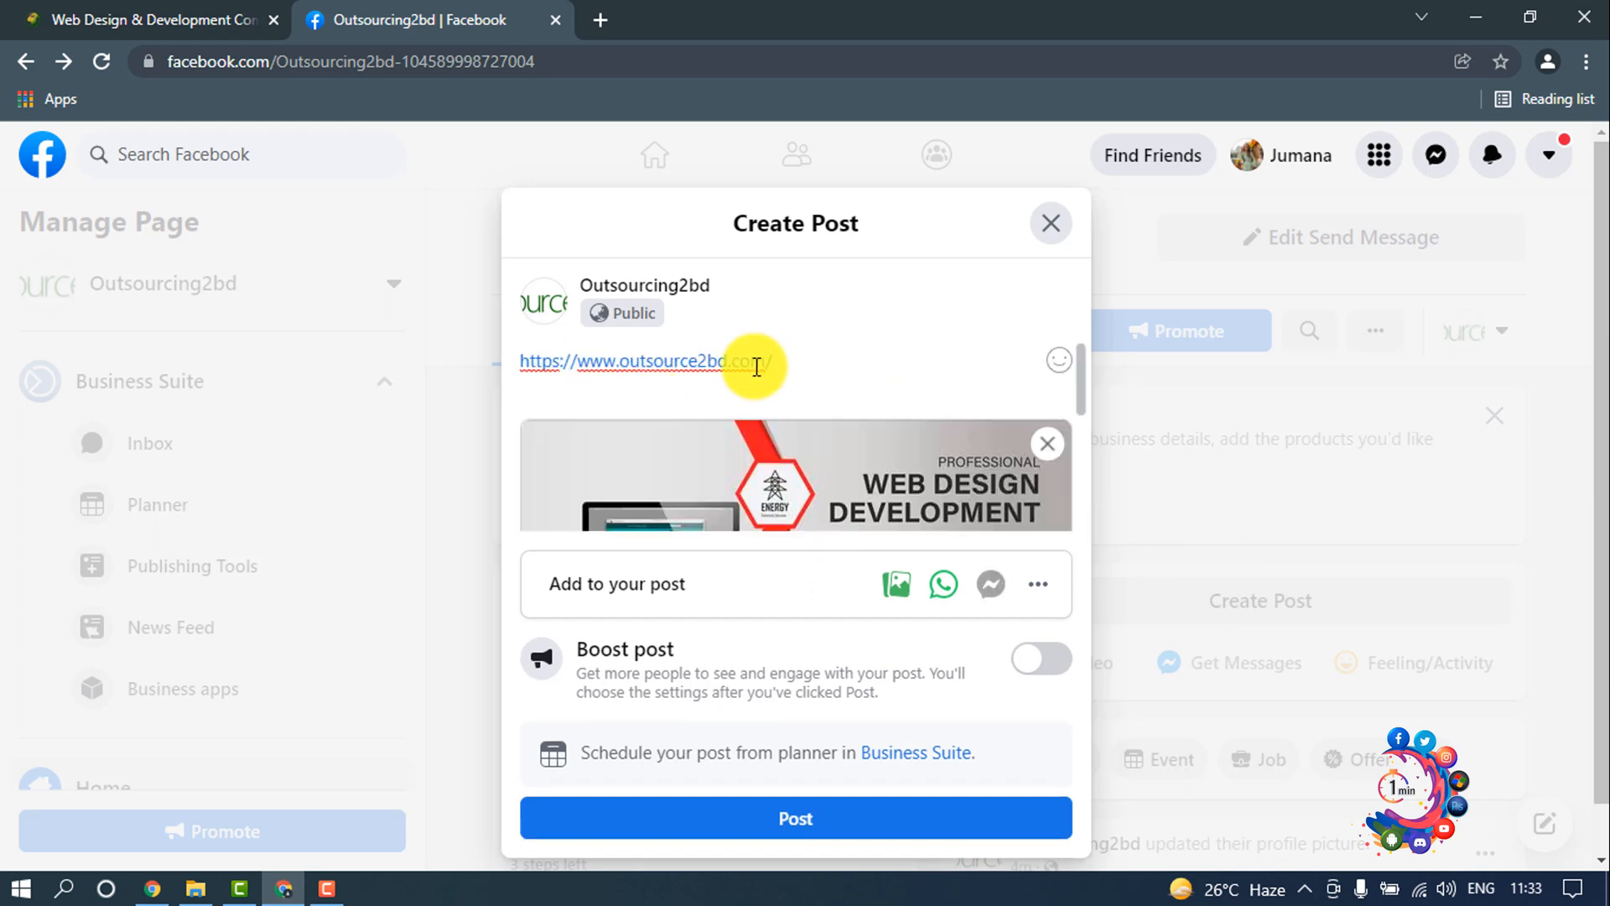
scroll(792, 382, down, 3)
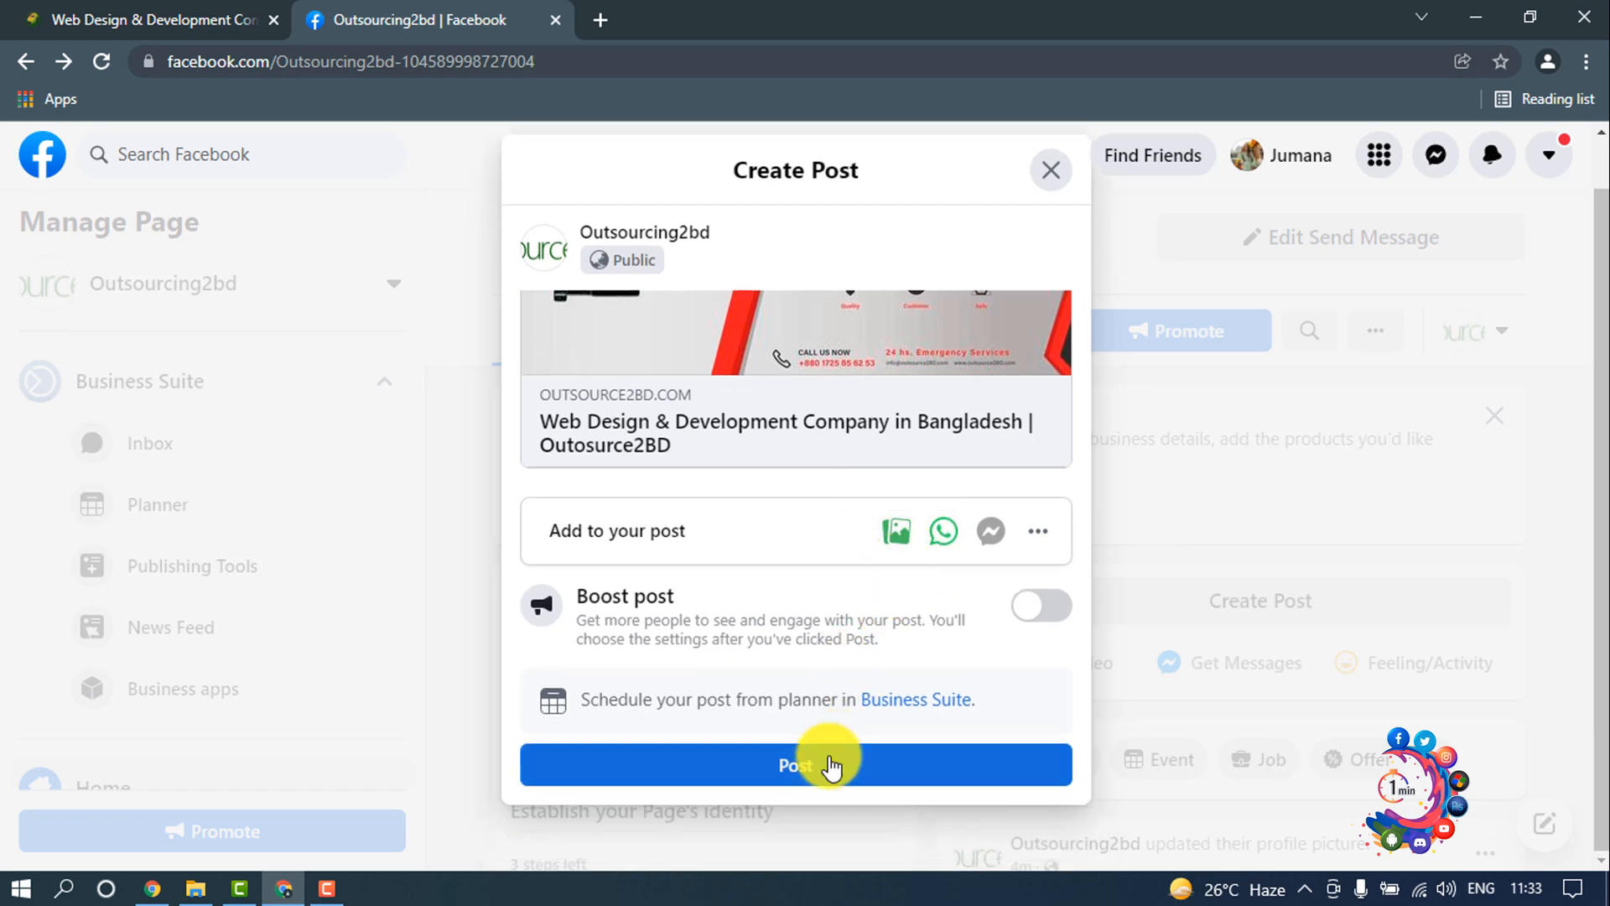
click(830, 759)
scroll(1096, 511, down, 6)
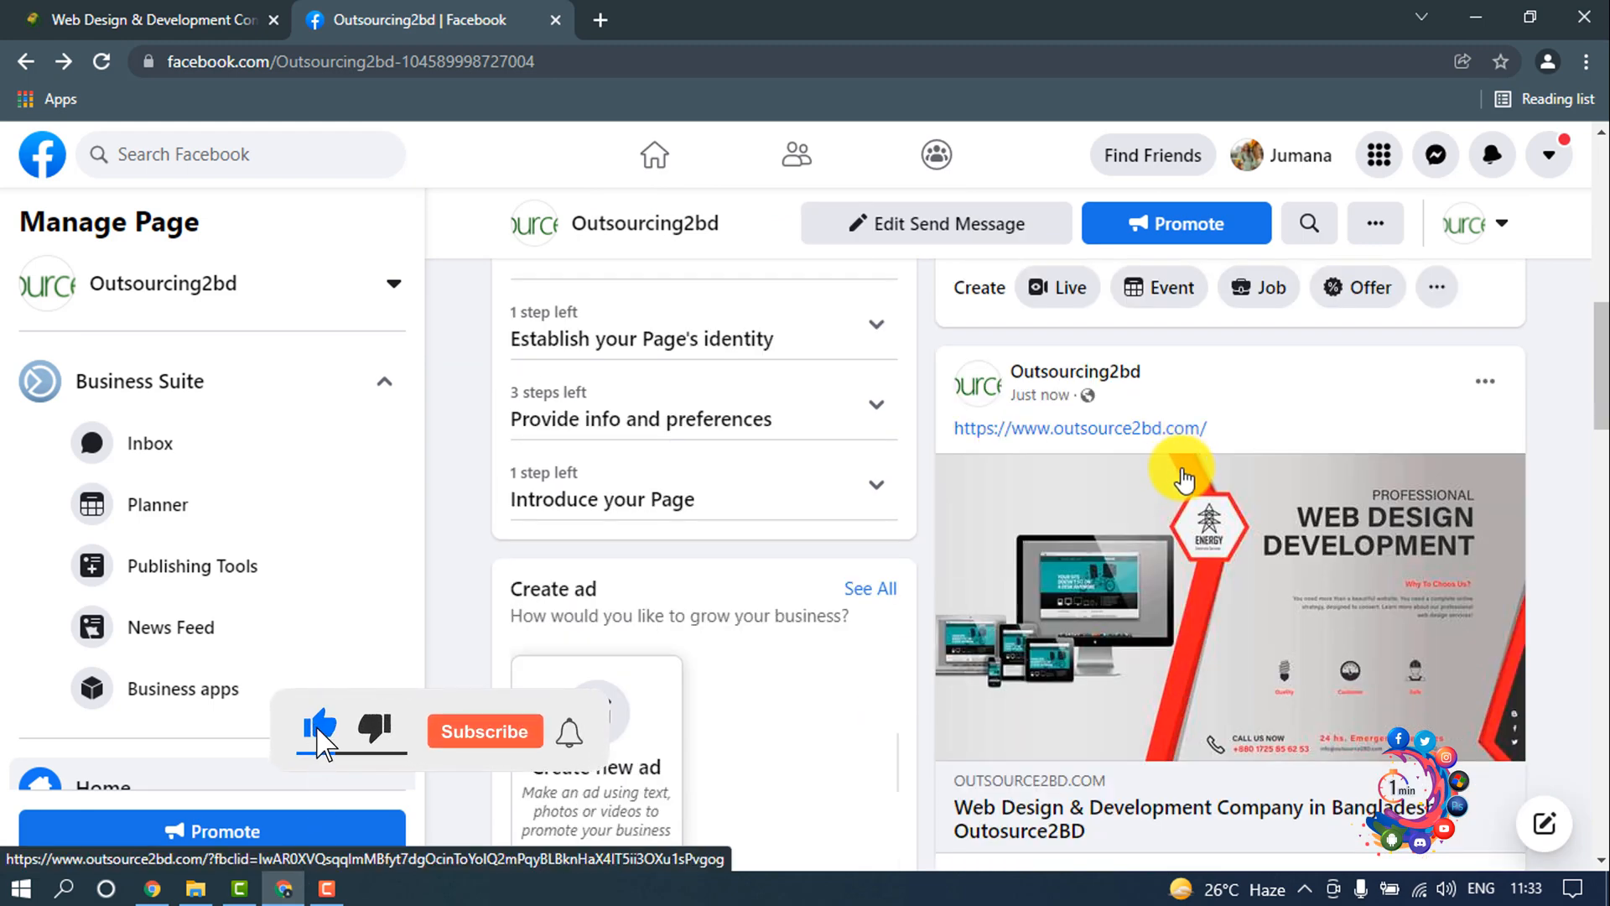
scroll(1205, 450, up, 8)
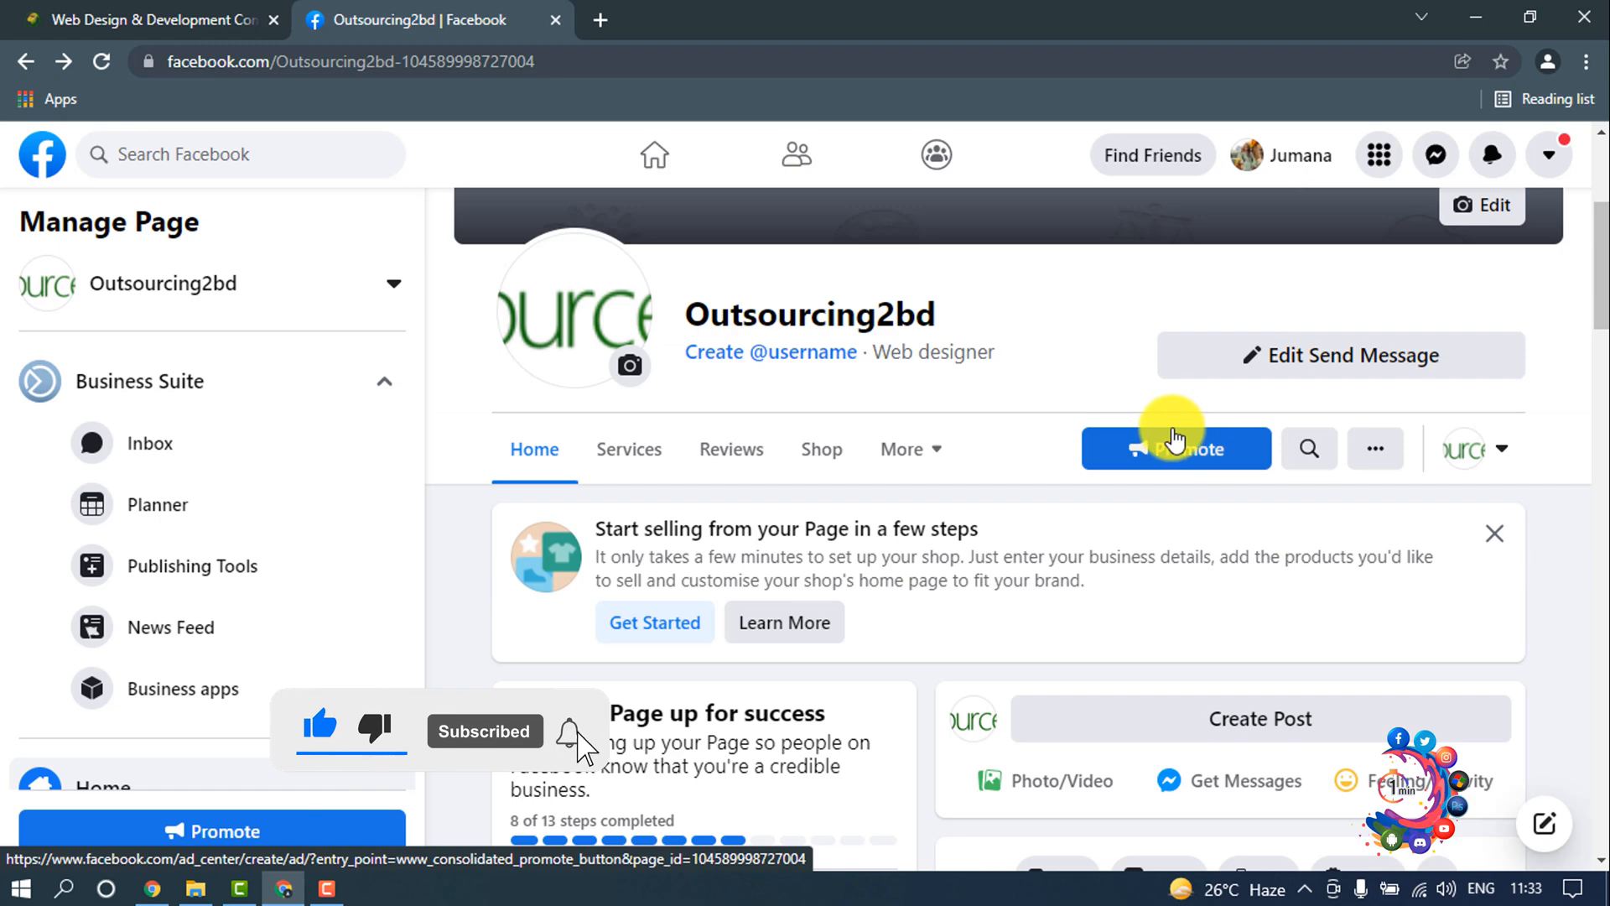